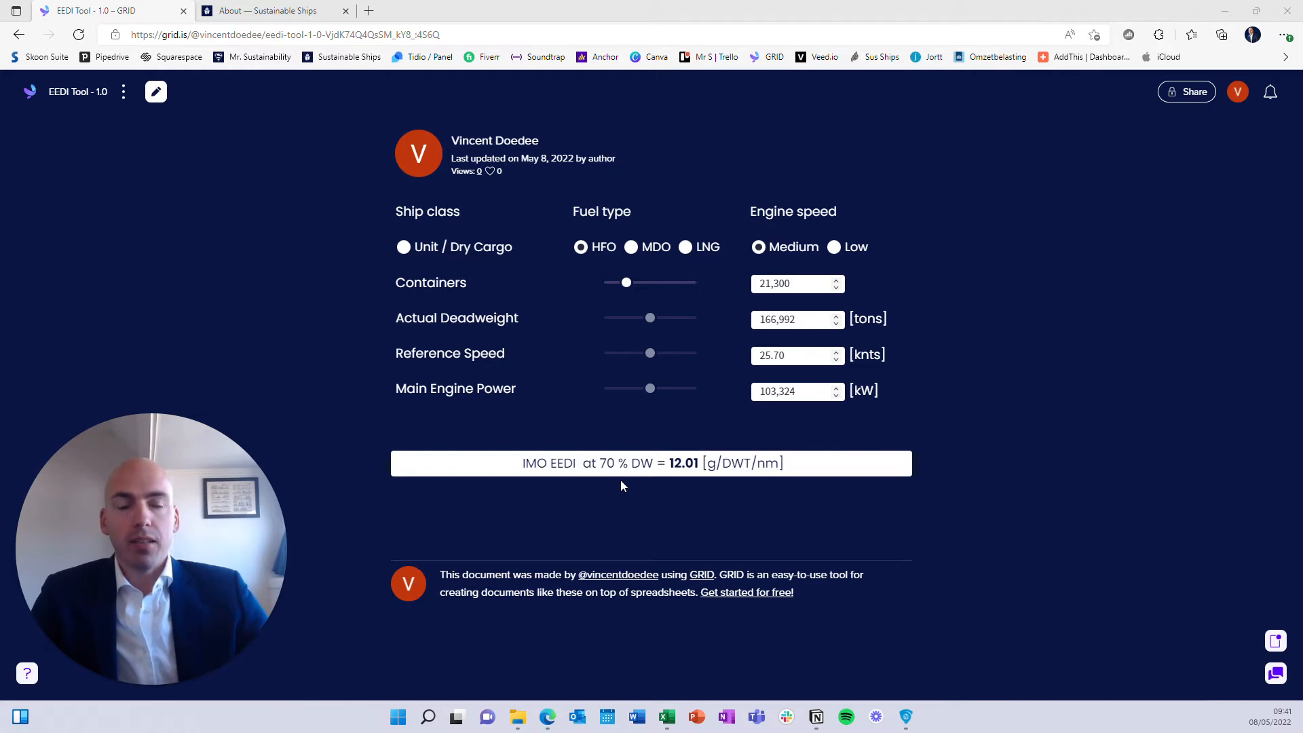
Step: Set the number of containers to 25,000 and the fuel type to LNG in the EEDI tool
{"action": "left_click_drag", "start_coordinate": [626, 282], "coordinate": [636, 260]}
{"action": "left_click", "coordinate": [631, 248]}
{"action": "left_click", "coordinate": [686, 247]}
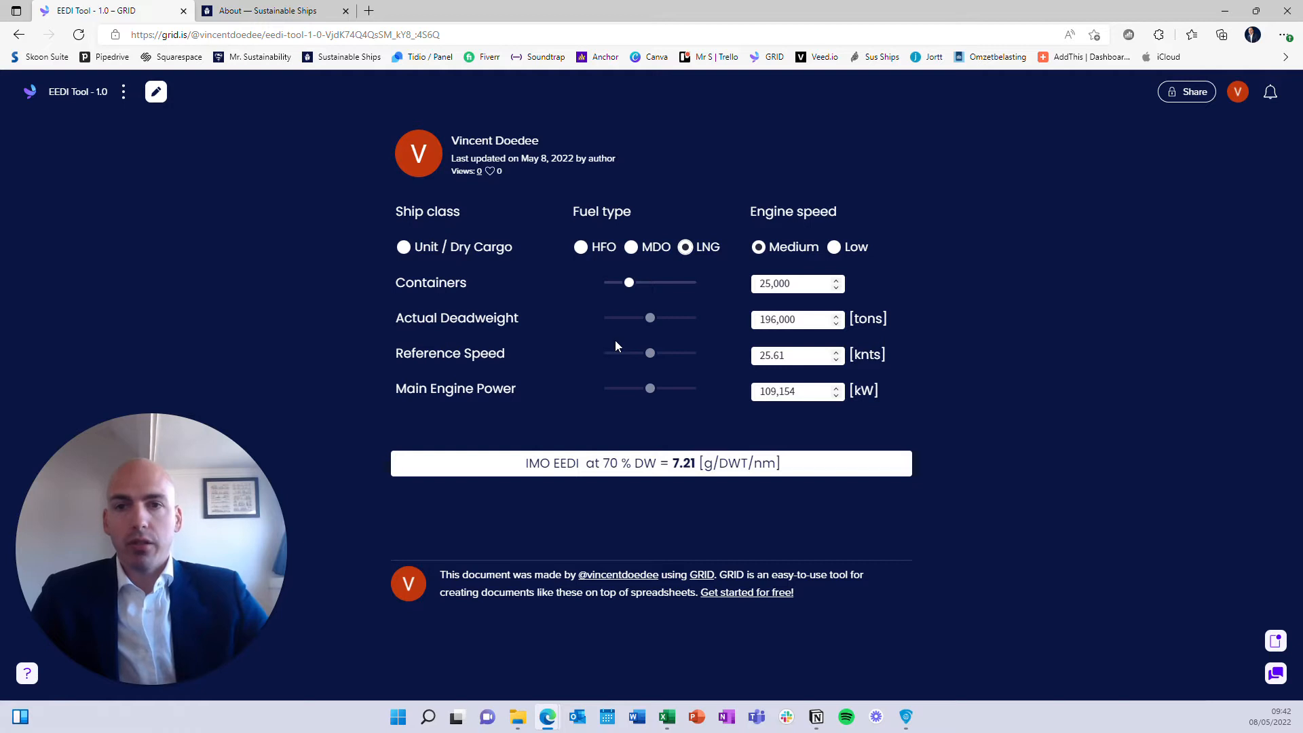
Step: Return to the document overview and create a new blank document
{"action": "left_click", "coordinate": [30, 94]}
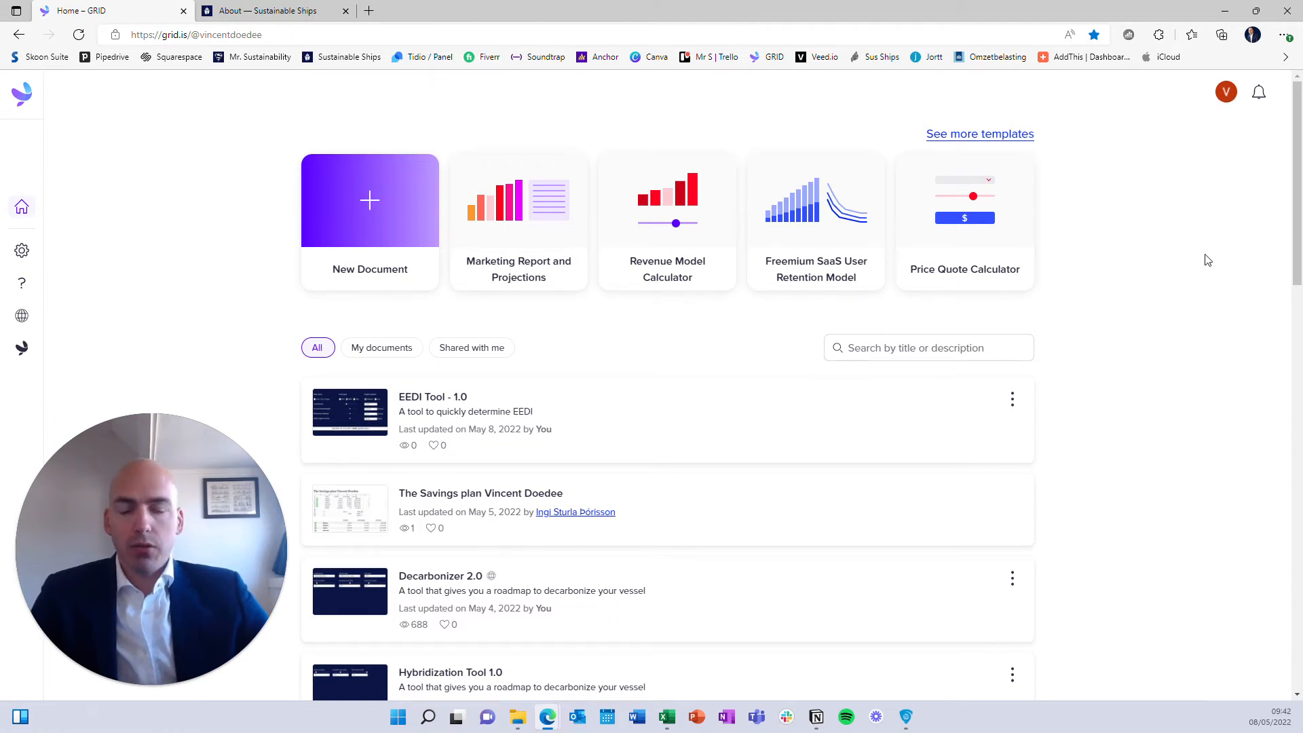
{"action": "scroll", "coordinate": [460, 426], "scroll_direction": "down", "scroll_amount": 9}
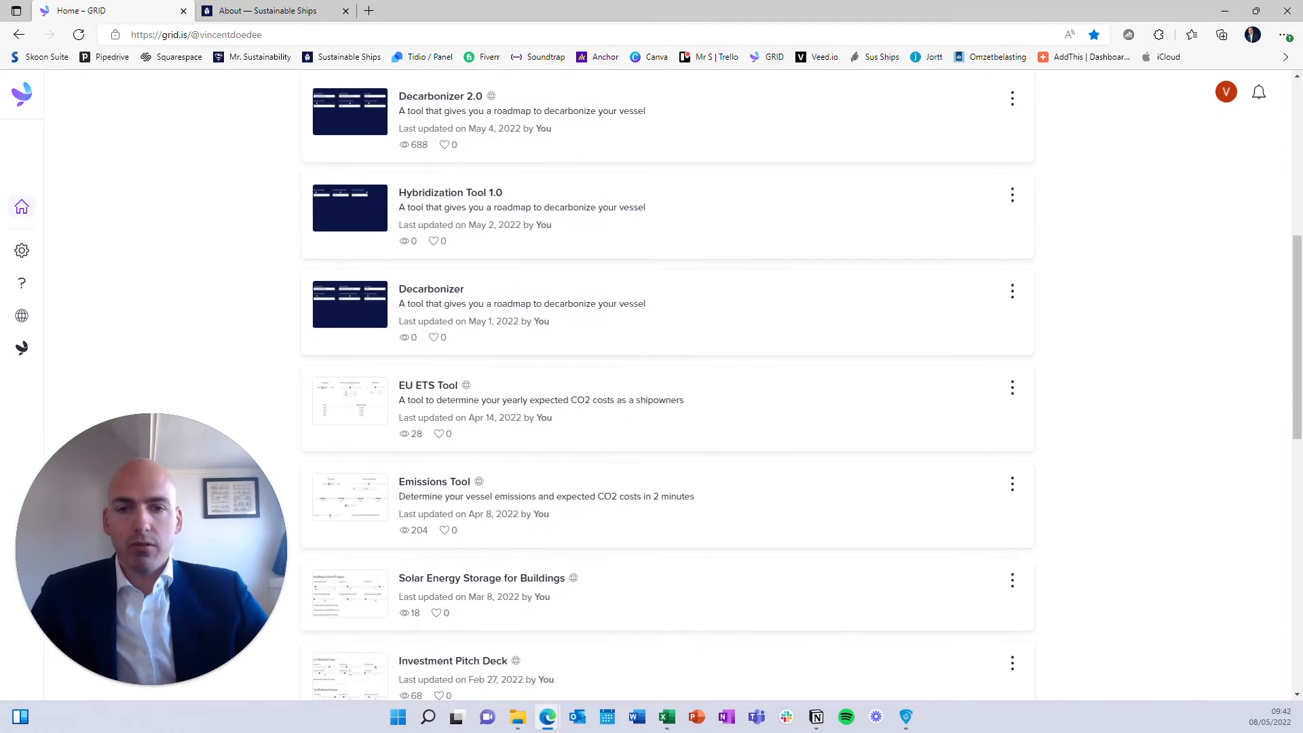
{"action": "scroll", "coordinate": [460, 426], "scroll_direction": "up", "scroll_amount": 9}
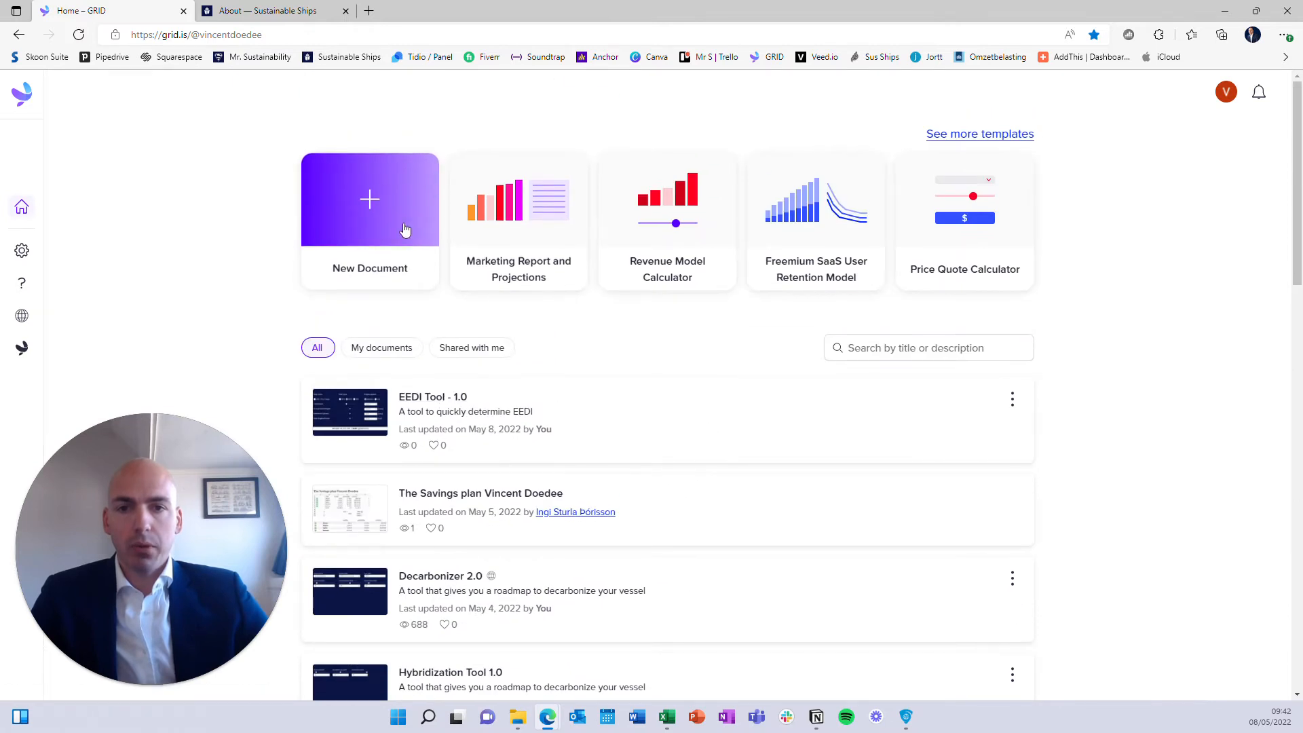
{"action": "left_click", "coordinate": [378, 210]}
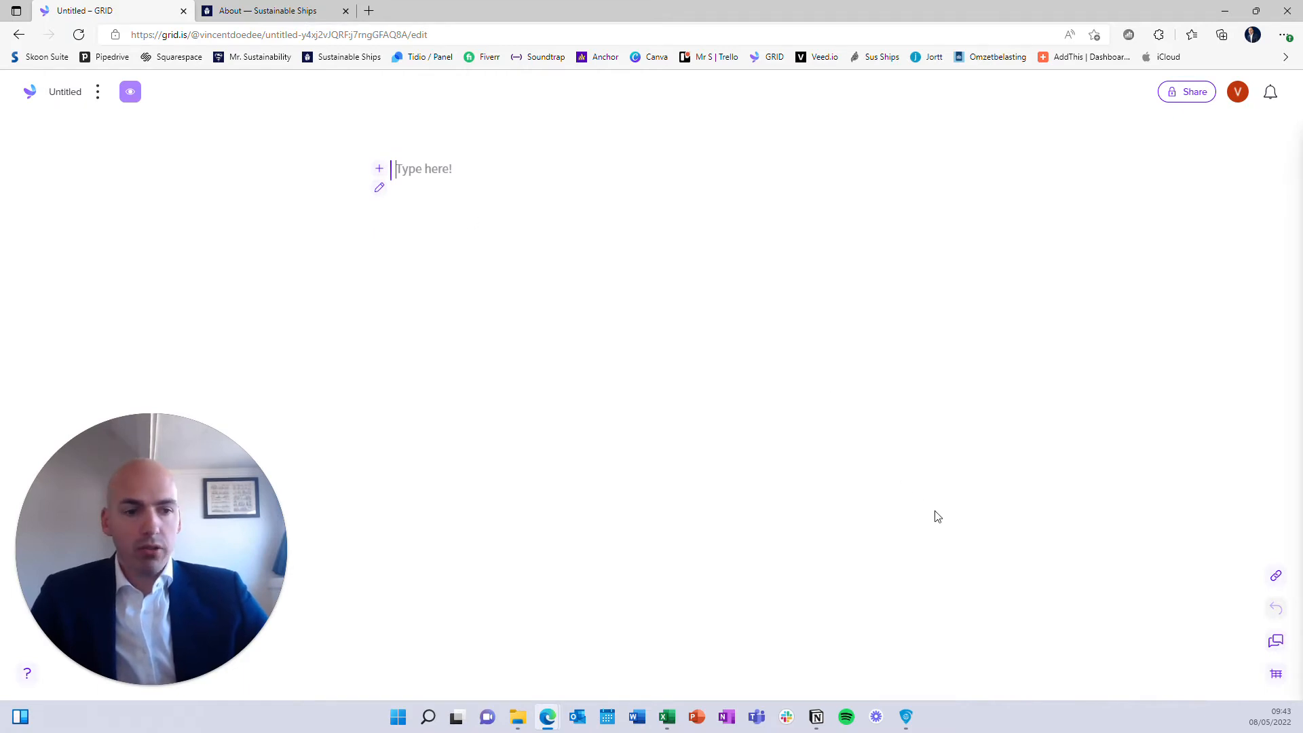
Step: Upload the spreadsheet 2022-05-07 EEDI Tool 1.0.xlsx to the document and show its sheets in an enlarged spreadsheet view
{"action": "left_click", "coordinate": [1276, 673]}
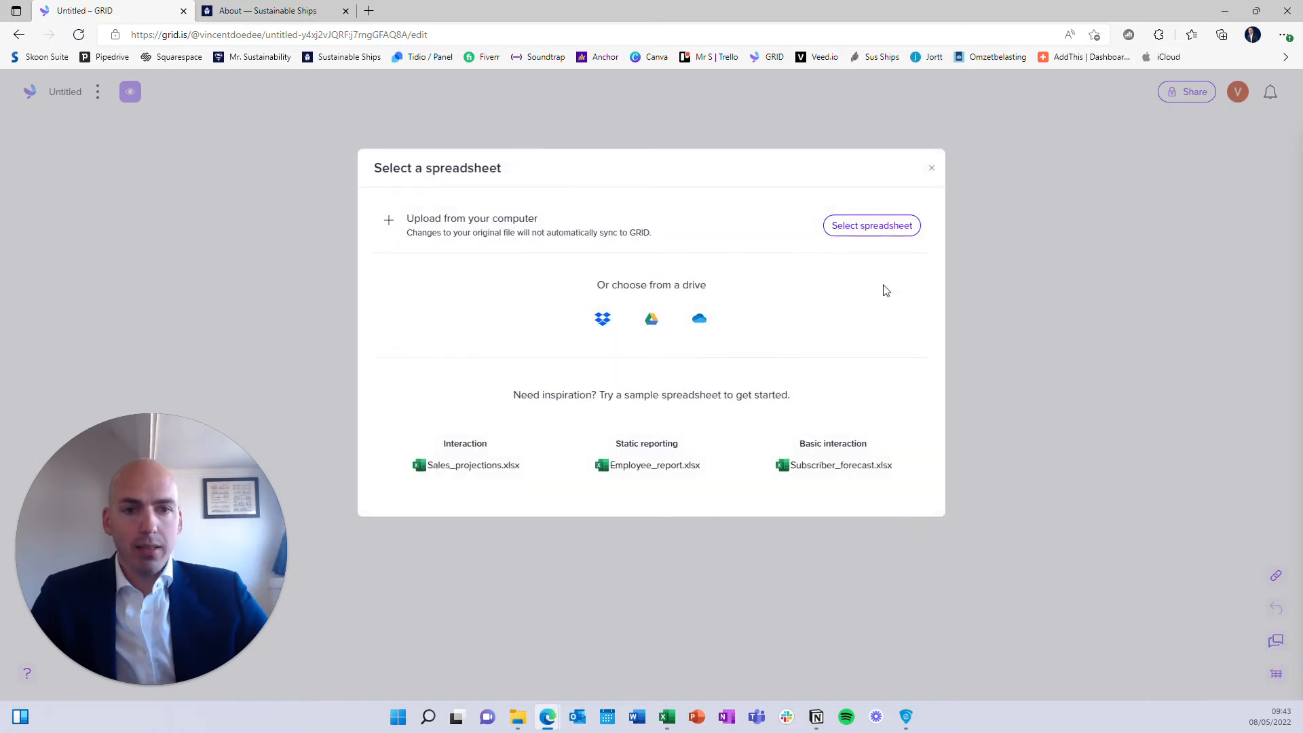
{"action": "left_click", "coordinate": [874, 230]}
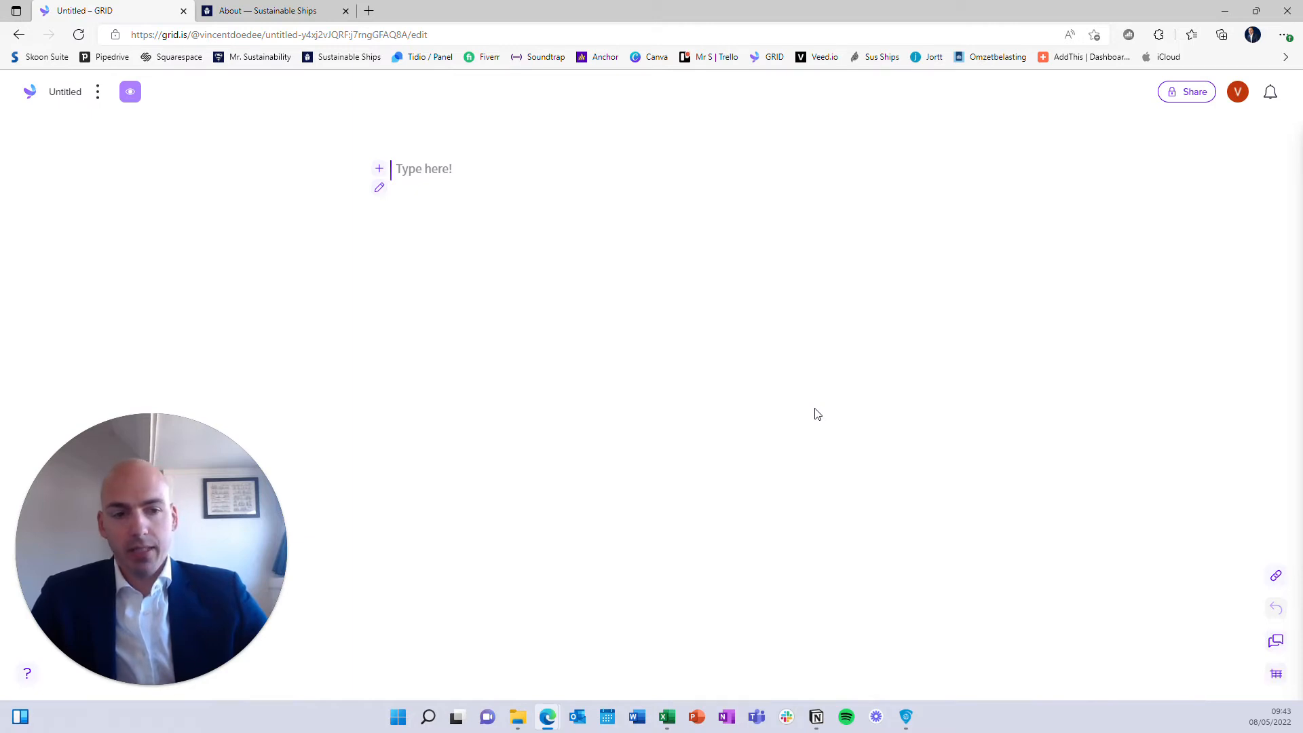
{"action": "left_click", "coordinate": [1276, 673]}
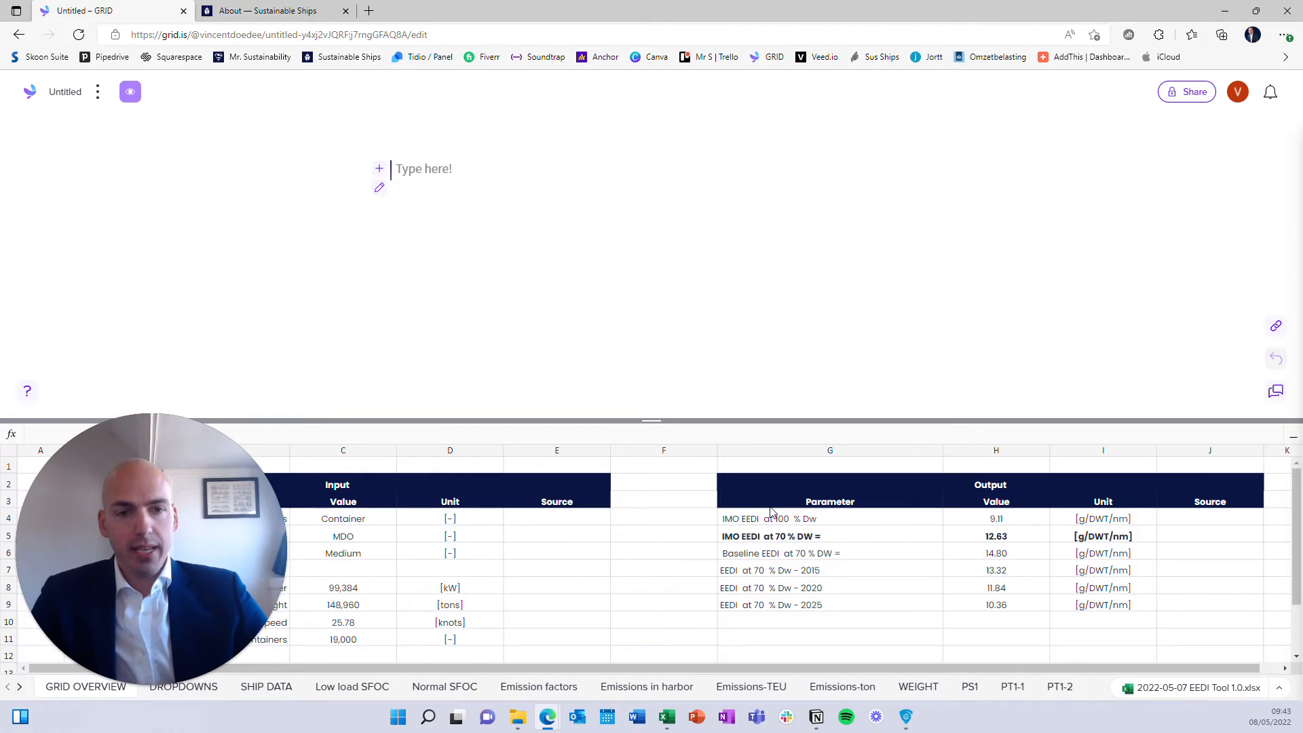
{"action": "left_click_drag", "start_coordinate": [645, 421], "coordinate": [651, 384]}
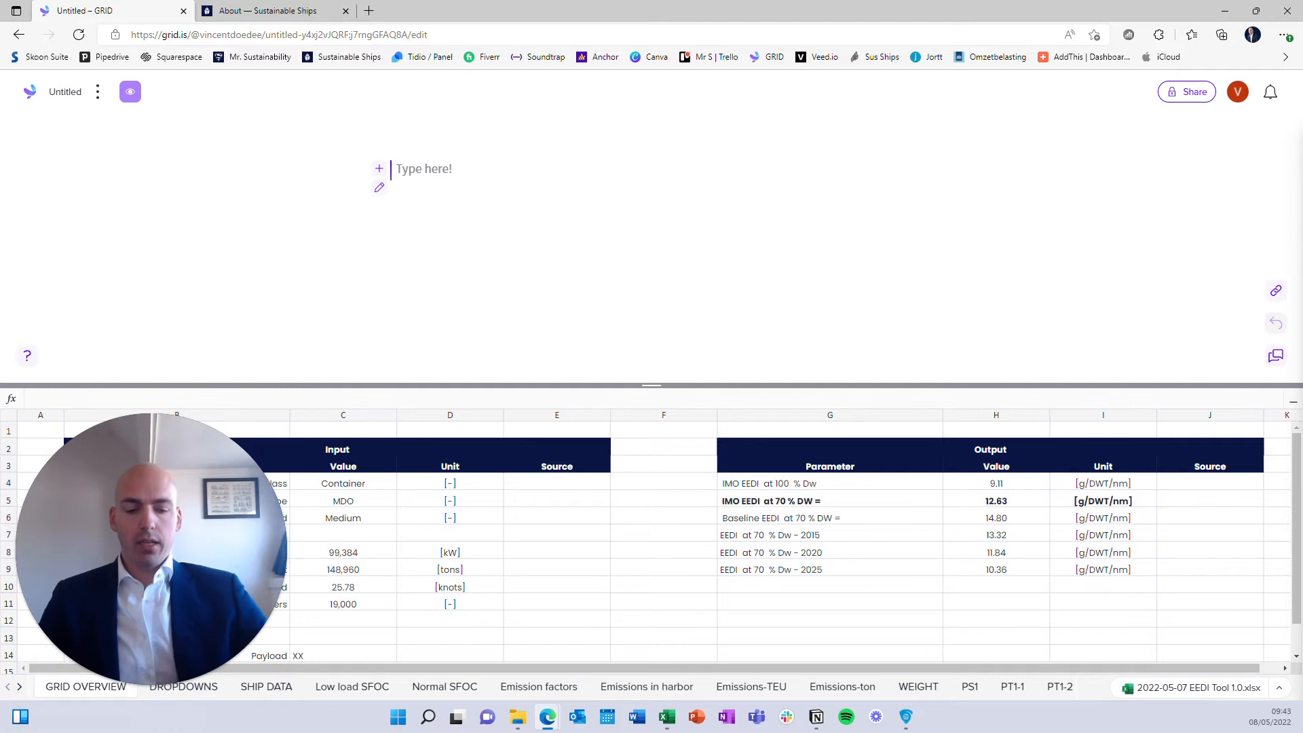
Step: Insert a column element into the empty document and extend it to three columns
{"action": "type", "text": "/col"}
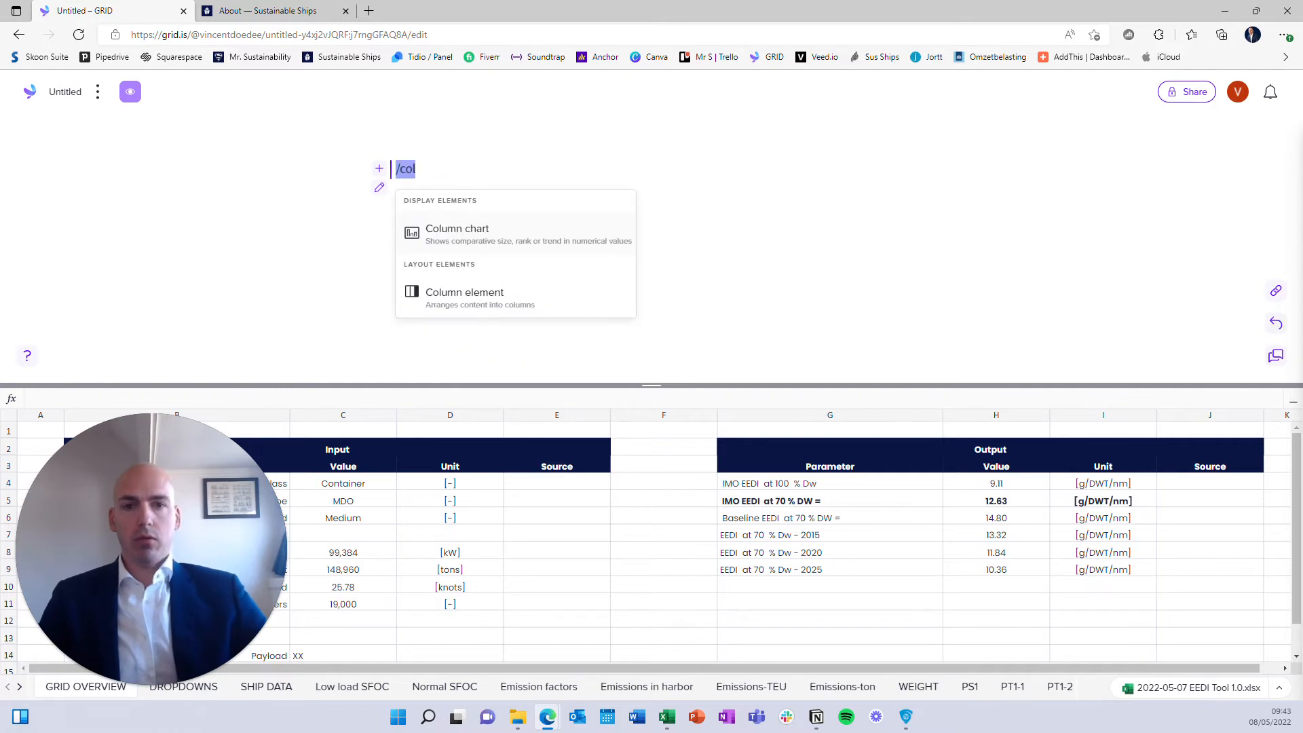
{"action": "left_click", "coordinate": [475, 291]}
{"action": "left_click", "coordinate": [920, 188]}
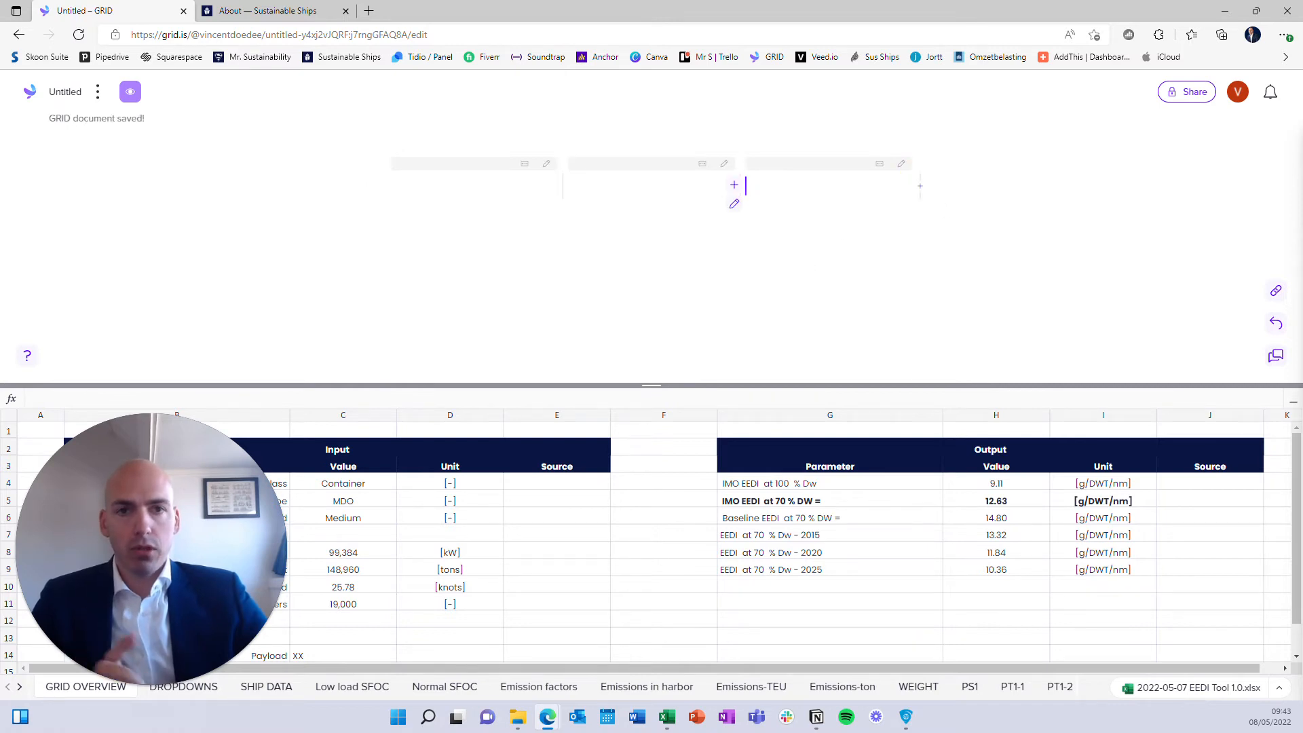
{"action": "left_click", "coordinate": [515, 179]}
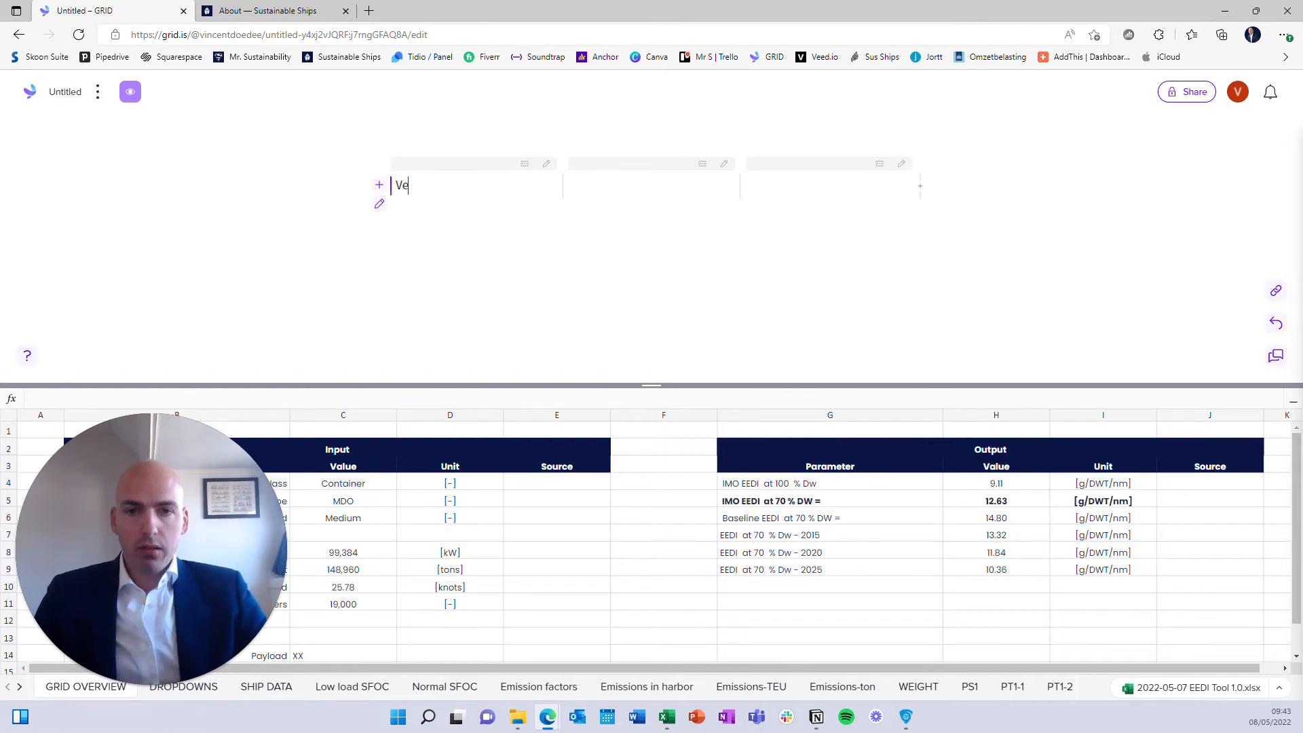
{"action": "type", "text": "Vesse"}
{"action": "key", "text": "BackSpace"}
{"action": "key", "text": "BackSpace"}
{"action": "key", "text": "BackSpace"}
{"action": "key", "text": "BackSpace"}
{"action": "key", "text": "BackSpace"}
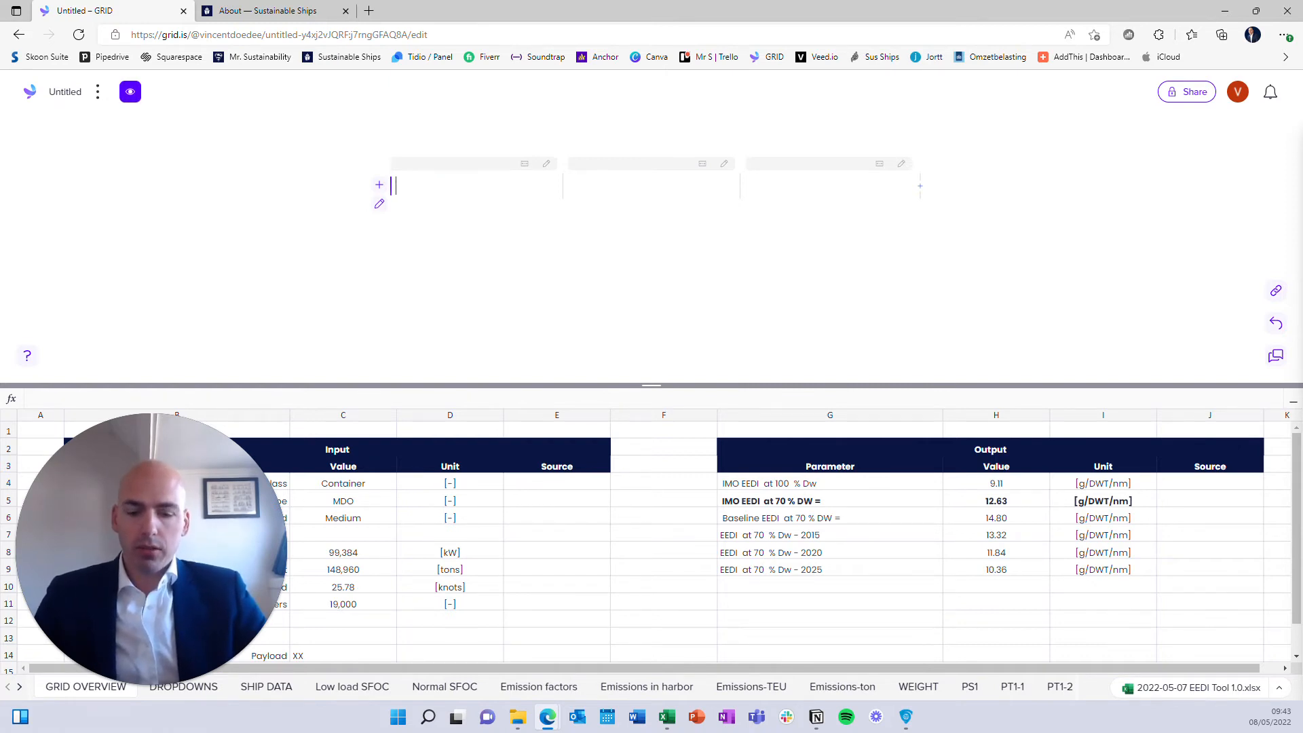
Step: Label the first column "Ship Class" and the second column "Fuel Type"
{"action": "type", "text": "Ship"}
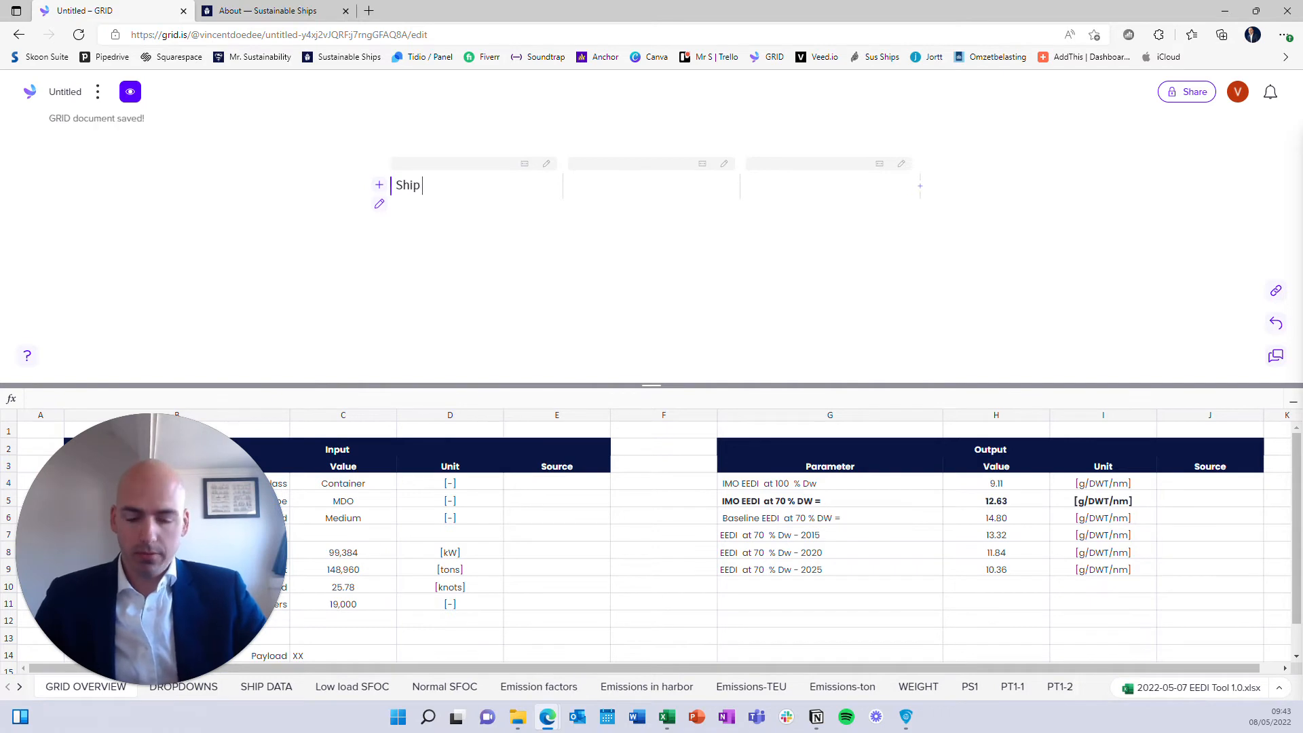
{"action": "type", "text": " Class"}
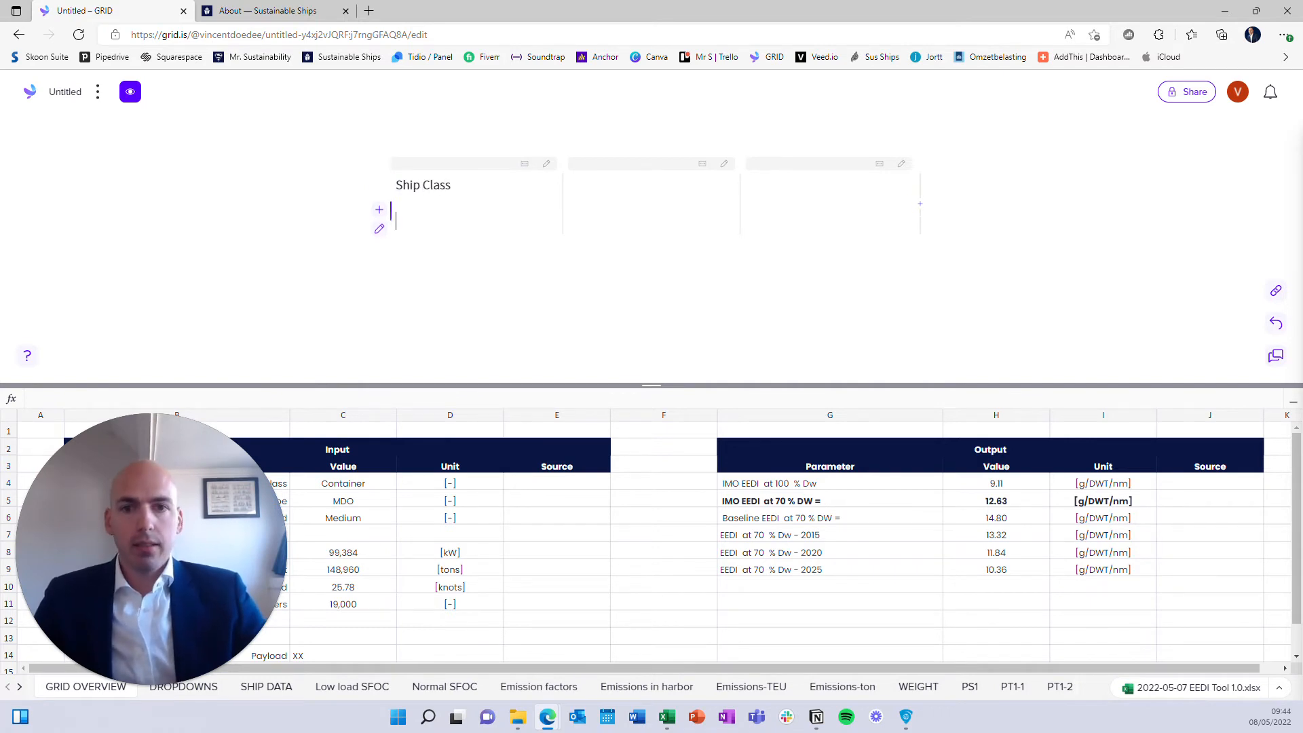
{"action": "left_click", "coordinate": [577, 187]}
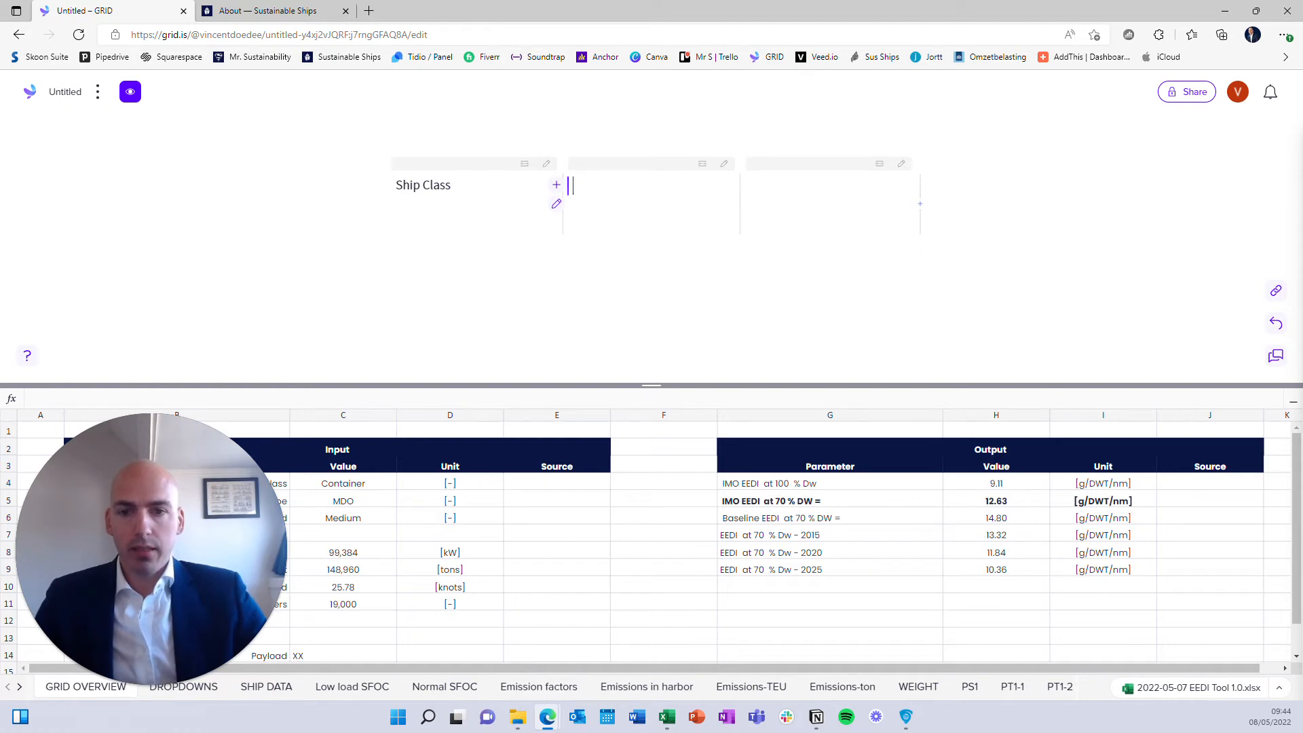
{"action": "left_click_drag", "start_coordinate": [261, 580], "coordinate": [1247, 563]}
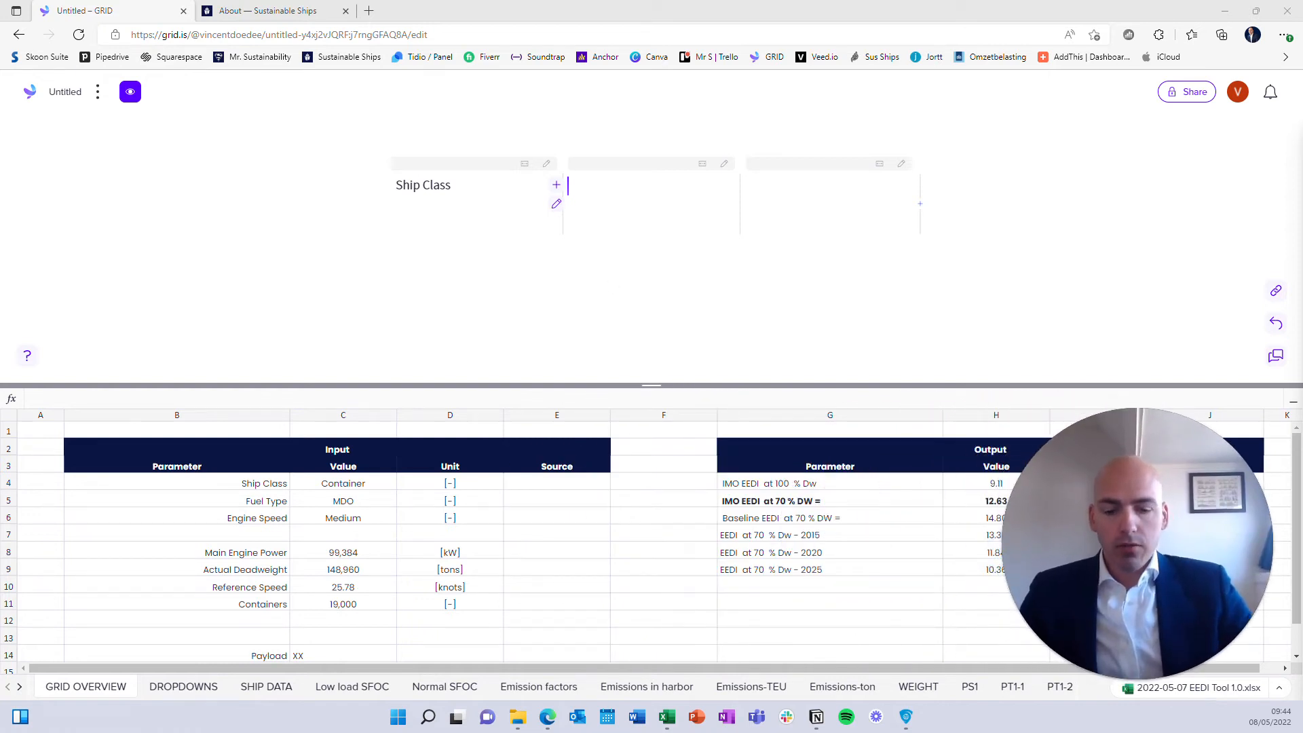
{"action": "type", "text": "Fuel Type"}
{"action": "key", "text": "BackSpace"}
{"action": "key", "text": "BackSpace"}
{"action": "type", "text": "pe"}
{"action": "key", "text": "Return"}
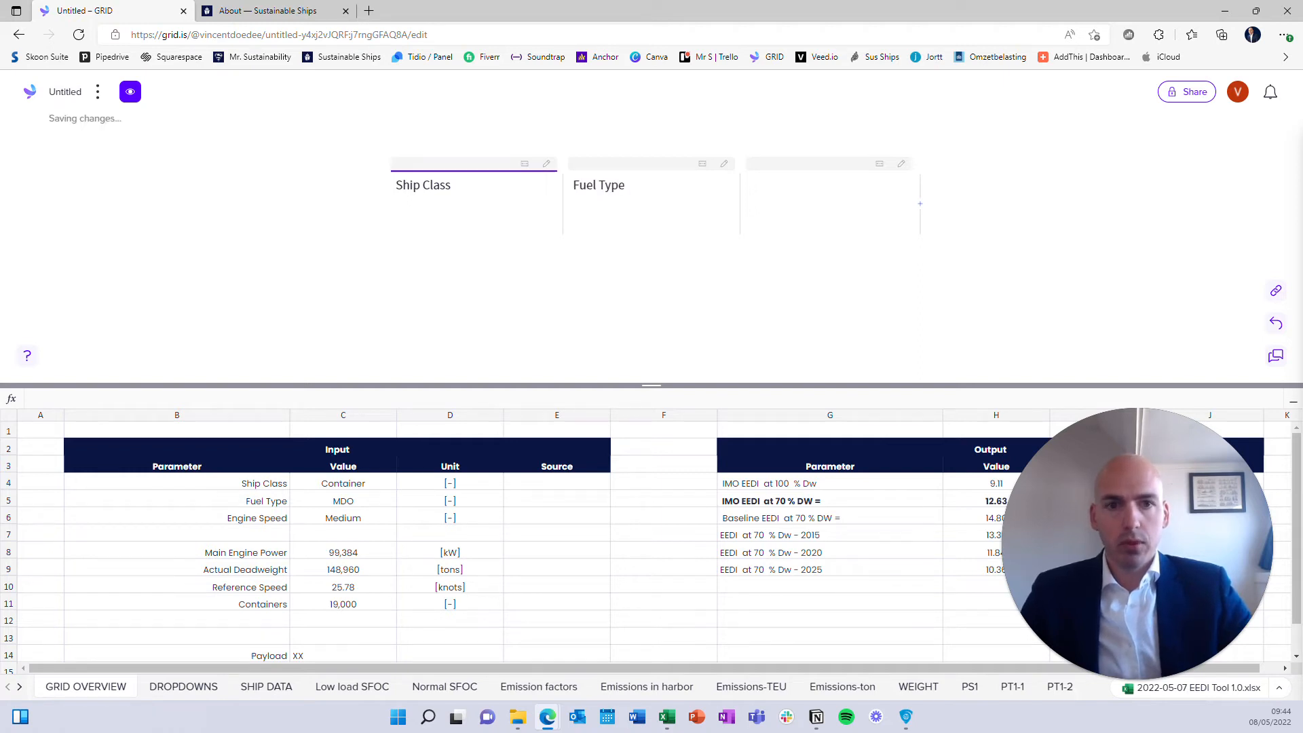
Step: Label the third column "Engine Speed" and start a new line beneath it
{"action": "left_click", "coordinate": [819, 194]}
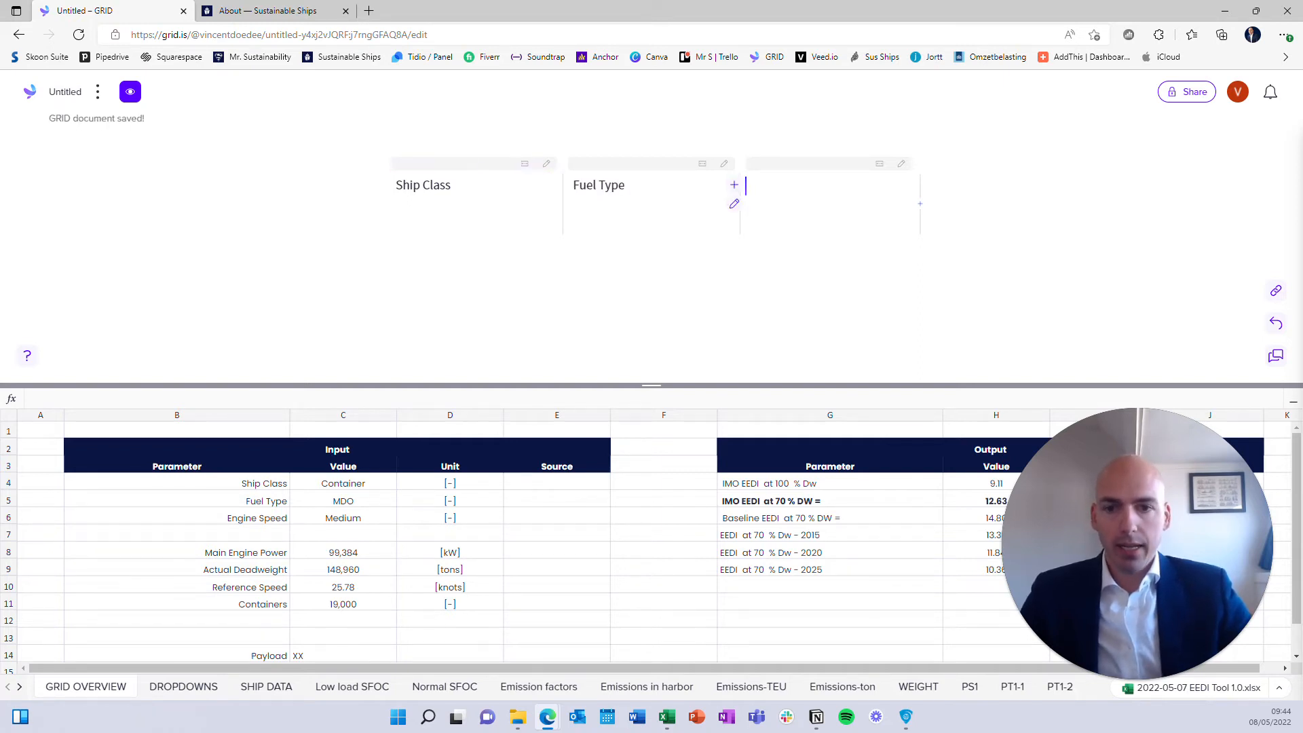
{"action": "type", "text": "Engin"}
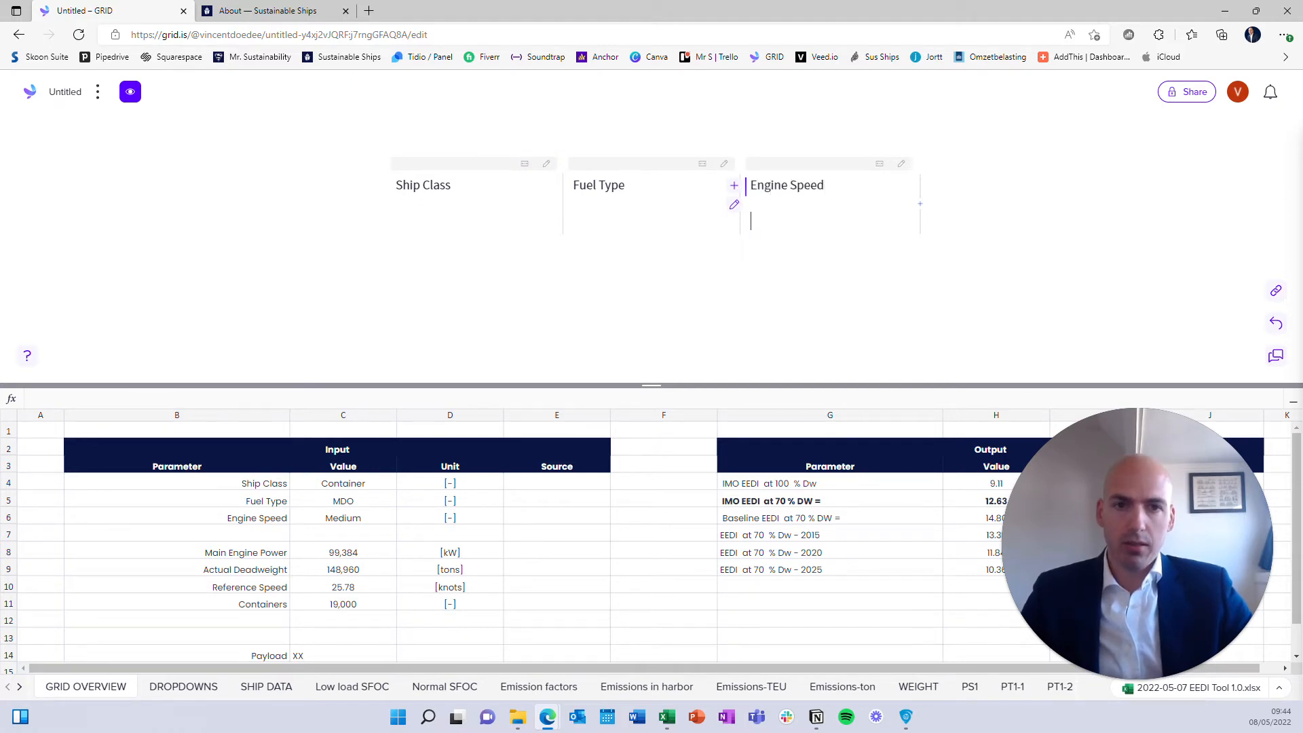
{"action": "type", "text": "e Speed"}
{"action": "key", "text": "Return"}
Step: Insert a dropdown selection beneath Ship Class and set its target cell to 'GRID OVERVIEW'!C4
{"action": "left_click", "coordinate": [455, 206]}
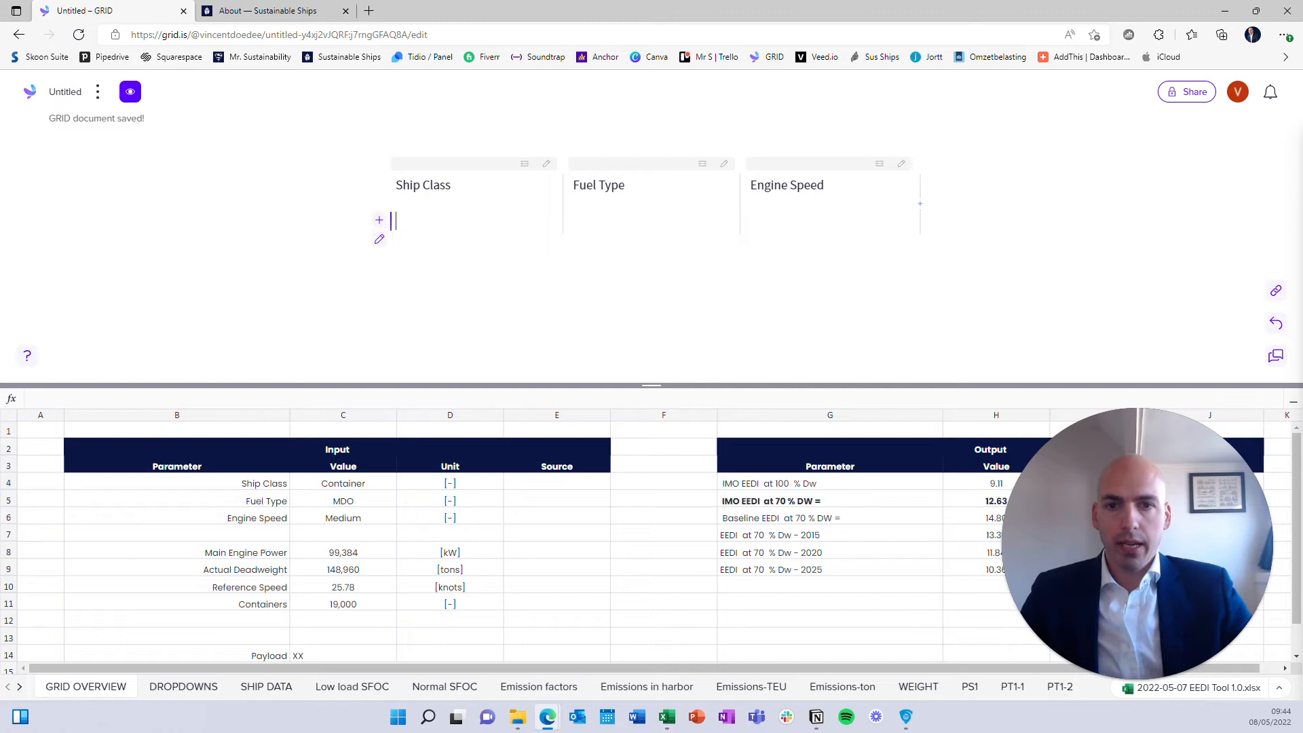
{"action": "type", "text": "/"}
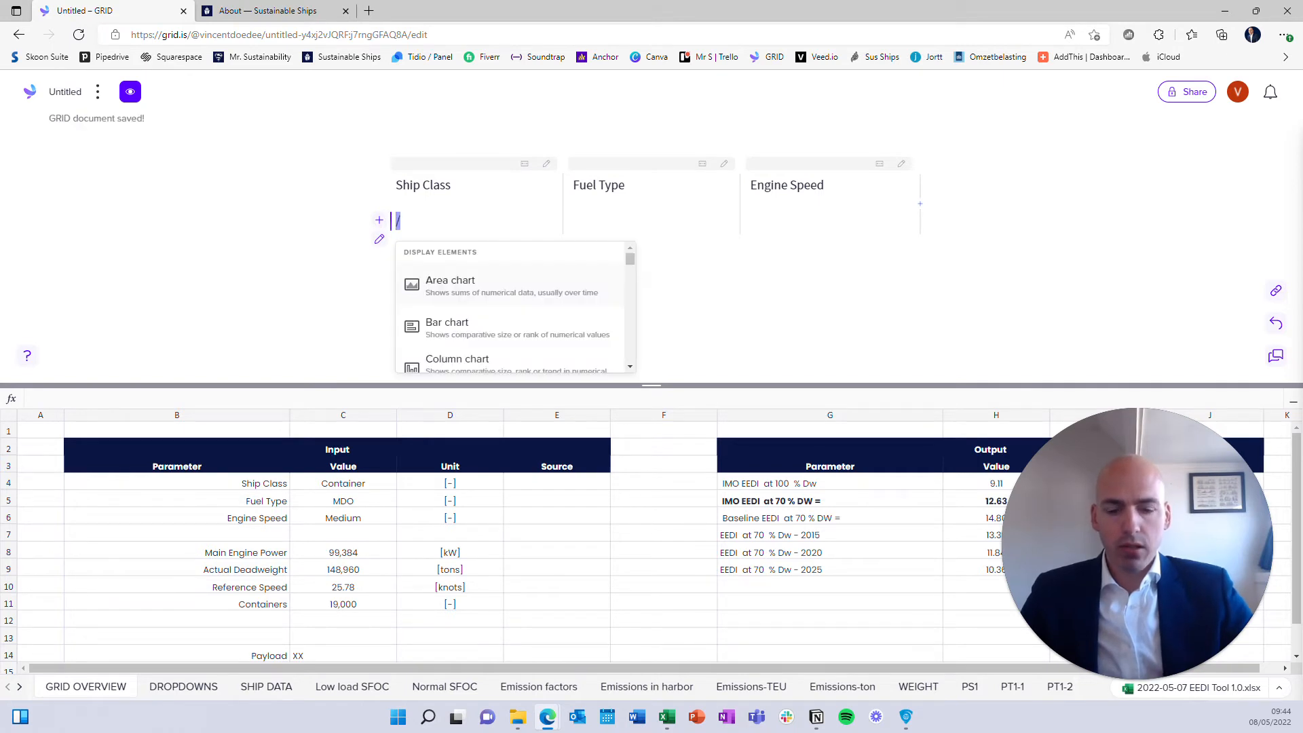
{"action": "type", "text": "dro"}
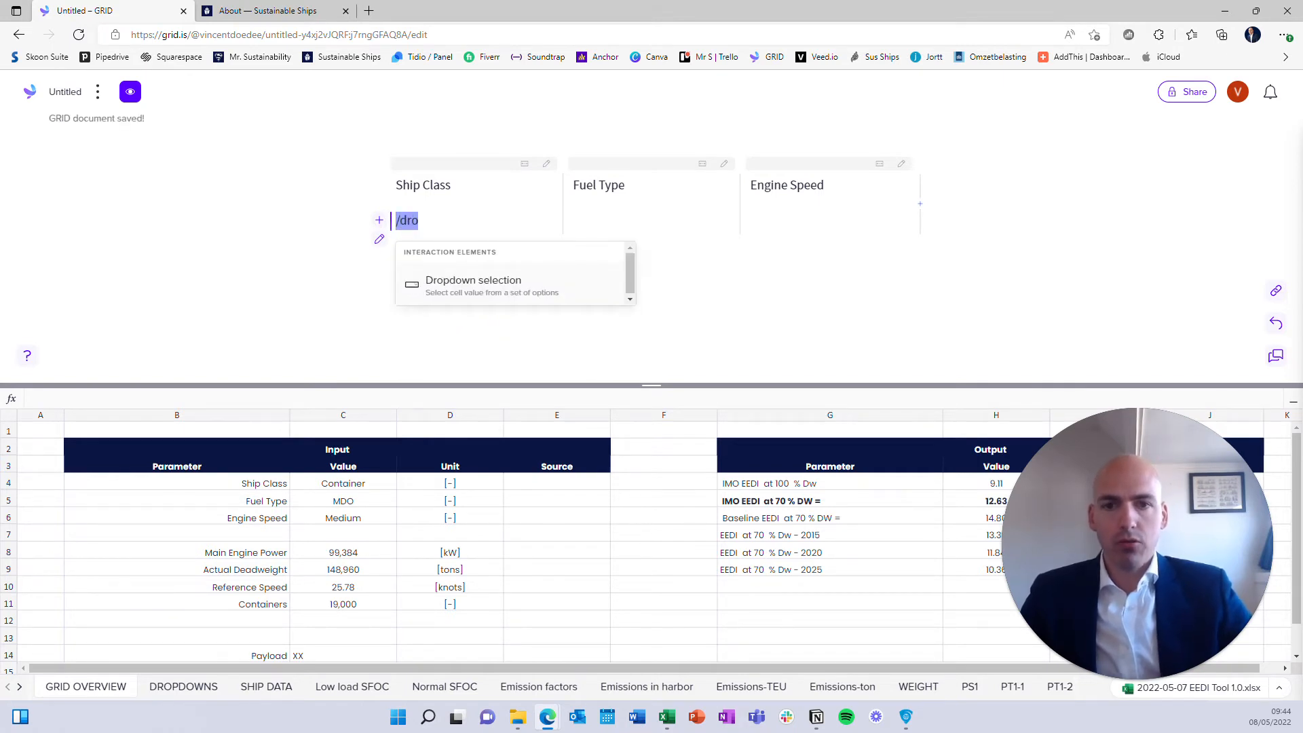
{"action": "left_click", "coordinate": [474, 283]}
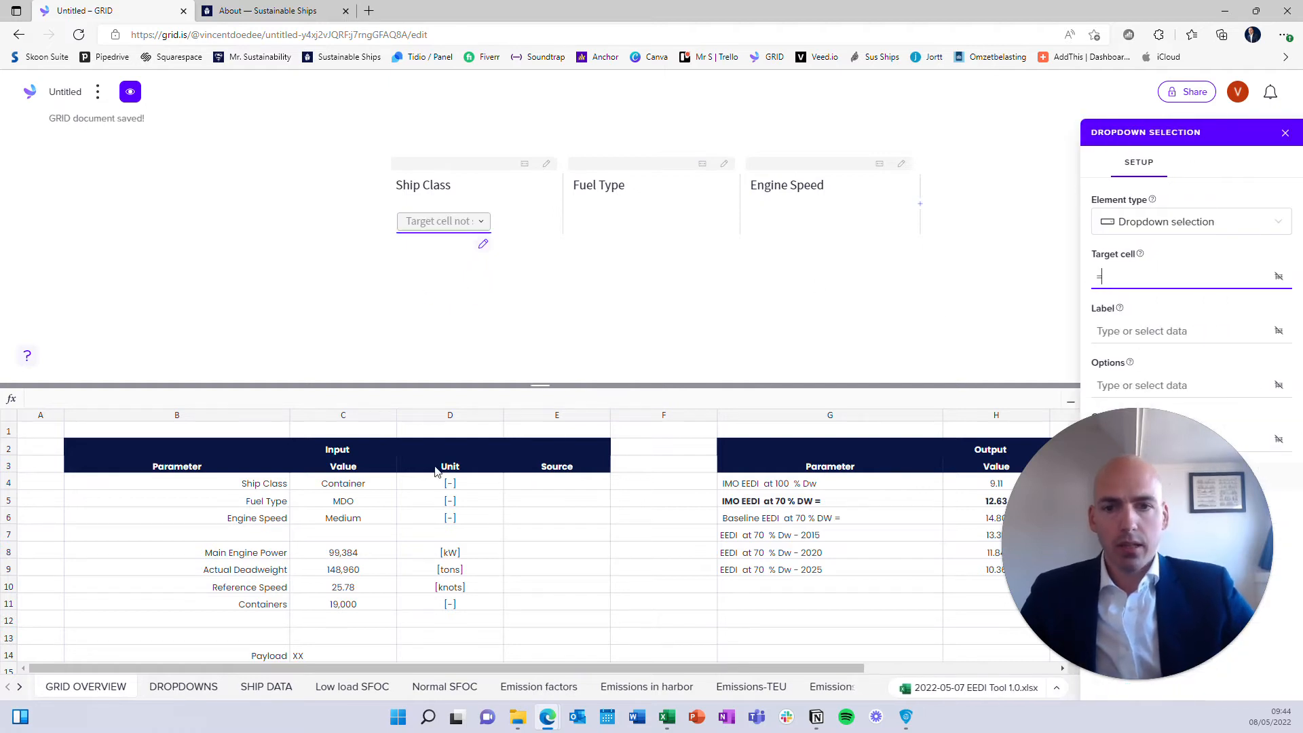
{"action": "left_click", "coordinate": [355, 484]}
{"action": "left_click_drag", "start_coordinate": [1079, 570], "coordinate": [94, 273]}
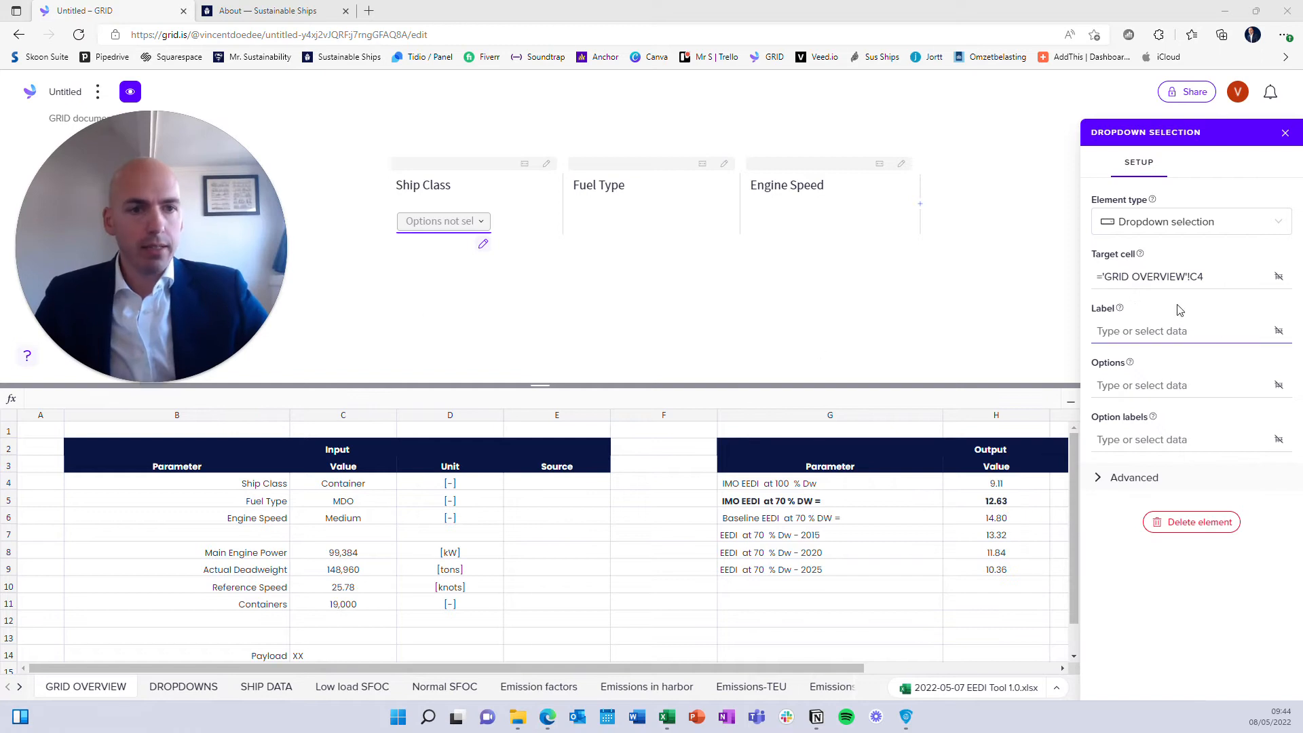
Step: Set the Ship Class dropdown's options to the vessel types in DROPDOWNS!B3:B14
{"action": "left_click", "coordinate": [1170, 388]}
{"action": "type", "text": "="}
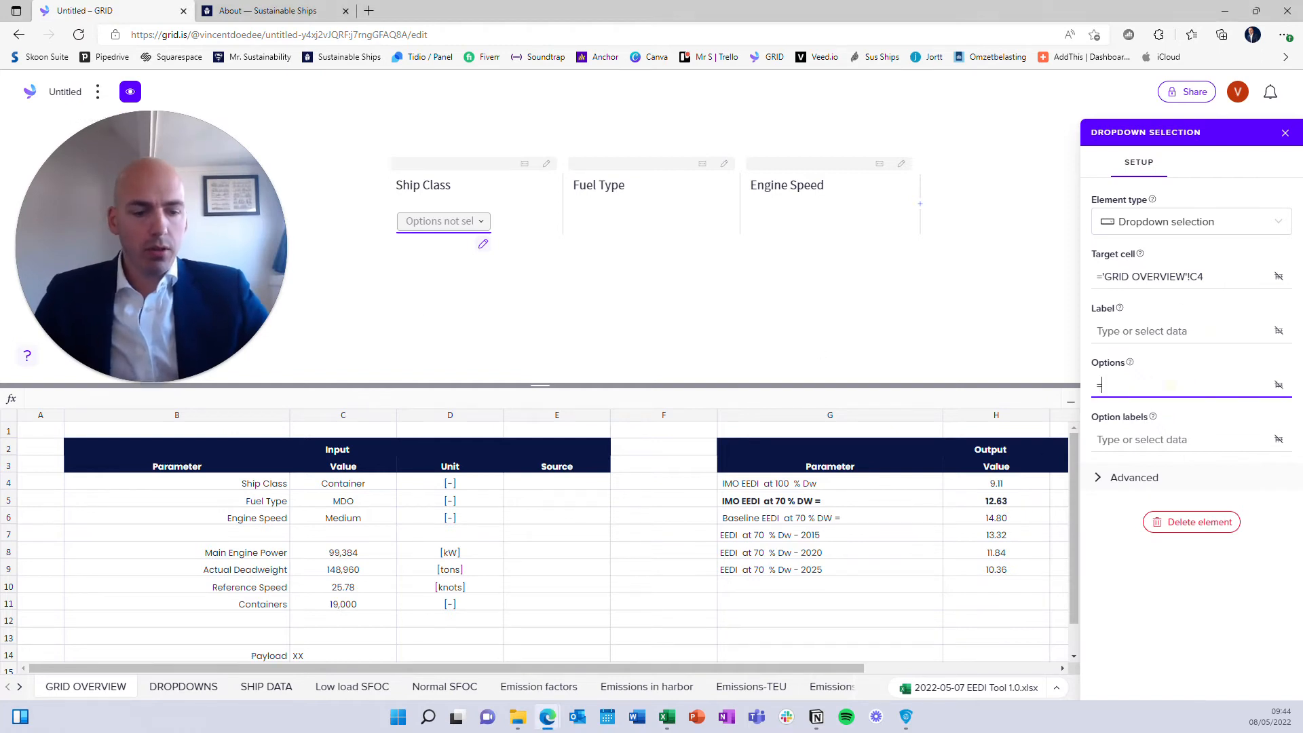
{"action": "left_click", "coordinate": [171, 690]}
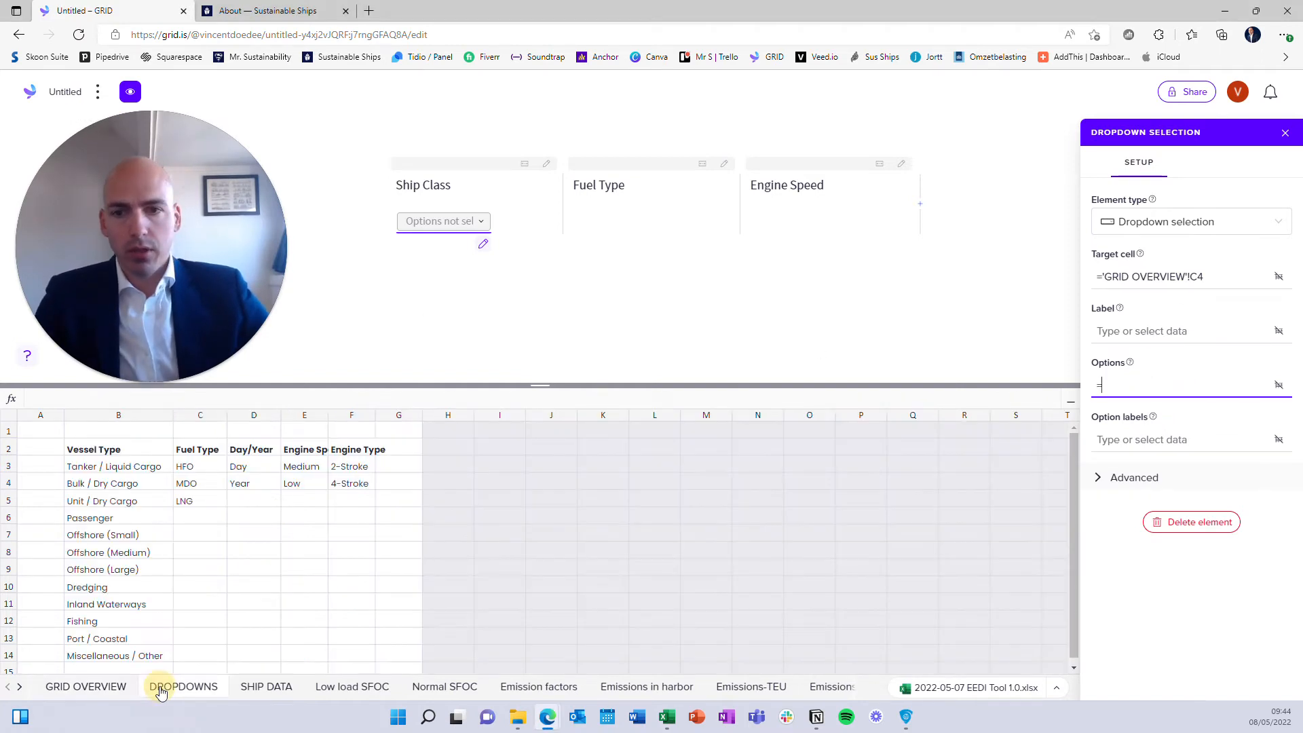
{"action": "left_click", "coordinate": [139, 470]}
{"action": "left_click_drag", "start_coordinate": [140, 486], "coordinate": [139, 655]}
{"action": "left_click", "coordinate": [1174, 439]}
{"action": "type", "text": "="}
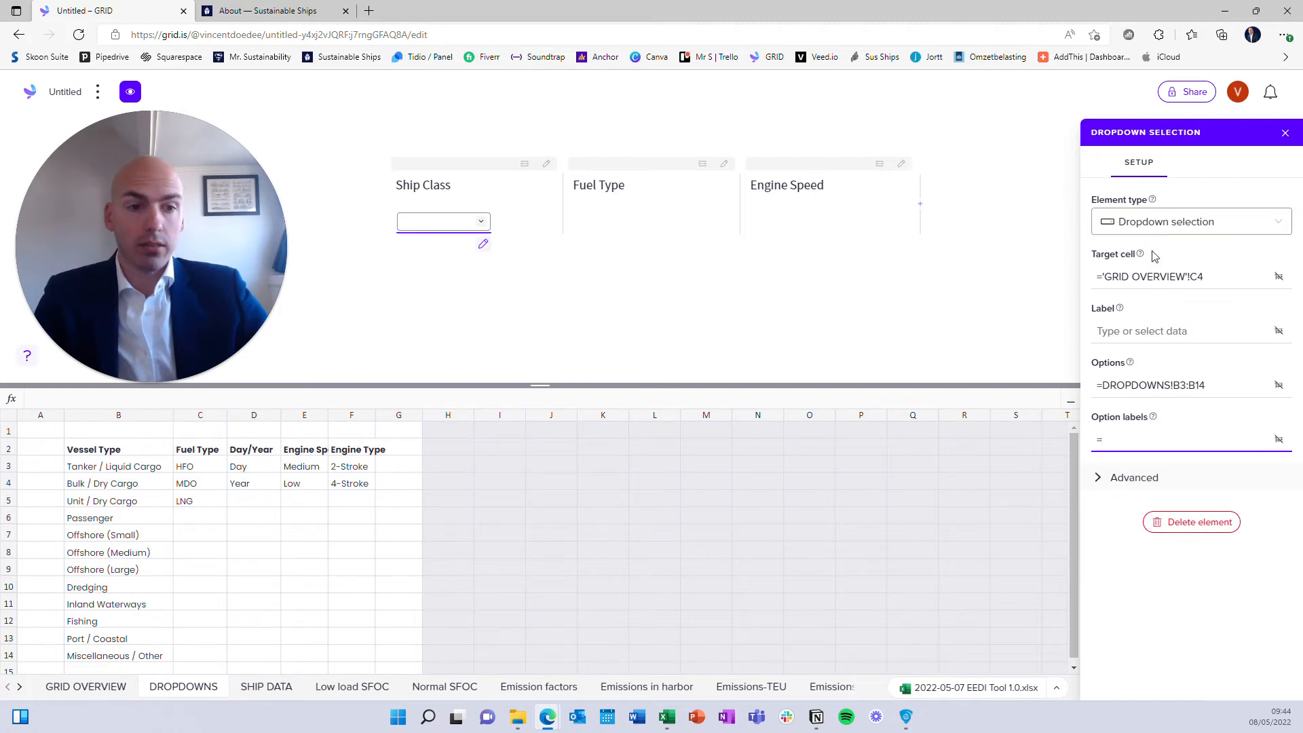
Step: Set the width of the Ship Class dropdown to Large in its advanced settings
{"action": "left_click", "coordinate": [1096, 479]}
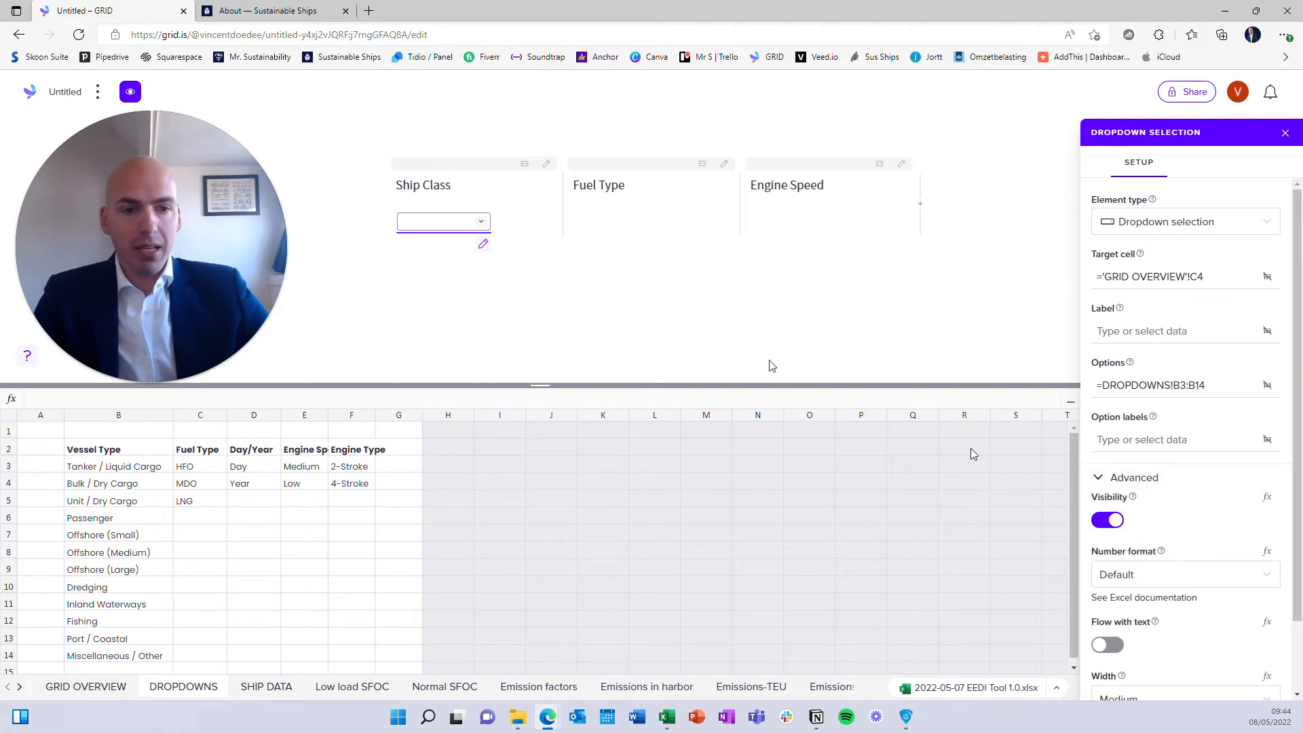
{"action": "scroll", "coordinate": [1144, 518], "scroll_direction": "down", "scroll_amount": 2}
{"action": "left_click", "coordinate": [1172, 617]}
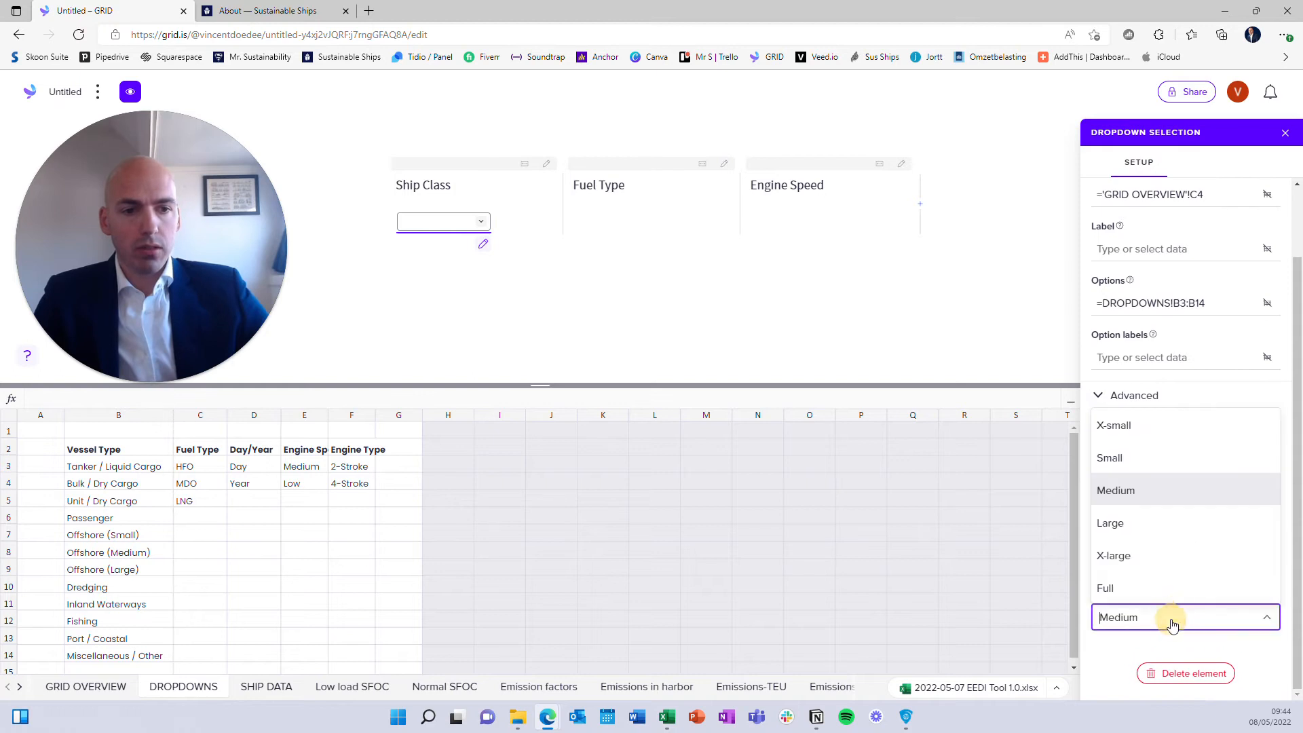
{"action": "left_click", "coordinate": [1144, 523]}
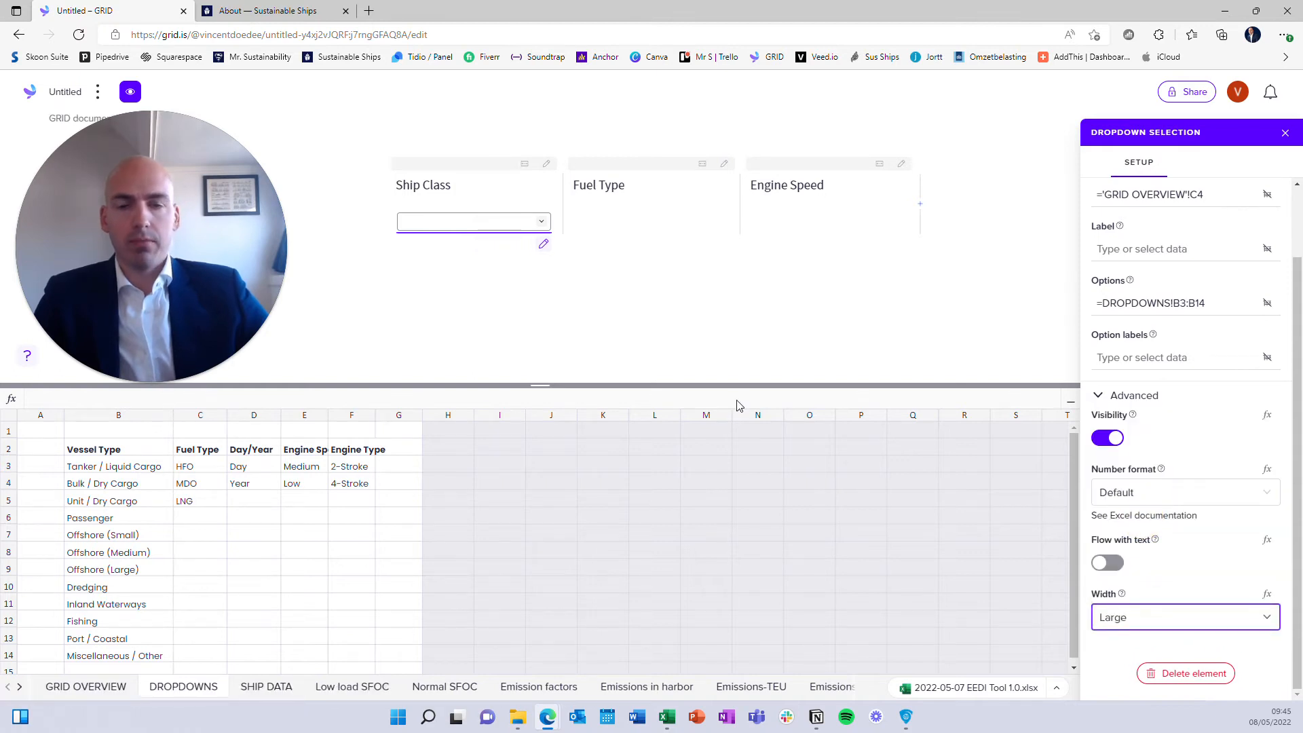
Step: Insert a radio selection beneath Fuel Type and set its target cell to 'GRID OVERVIEW'!C5
{"action": "left_click", "coordinate": [627, 185]}
{"action": "key", "text": "Return"}
{"action": "type", "text": "/radi"}
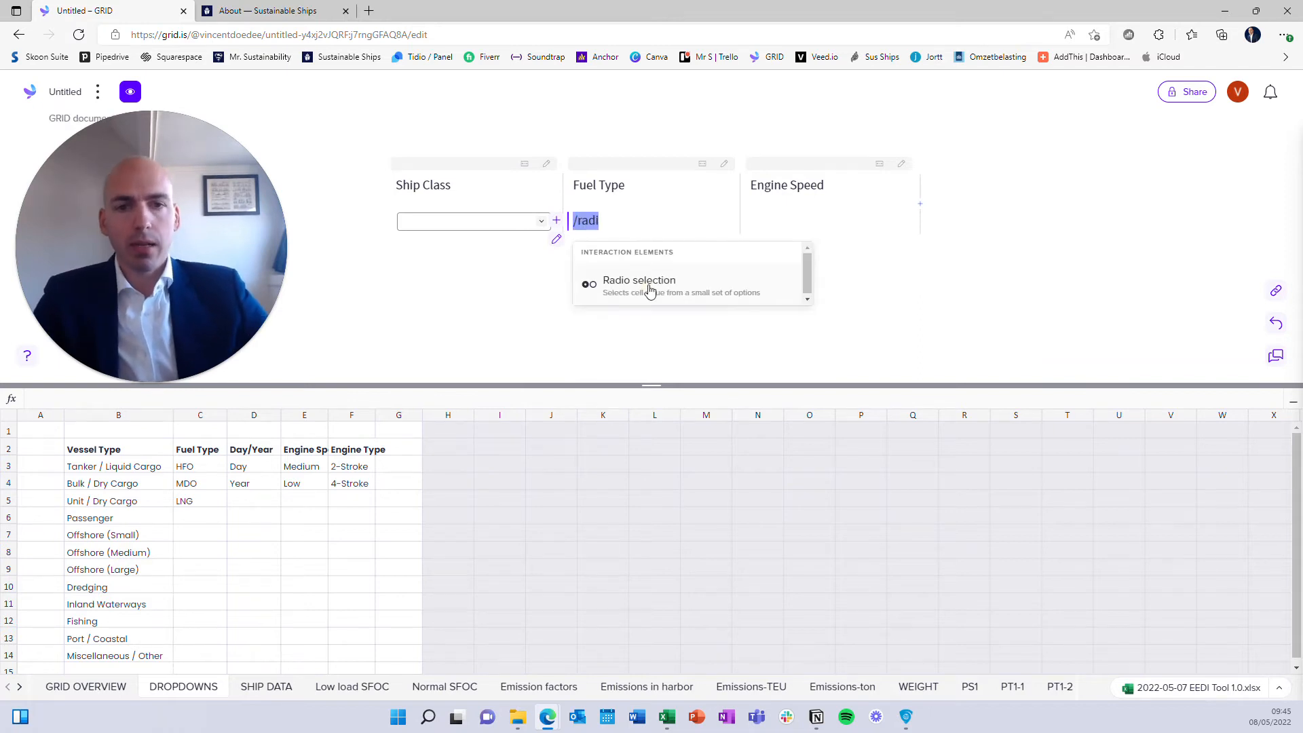
{"action": "key", "text": "Return"}
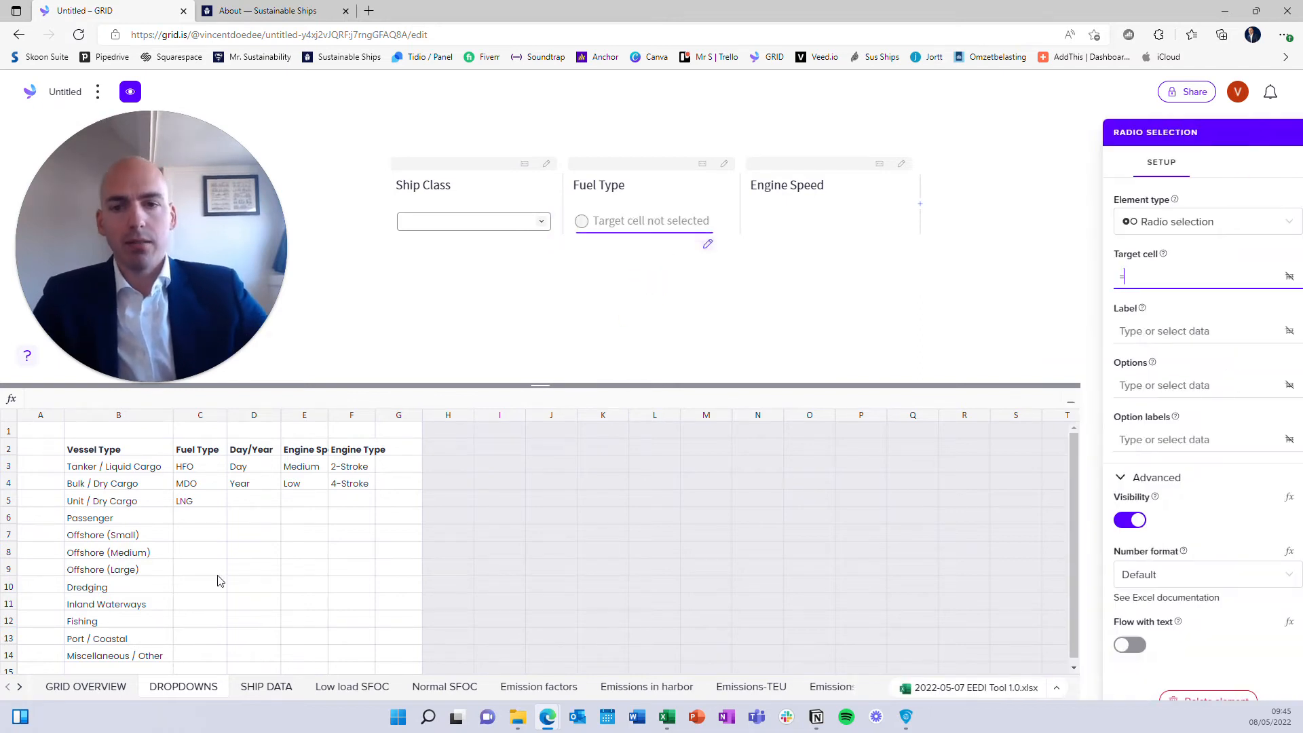
{"action": "left_click", "coordinate": [97, 688]}
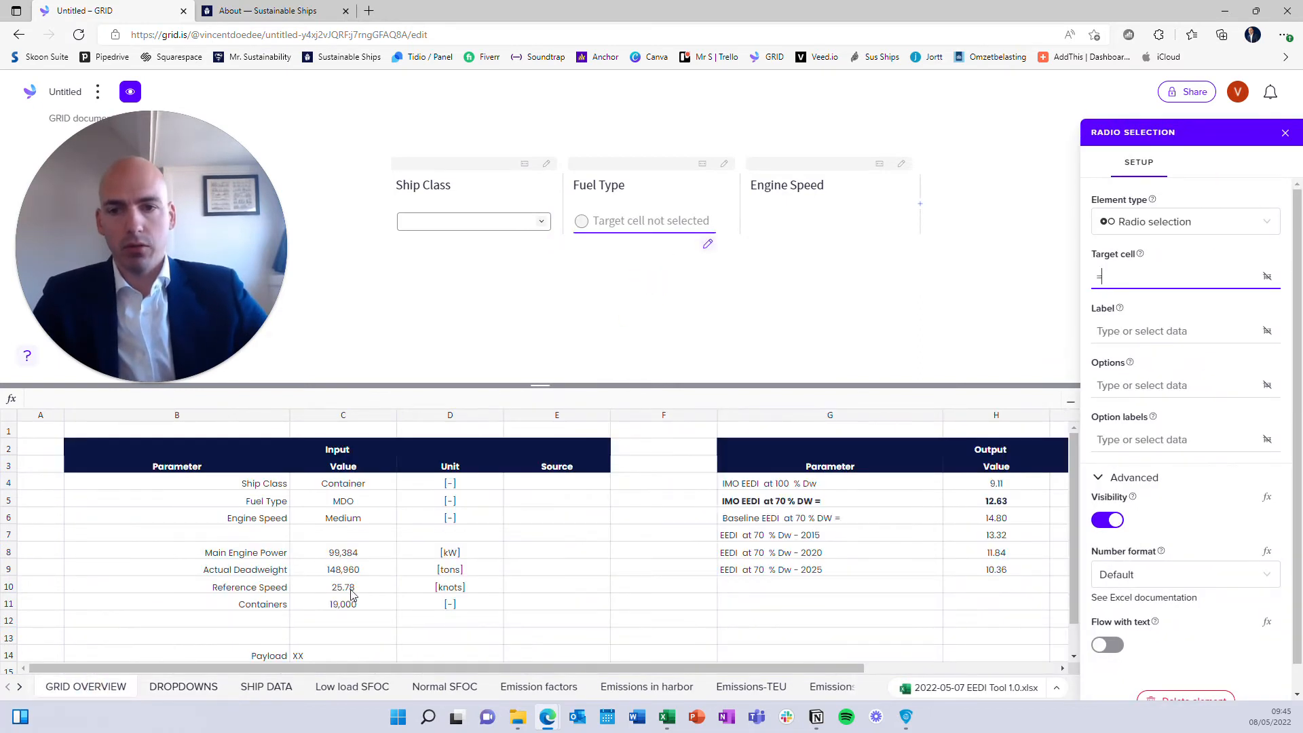
{"action": "left_click", "coordinate": [353, 506]}
Step: Set the Fuel Type radio selection's options to DROPDOWNS!C3:C5 and turn on Flow with text
{"action": "left_click", "coordinate": [1145, 383]}
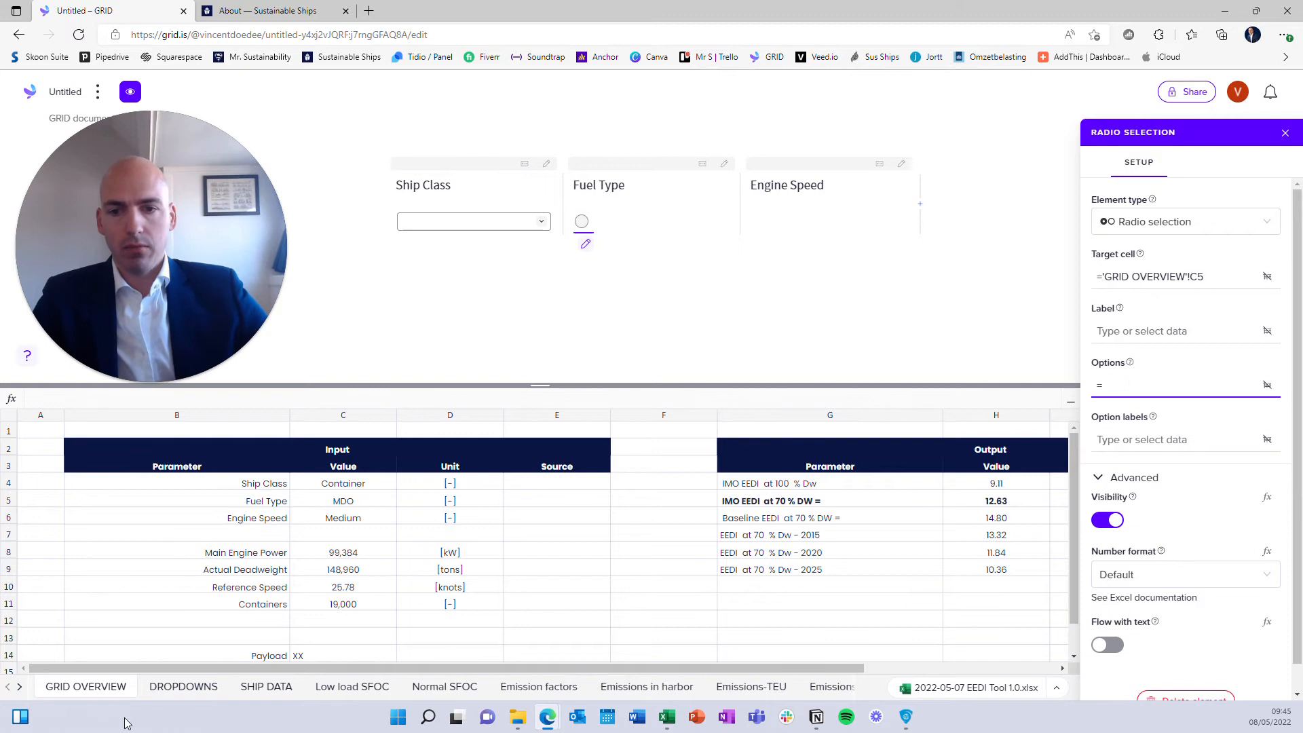
{"action": "left_click", "coordinate": [182, 686]}
{"action": "left_click_drag", "start_coordinate": [197, 467], "coordinate": [201, 502]}
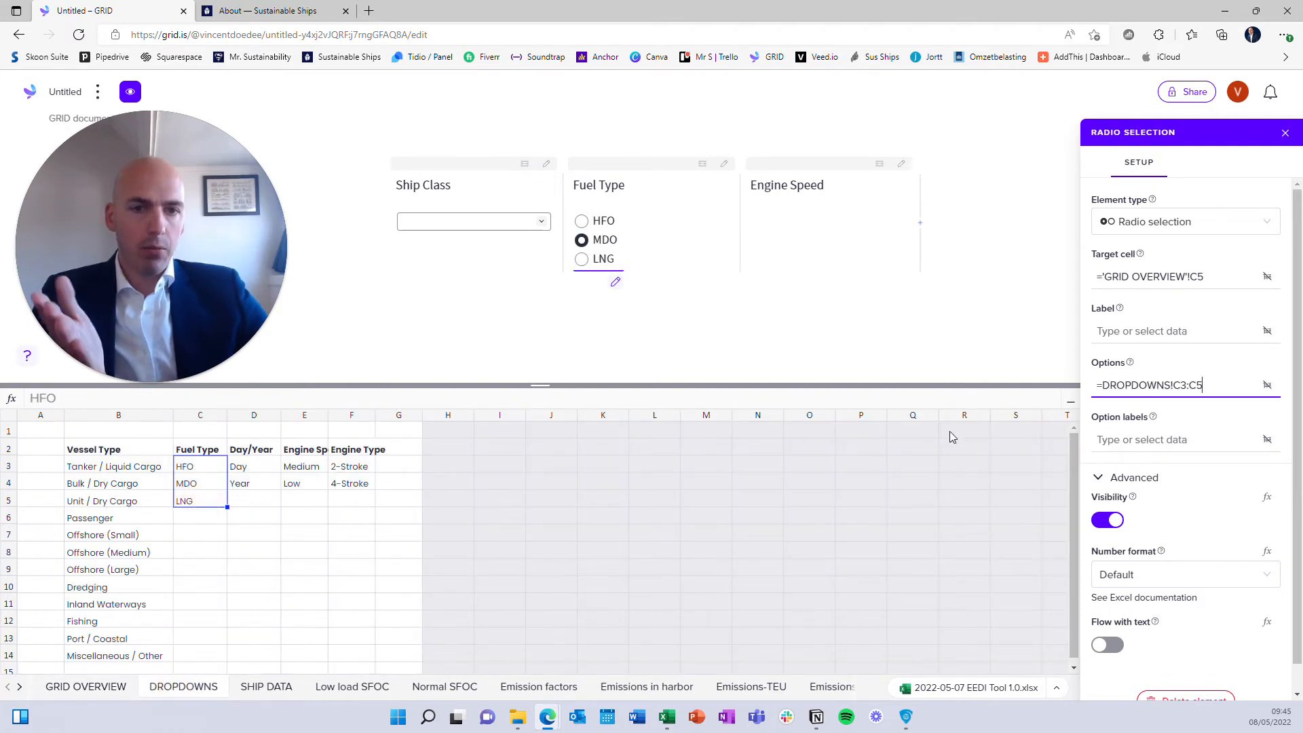
{"action": "scroll", "coordinate": [1175, 482], "scroll_direction": "down", "scroll_amount": 1}
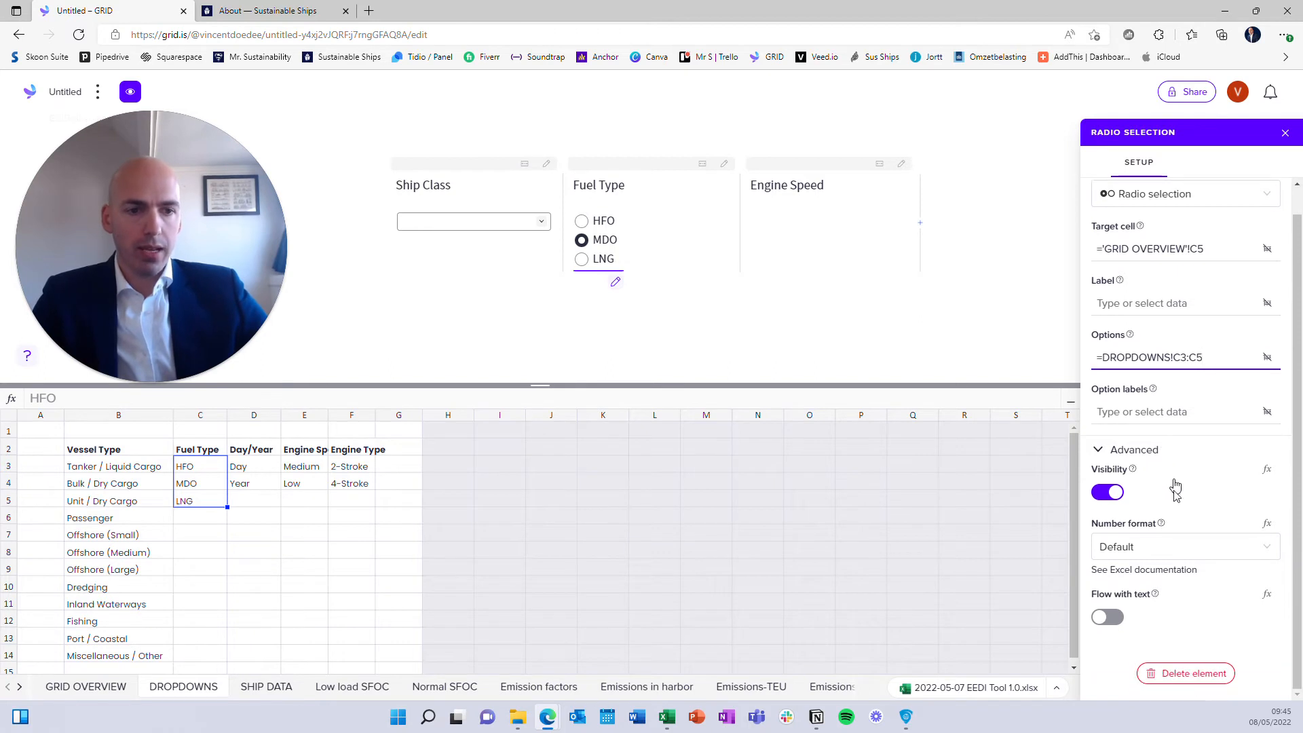
{"action": "left_click", "coordinate": [1113, 618]}
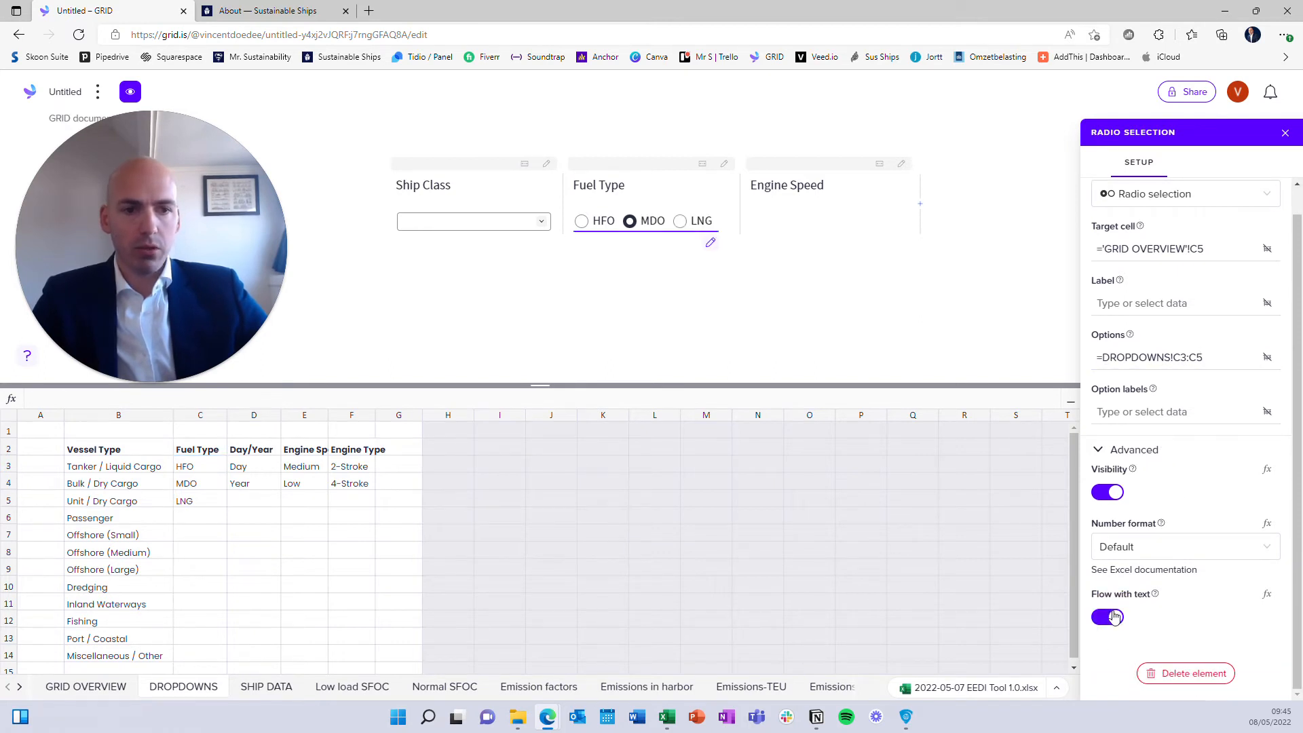
{"action": "left_click", "coordinate": [704, 190]}
Step: Insert a radio selection beneath Engine Speed and set its target cell to 'GRID OVERVIEW'!C6
{"action": "left_click", "coordinate": [878, 197]}
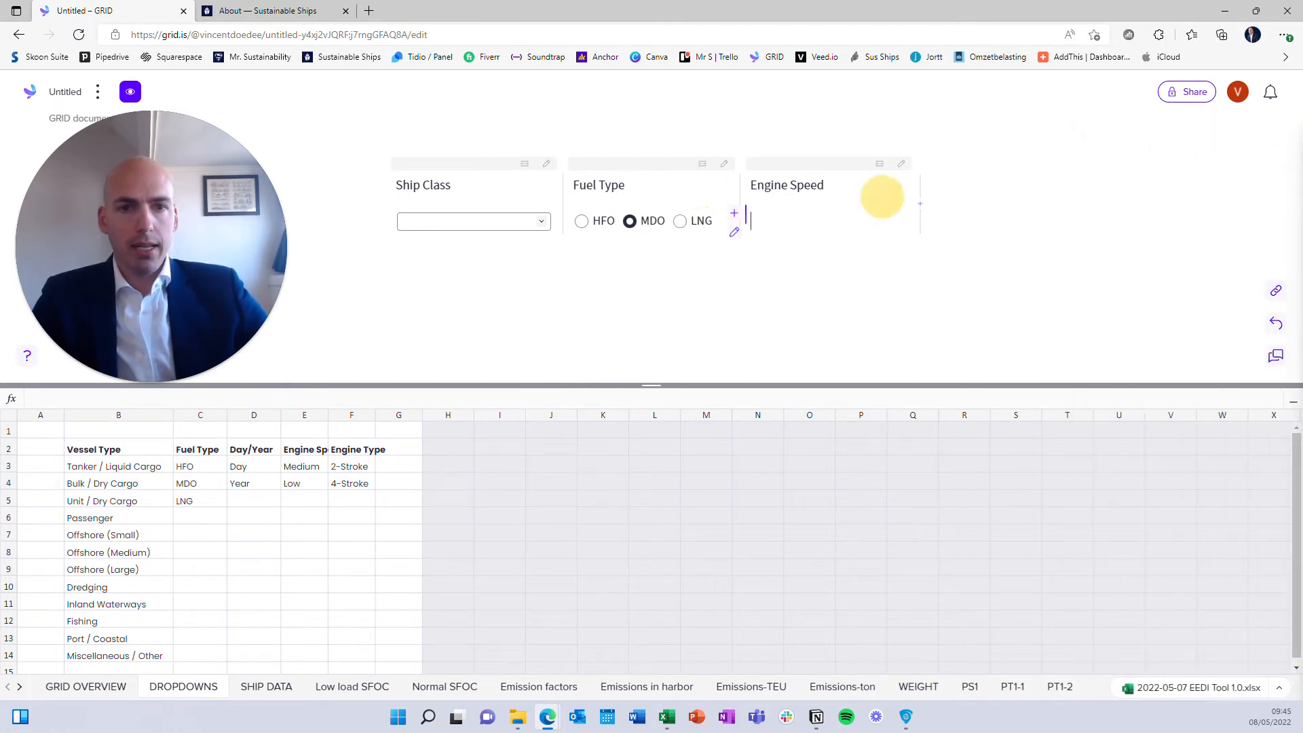
{"action": "type", "text": "/radio"}
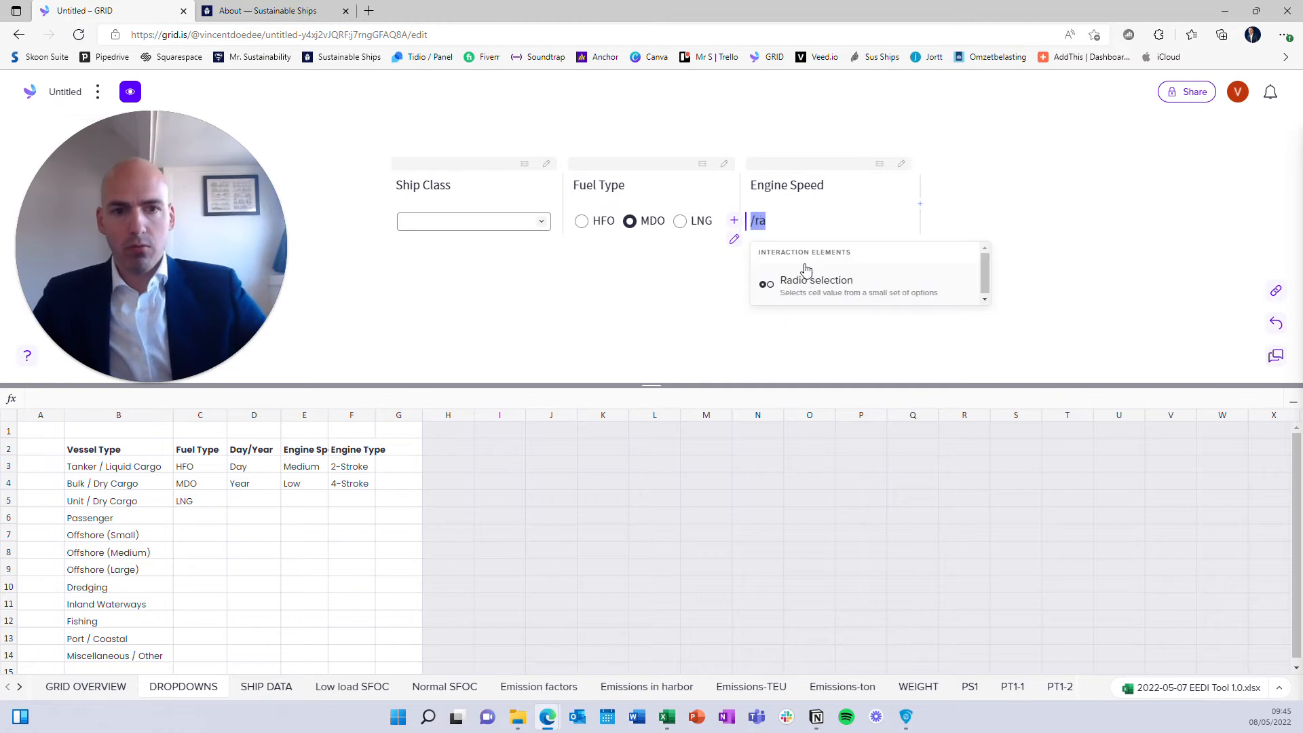
{"action": "left_click", "coordinate": [807, 282]}
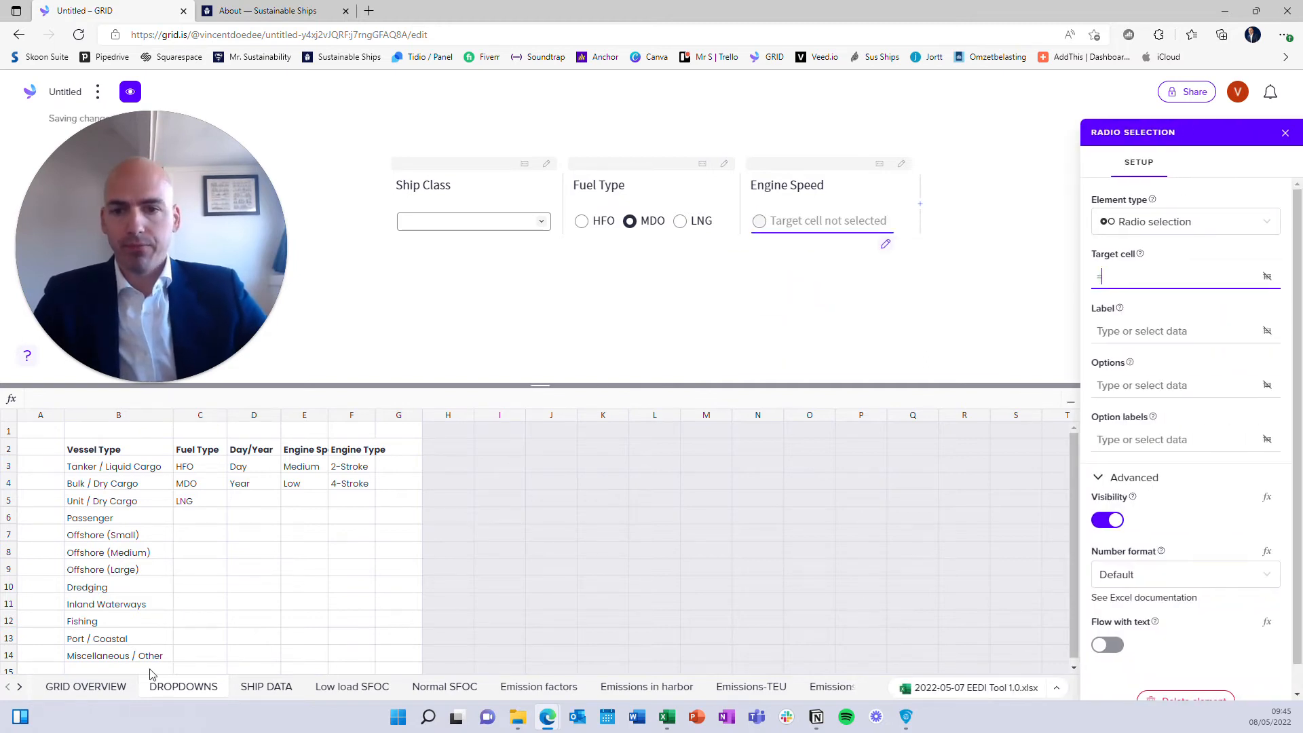
{"action": "left_click", "coordinate": [126, 688]}
{"action": "left_click", "coordinate": [362, 522]}
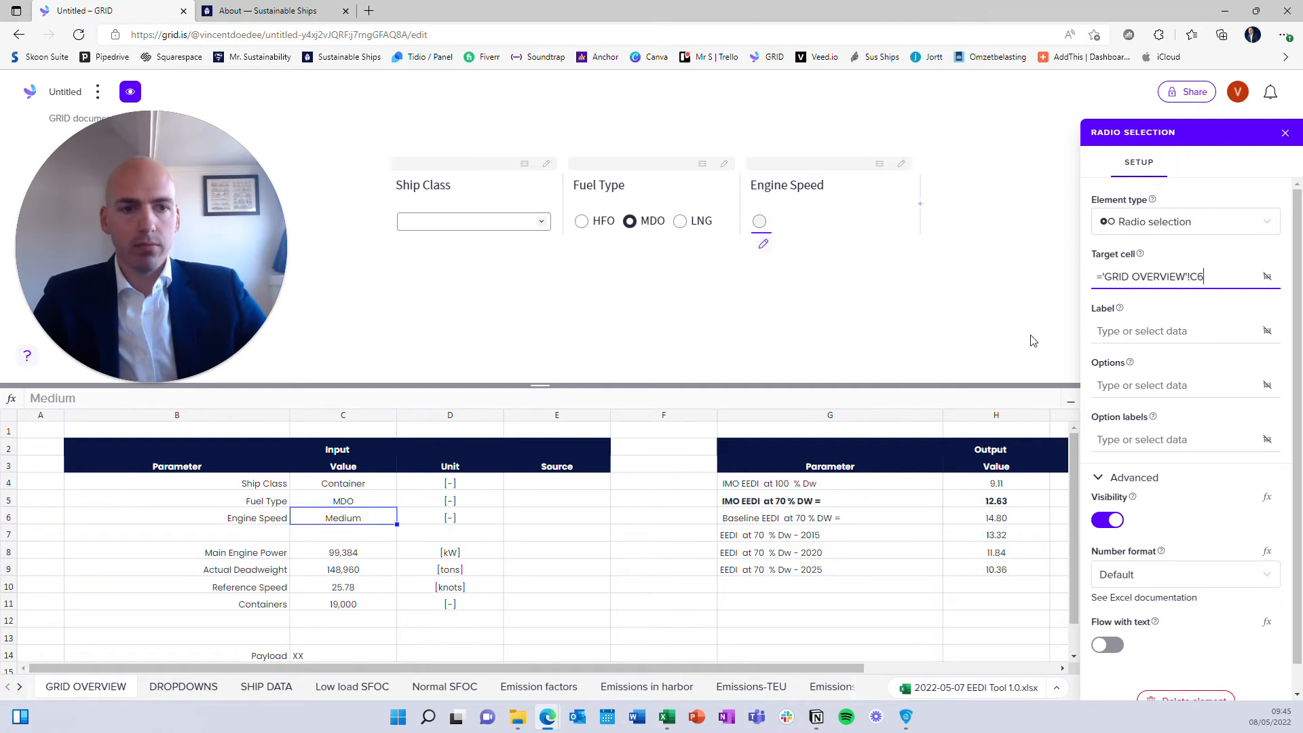
Step: Set the Engine Speed radio selection's options to DROPDOWNS!E3:E4 and turn on Flow with text
{"action": "left_click", "coordinate": [1170, 384]}
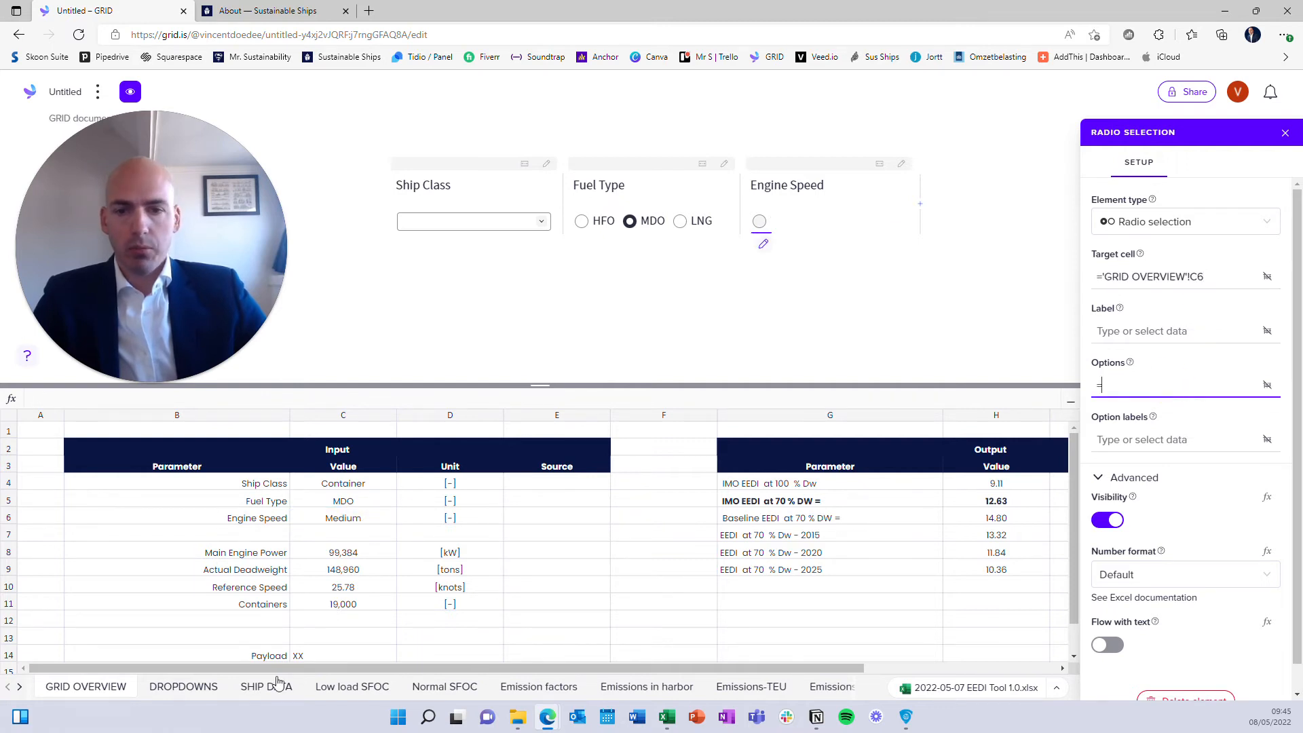
{"action": "left_click", "coordinate": [203, 687]}
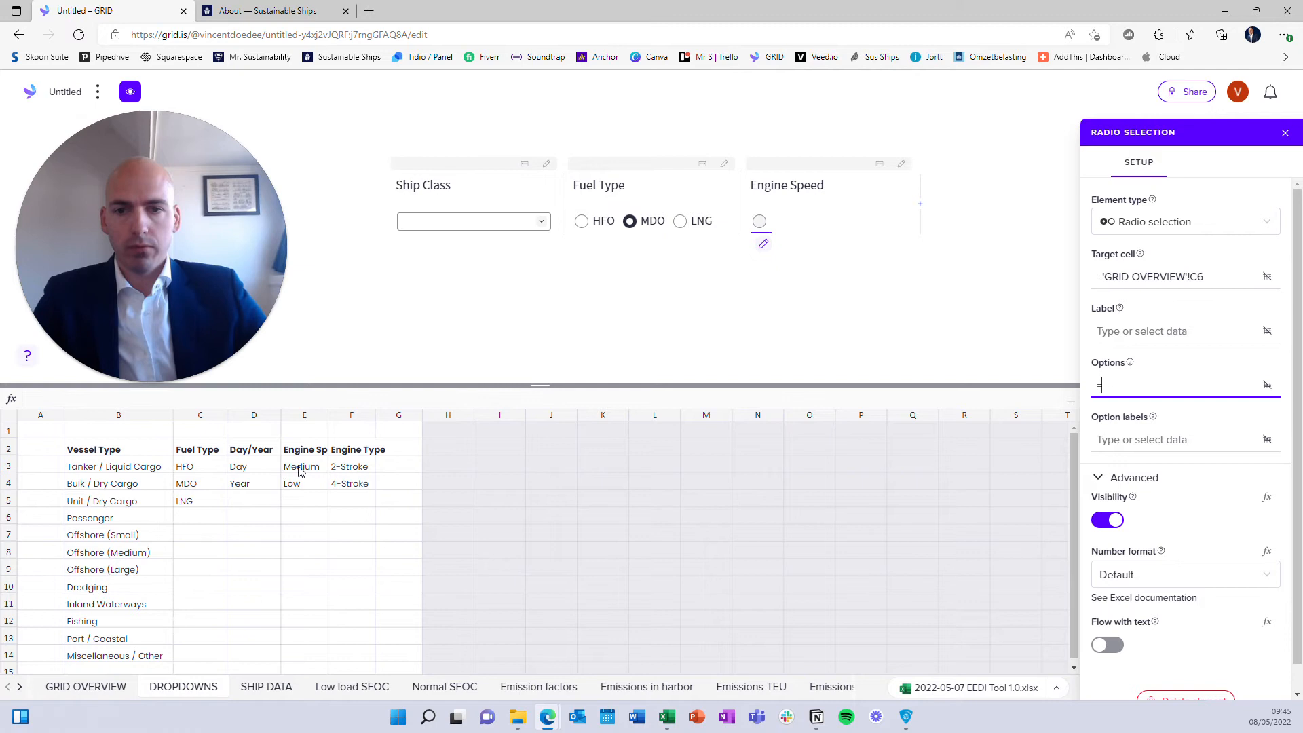
{"action": "left_click_drag", "start_coordinate": [301, 471], "coordinate": [299, 486]}
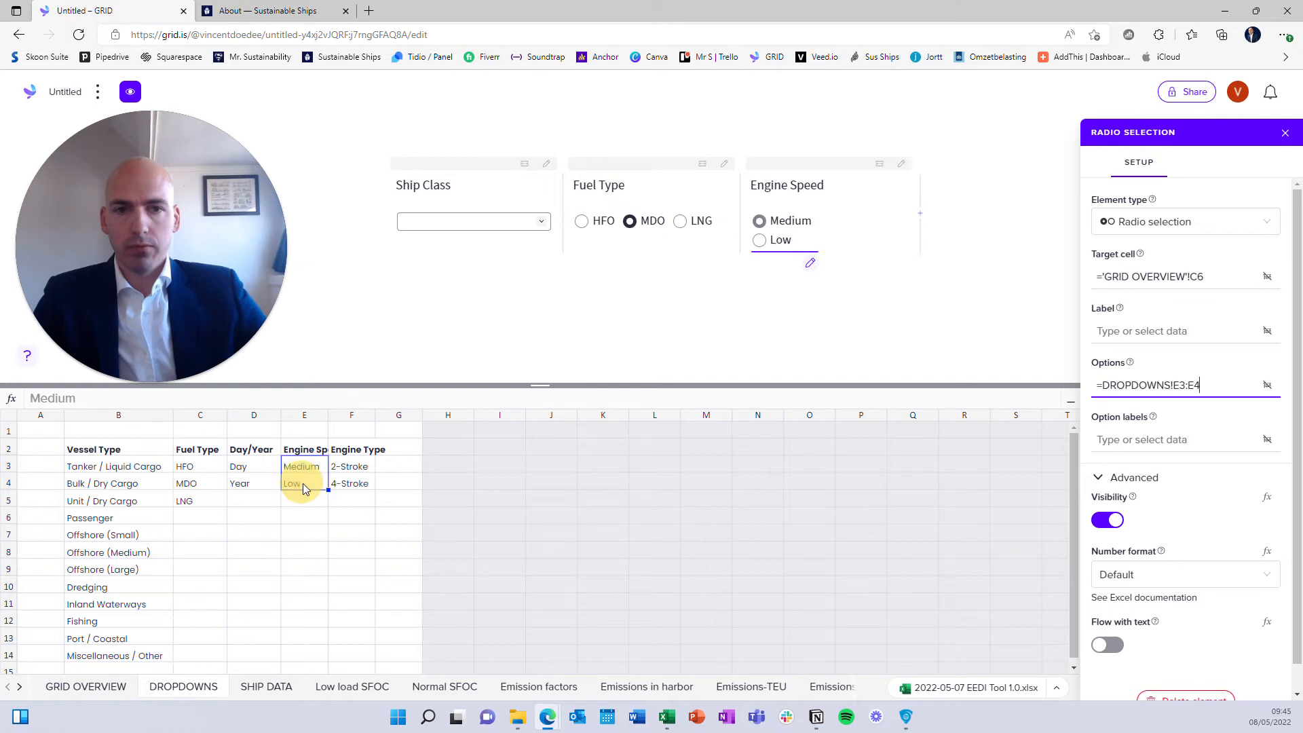
{"action": "left_click", "coordinate": [1113, 646]}
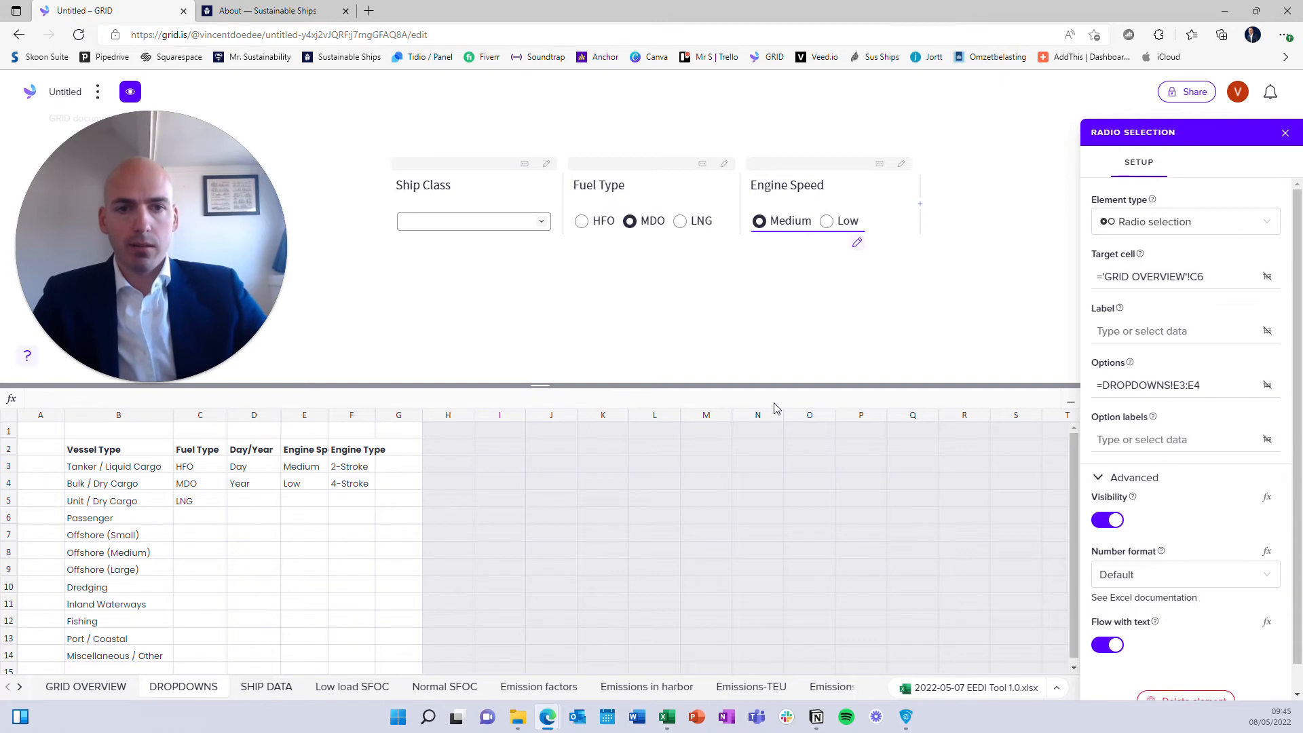
Step: Insert a column element below the existing input controls and extend it to three columns
{"action": "left_click", "coordinate": [93, 687]}
{"action": "left_click", "coordinate": [637, 317]}
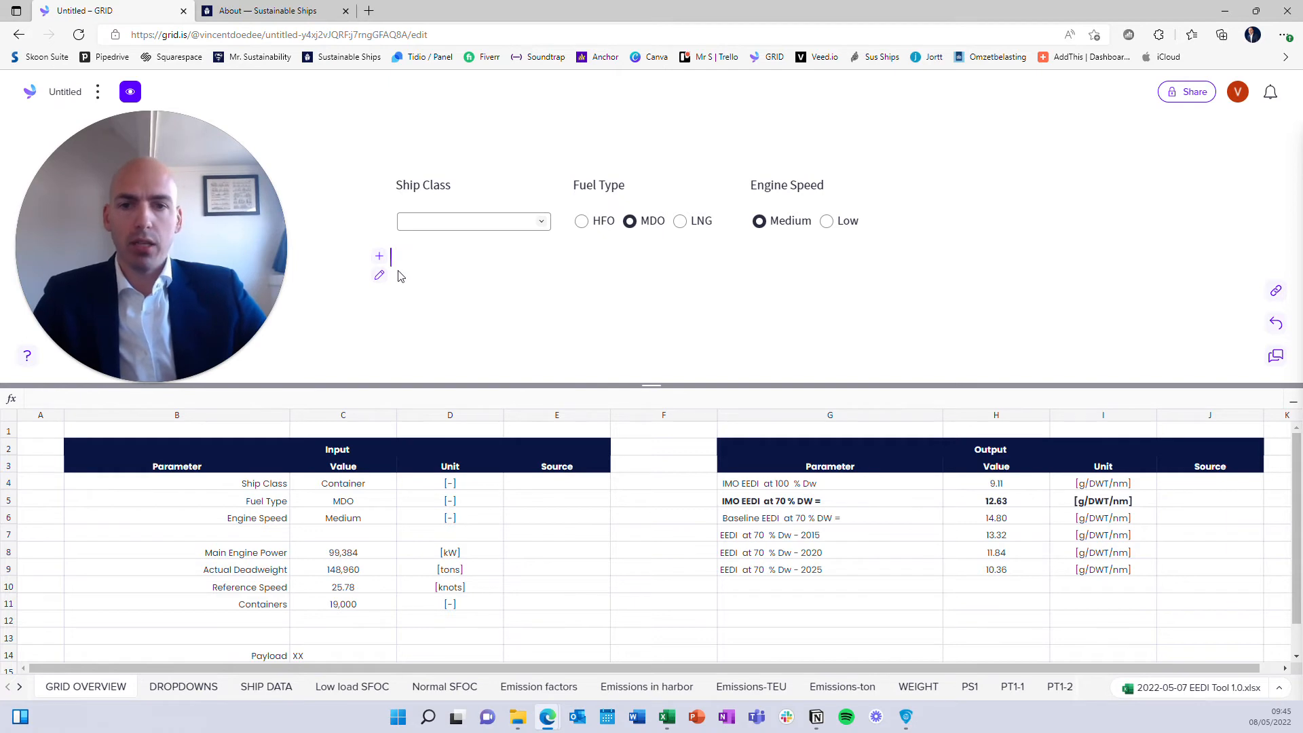
{"action": "type", "text": "/col"}
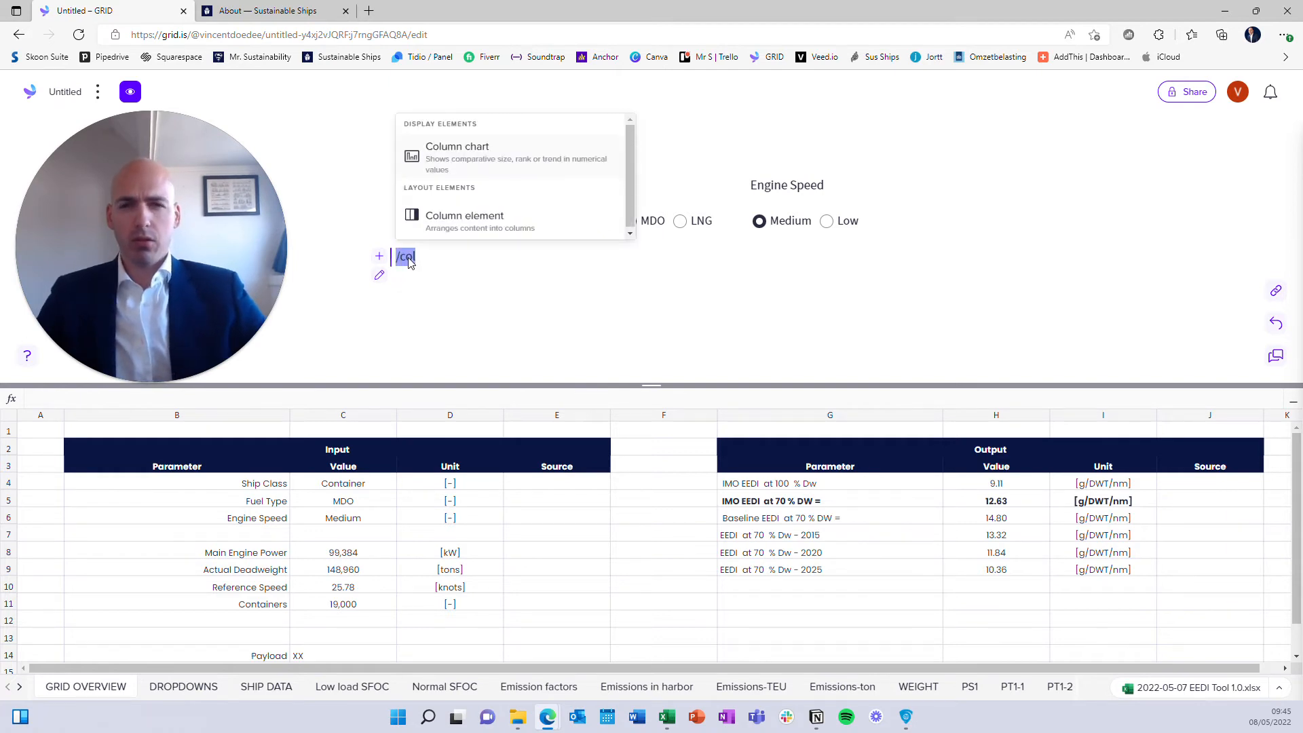
{"action": "left_click", "coordinate": [450, 228]}
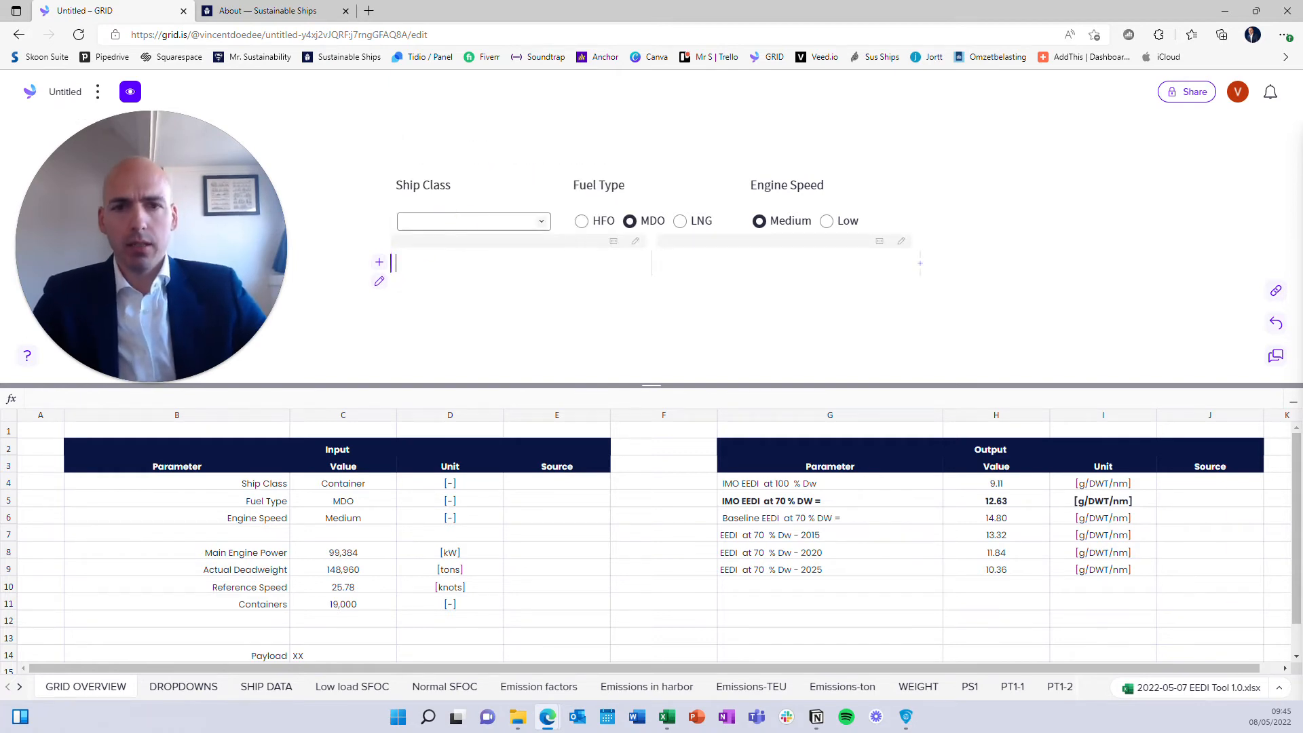
{"action": "left_click", "coordinate": [920, 265]}
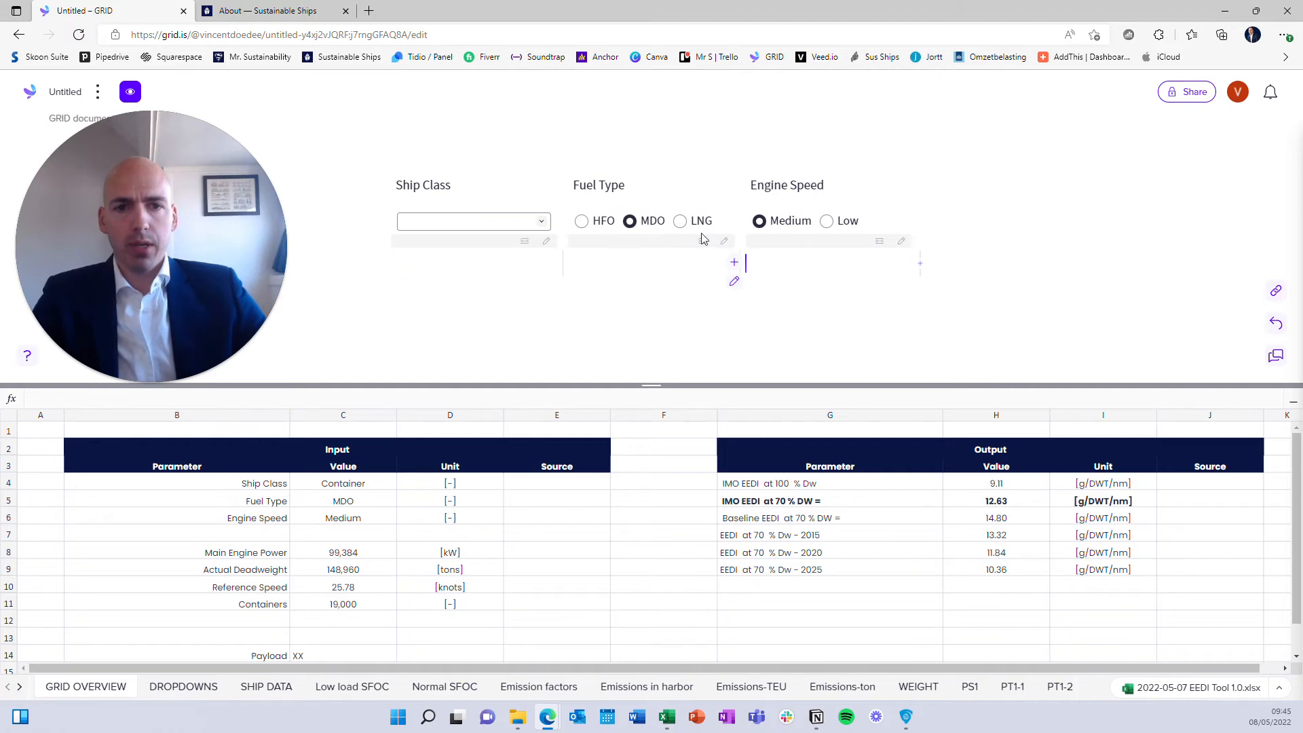
Step: Enter the labels Containers, Main Engine Power, Reference Speed and Actual Deadweight on separate lines in the new element's first column
{"action": "left_click", "coordinate": [468, 267]}
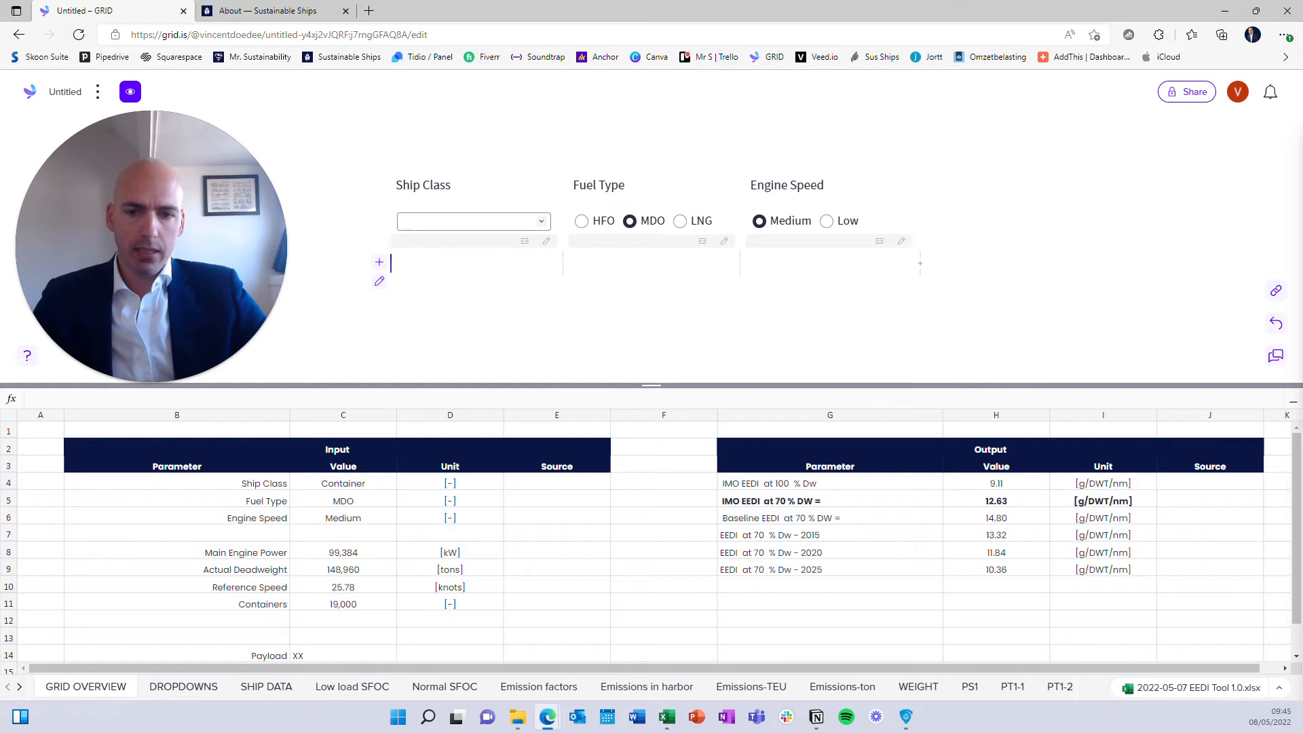
{"action": "type", "text": "Containt"}
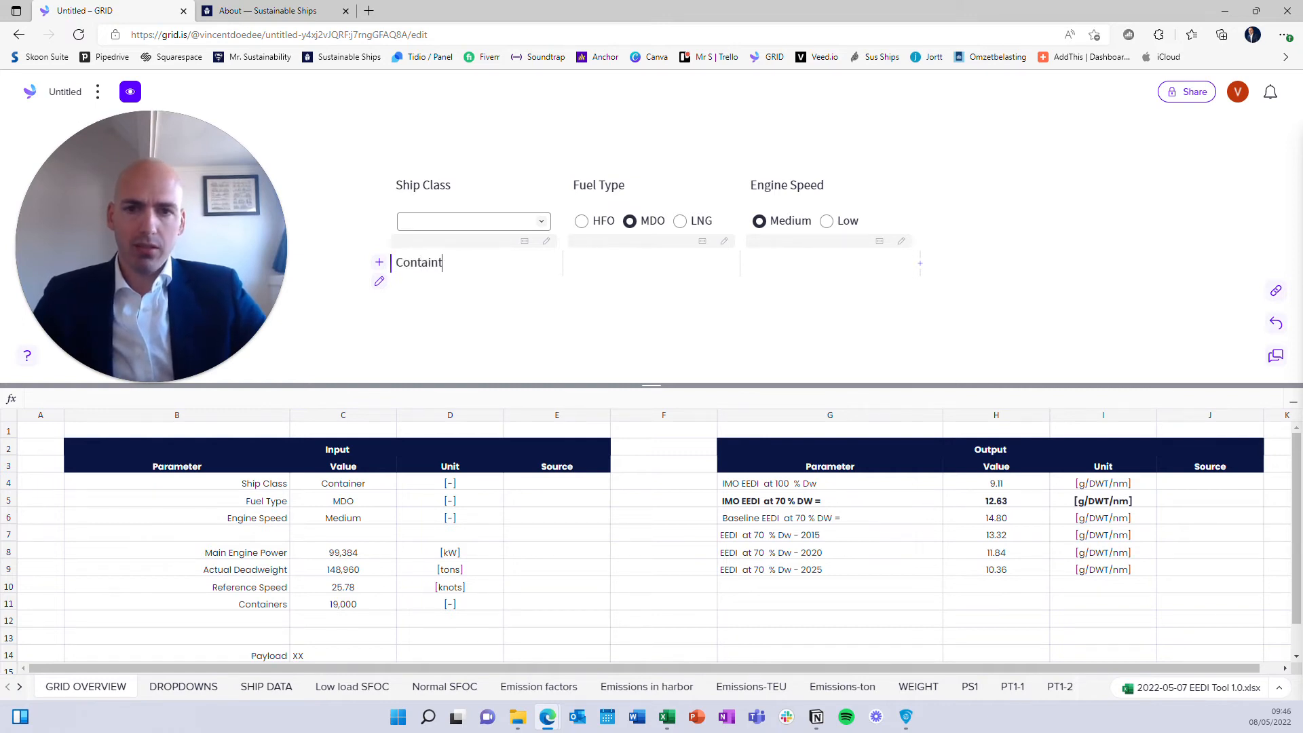
{"action": "type", "text": "ers"}
{"action": "key", "text": "Return"}
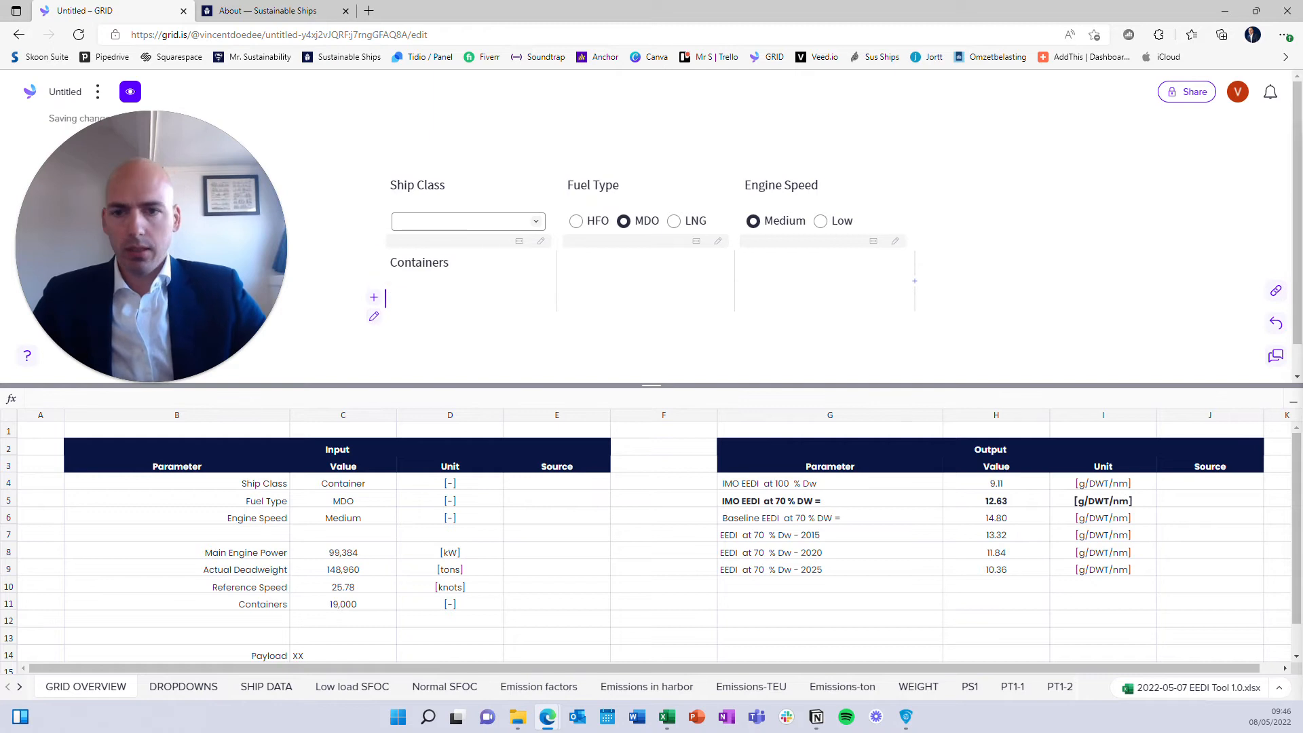
{"action": "type", "text": "Main Engine Power"}
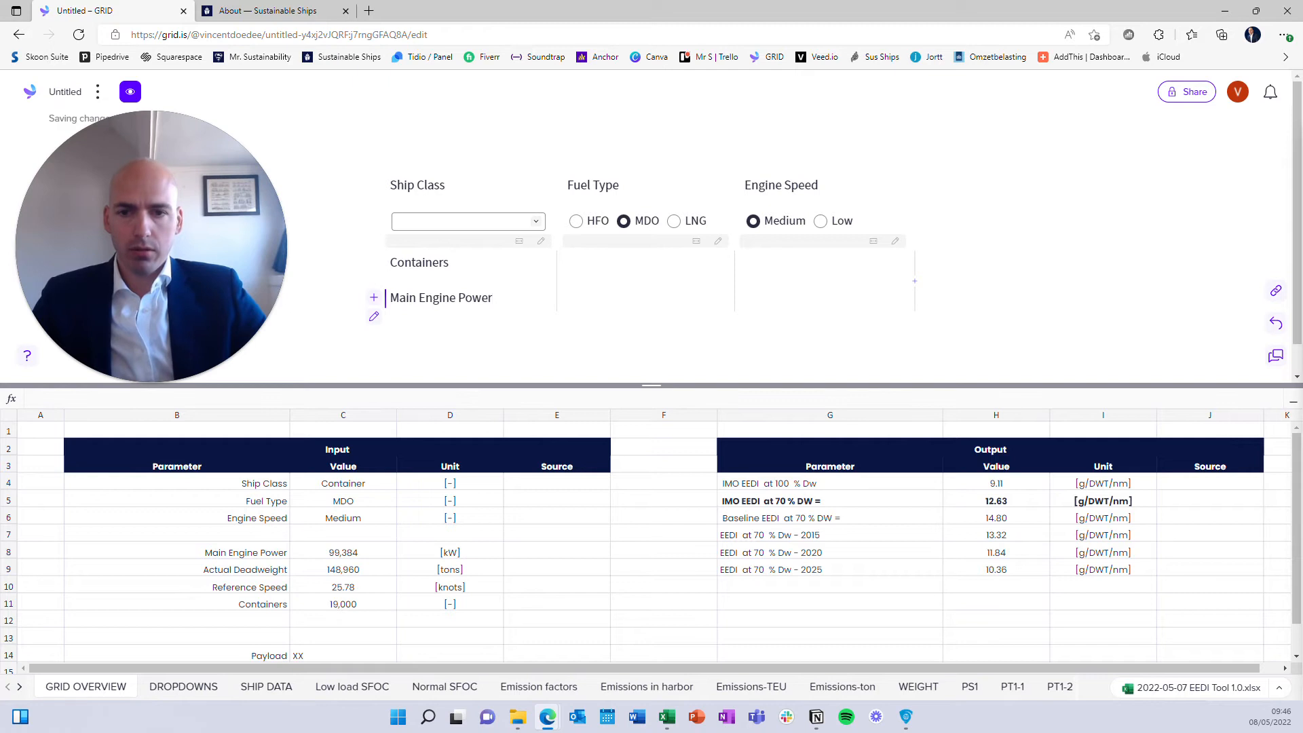
{"action": "key", "text": "Return"}
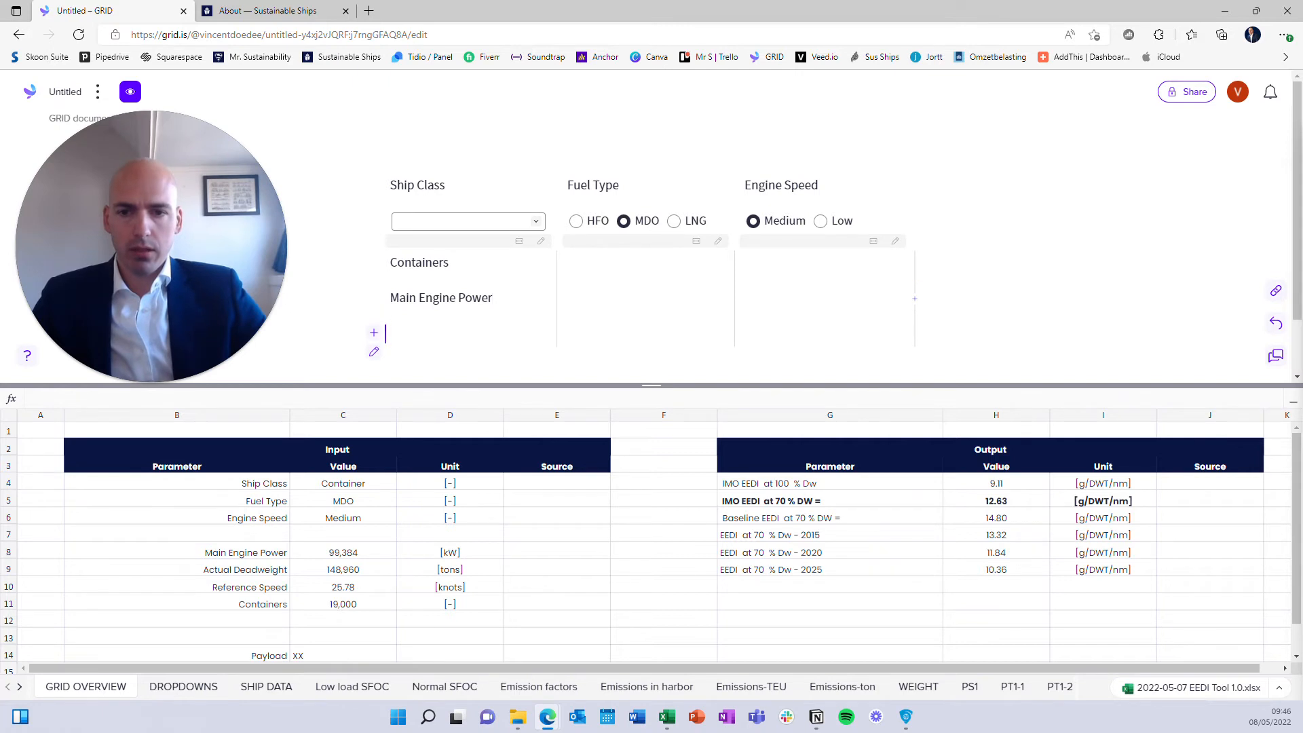
{"action": "type", "text": "Ref"}
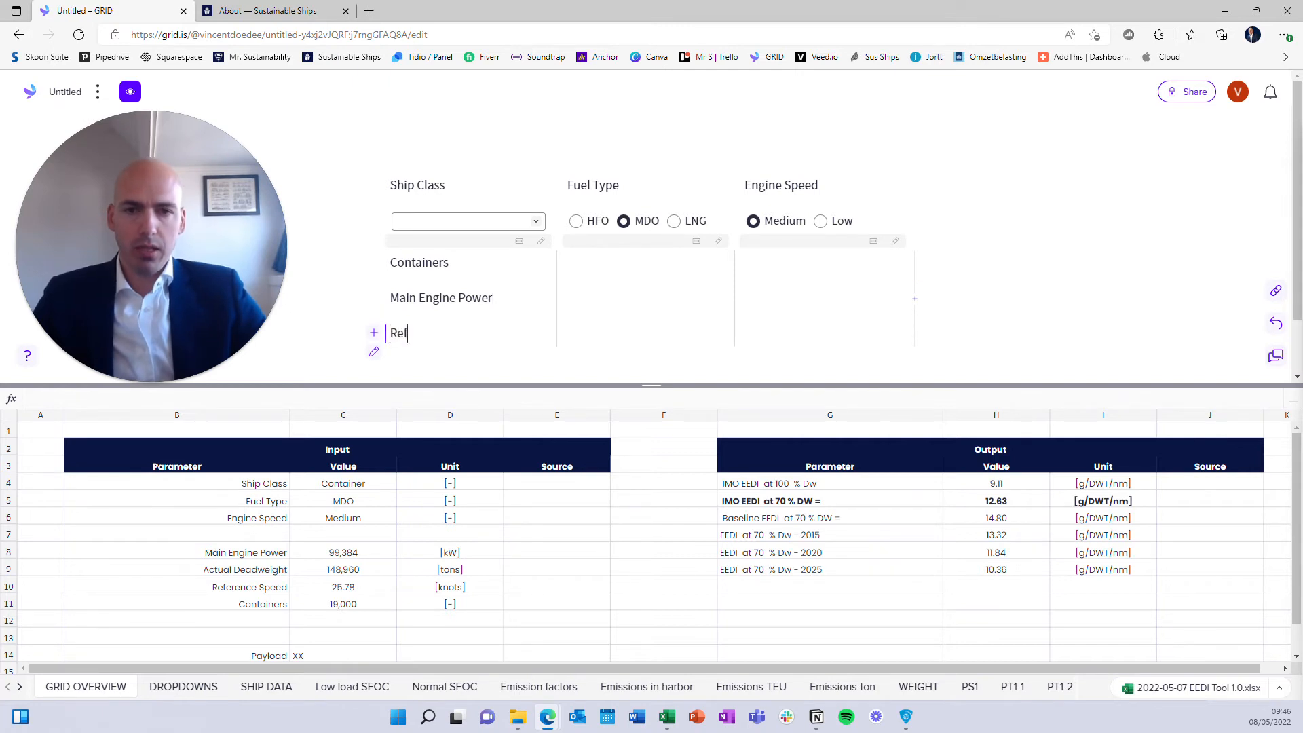
{"action": "type", "text": "erence Speed"}
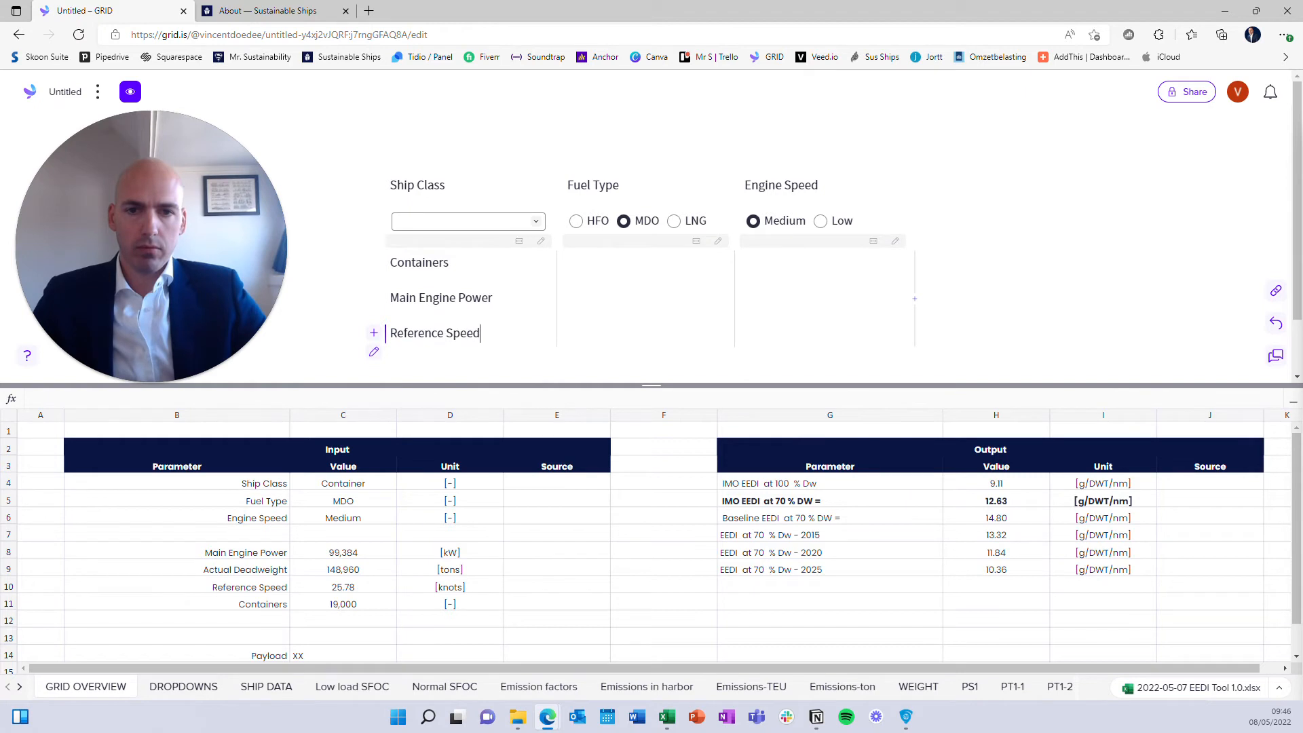
{"action": "key", "text": "Return"}
{"action": "type", "text": "Actual D"}
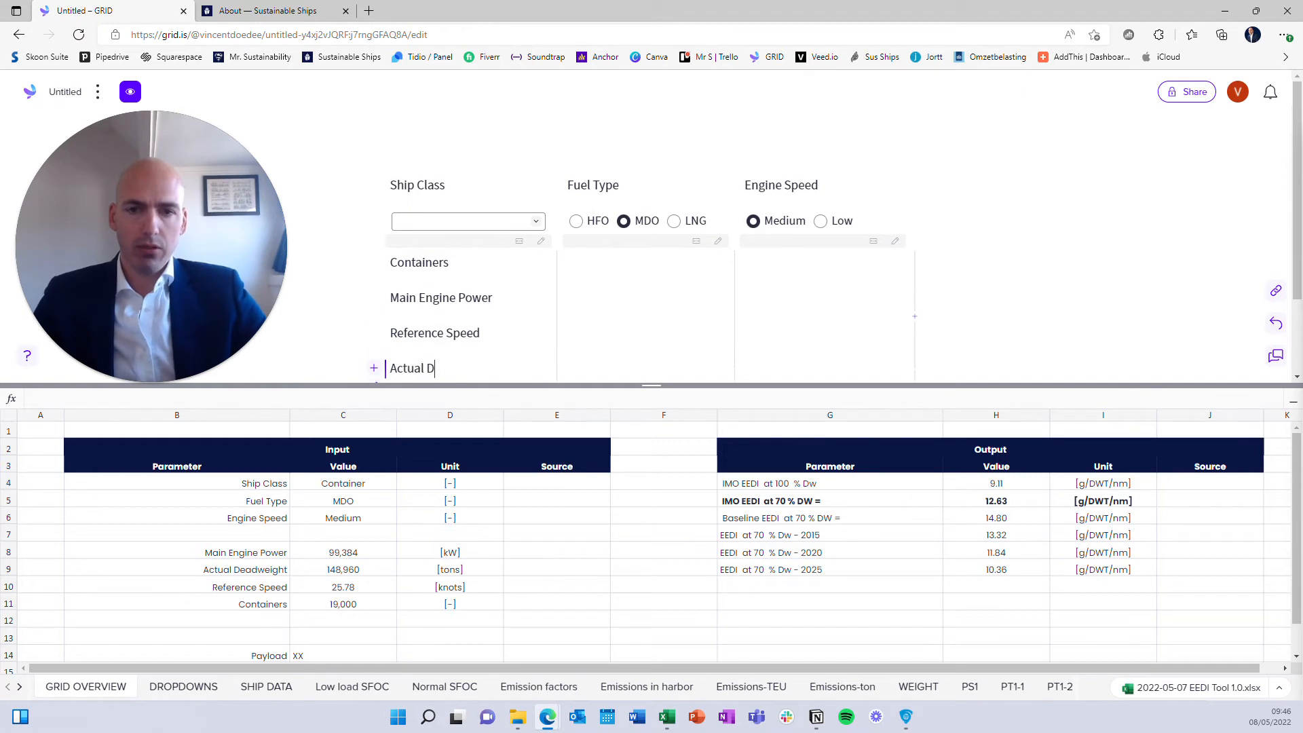
{"action": "type", "text": "eadweight"}
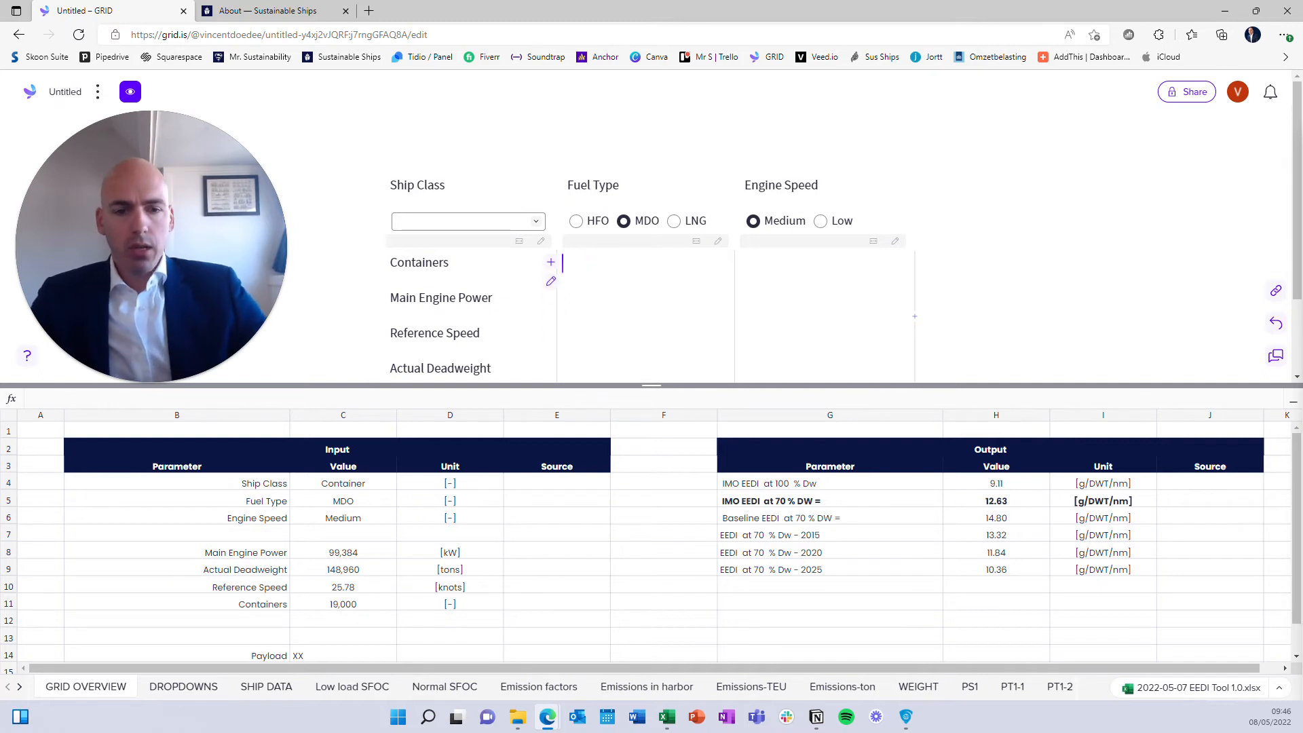
Step: Insert a slider beside Containers in the second column and set its target cell to 'GRID OVERVIEW'!C11
{"action": "type", "text": "slid"}
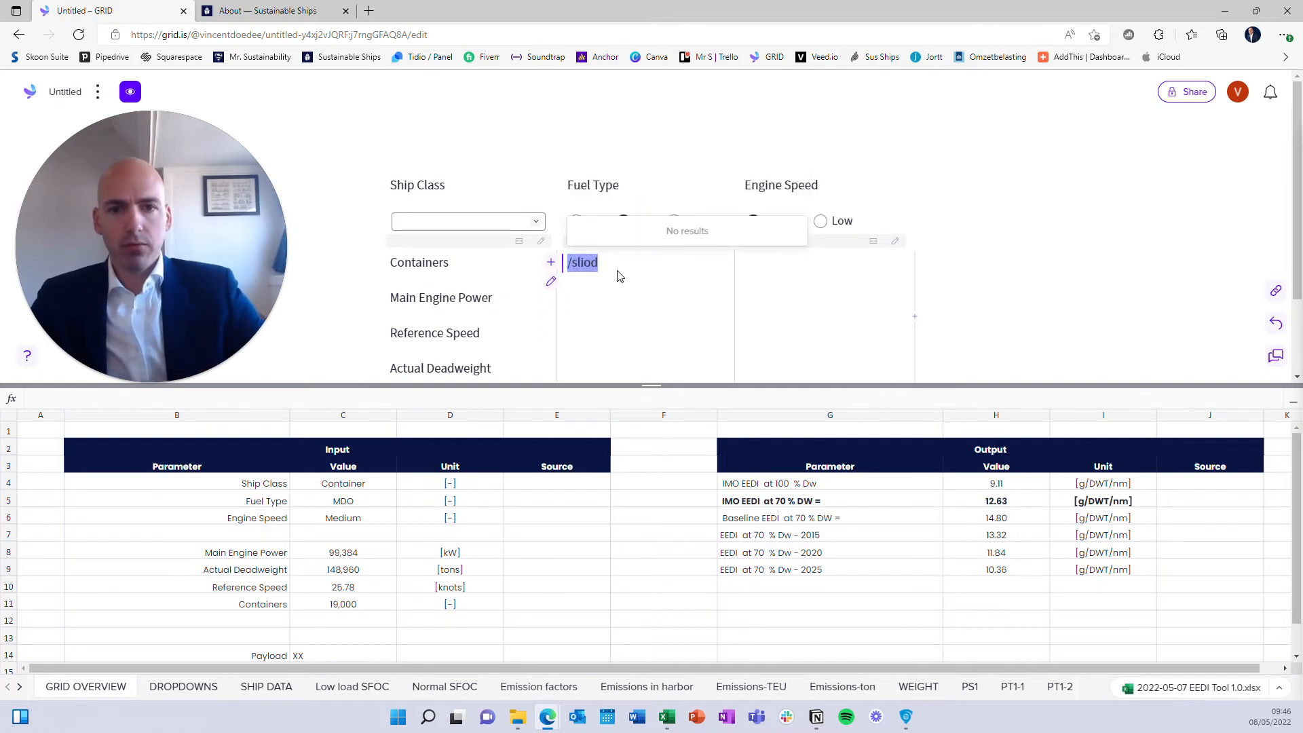
{"action": "left_click", "coordinate": [706, 153]}
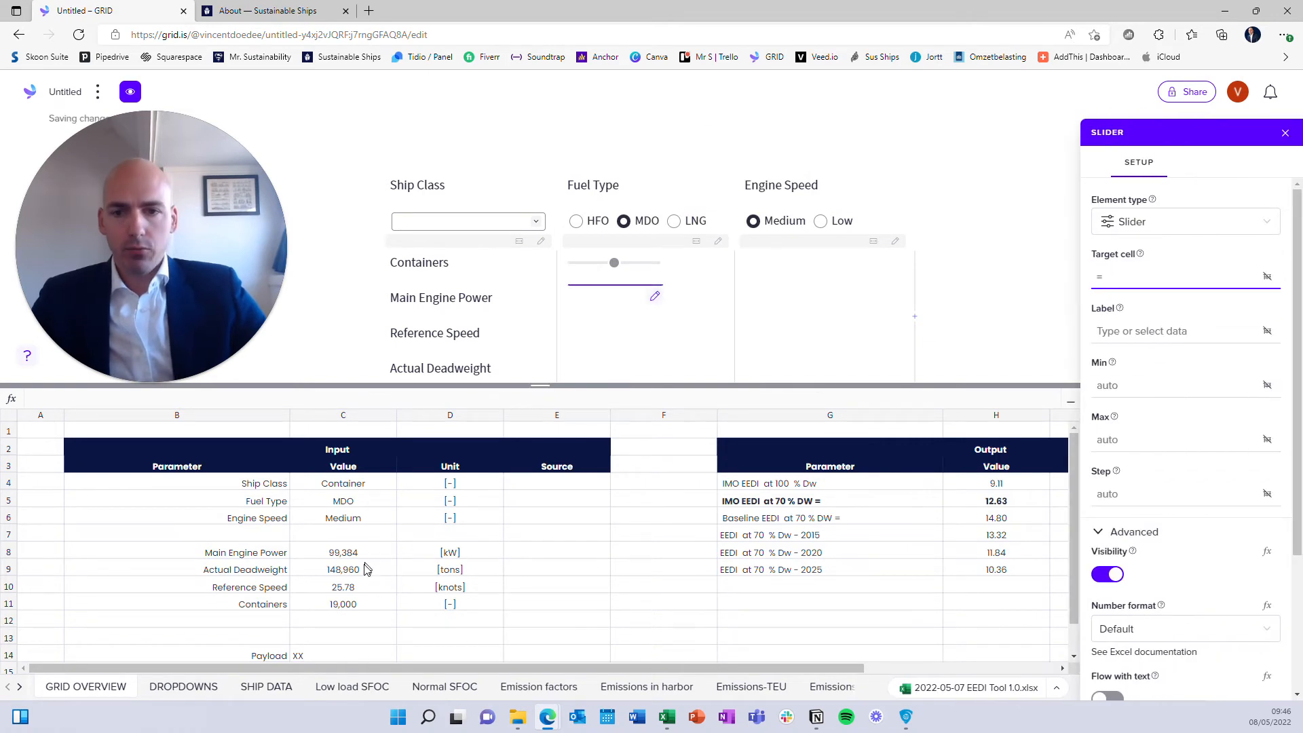
{"action": "left_click", "coordinate": [361, 606]}
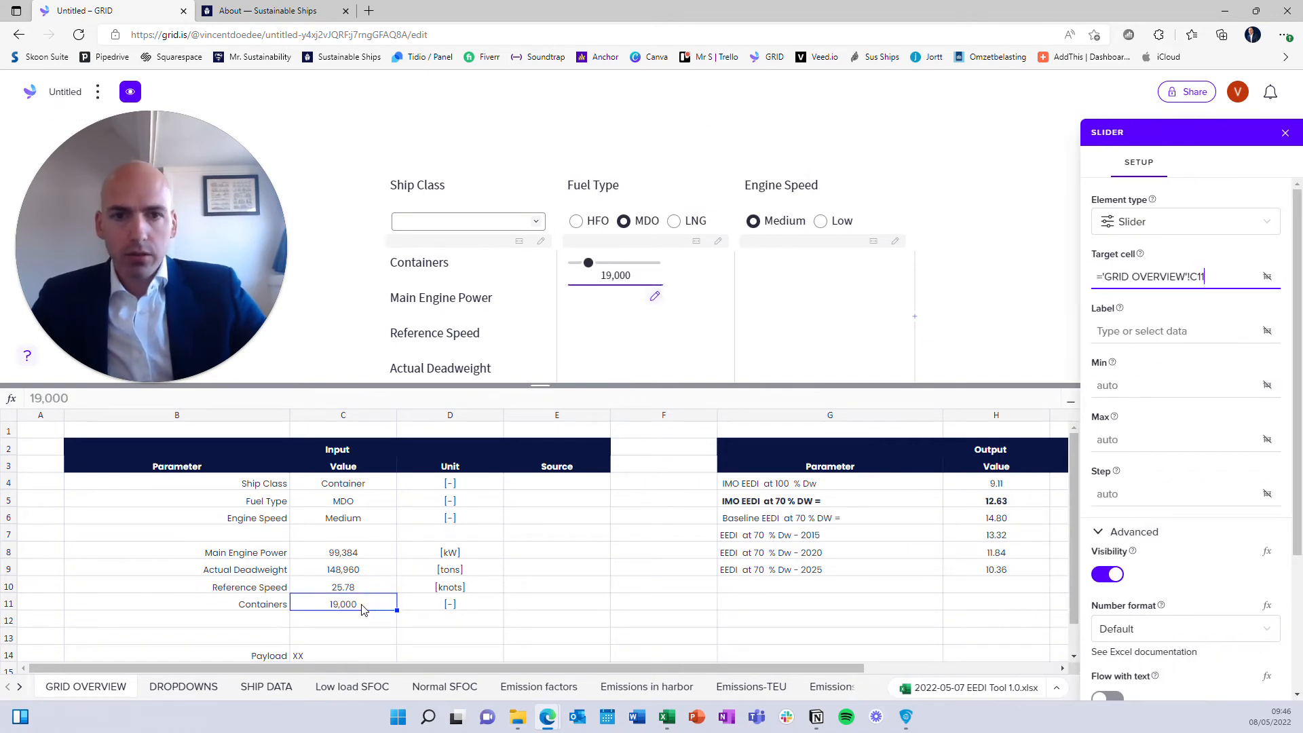
Step: Set the Containers slider's minimum to 0 and maximum to 50000, and hide its displayed value
{"action": "left_click", "coordinate": [1162, 388]}
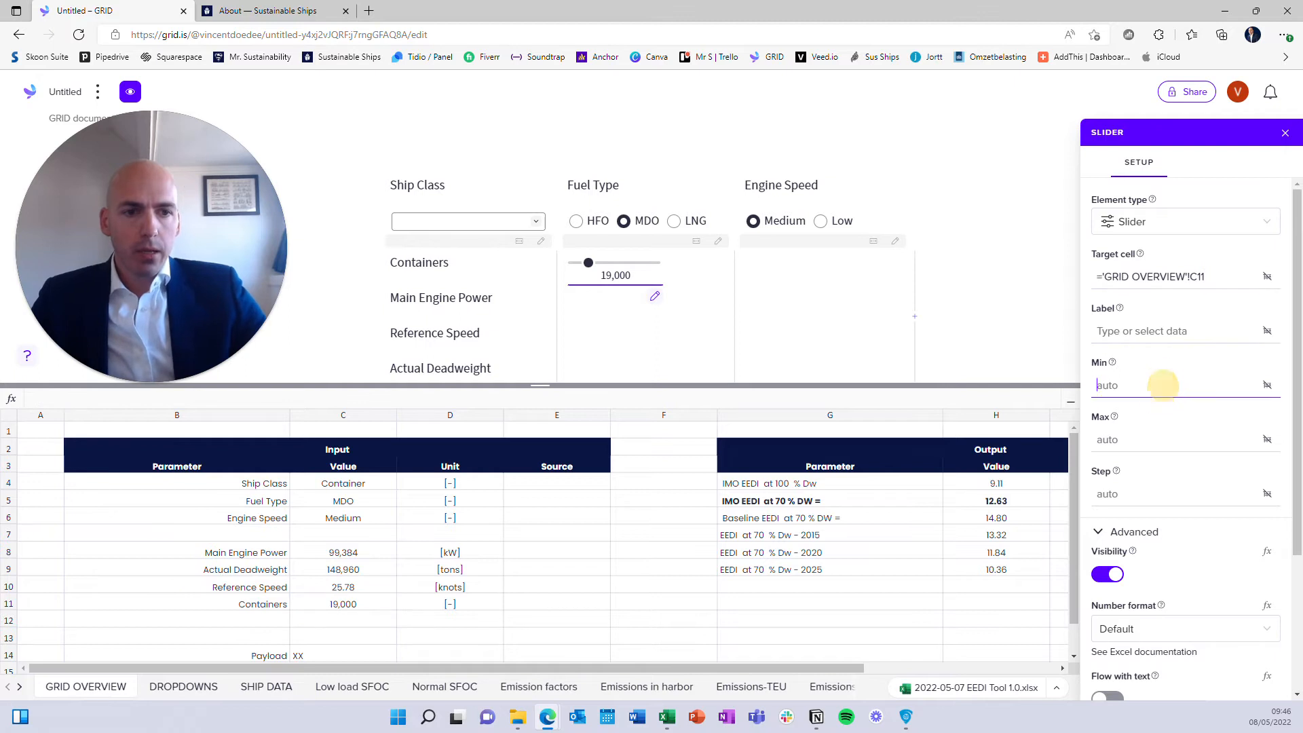
{"action": "type", "text": "0"}
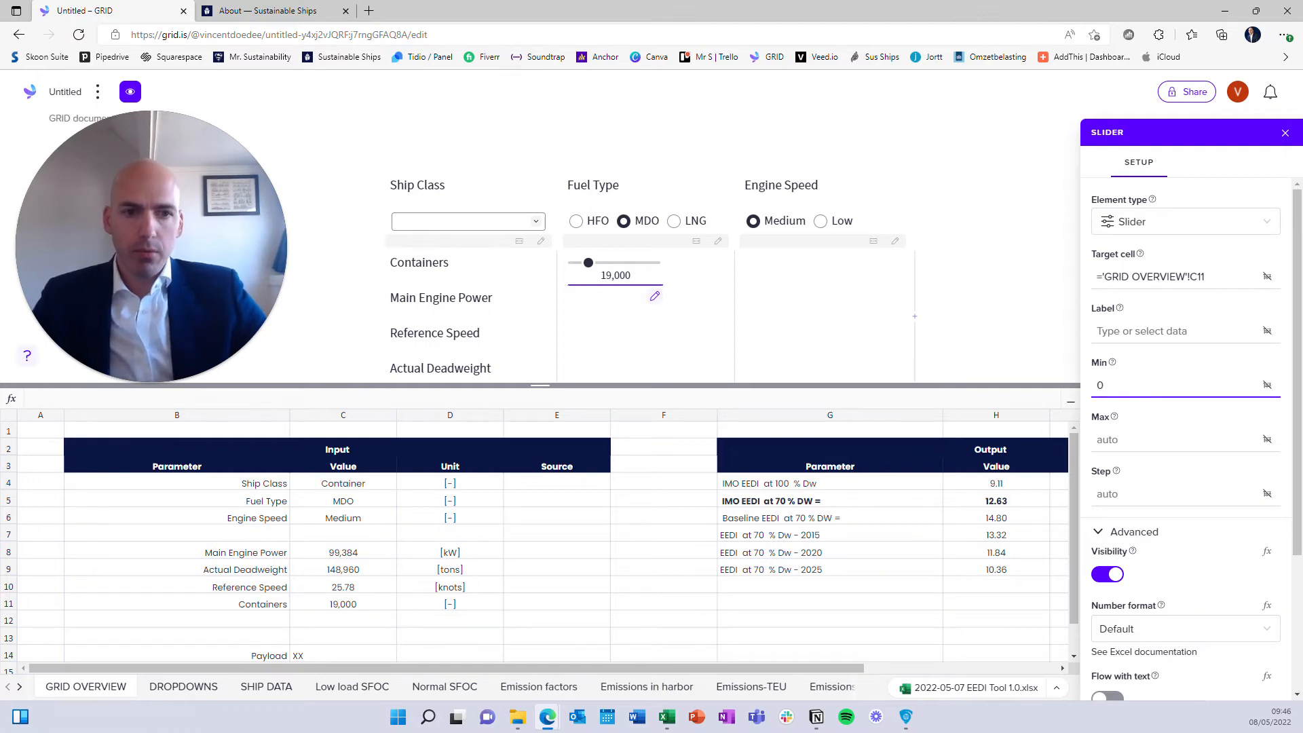
{"action": "left_click", "coordinate": [1161, 438]}
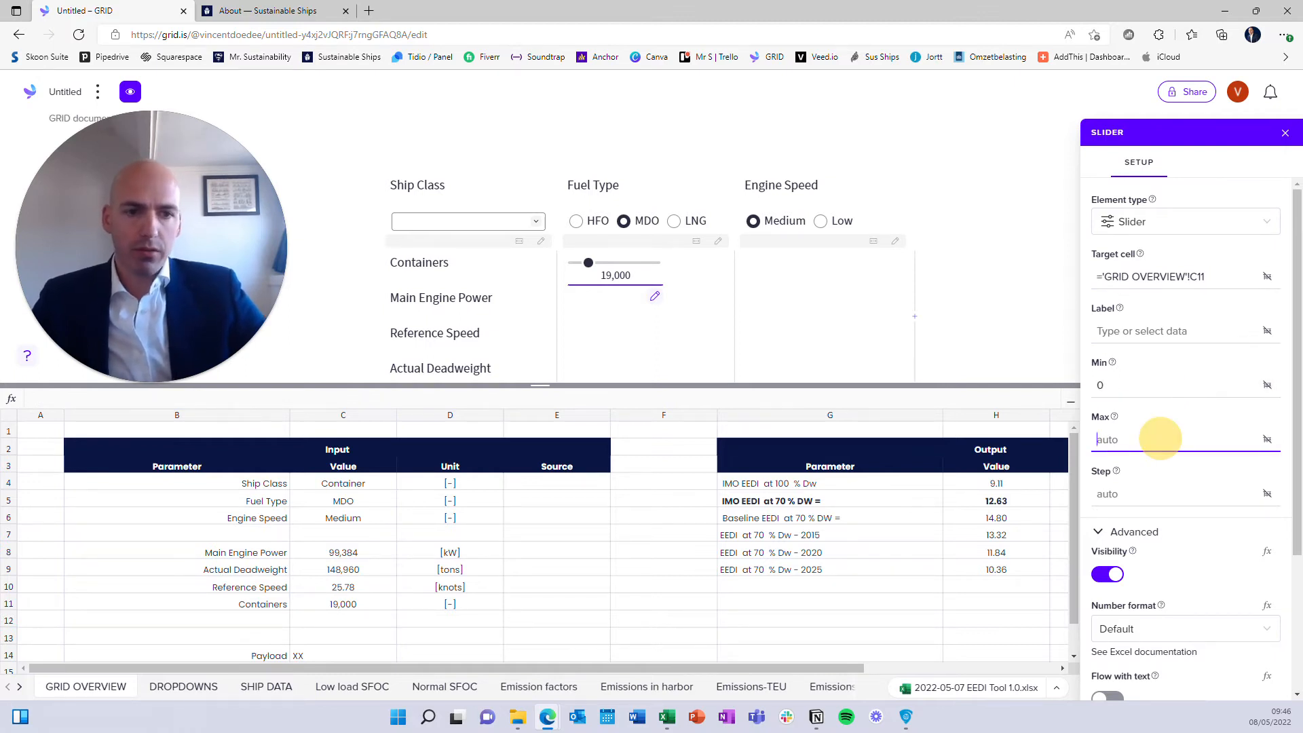
{"action": "type", "text": "50000"}
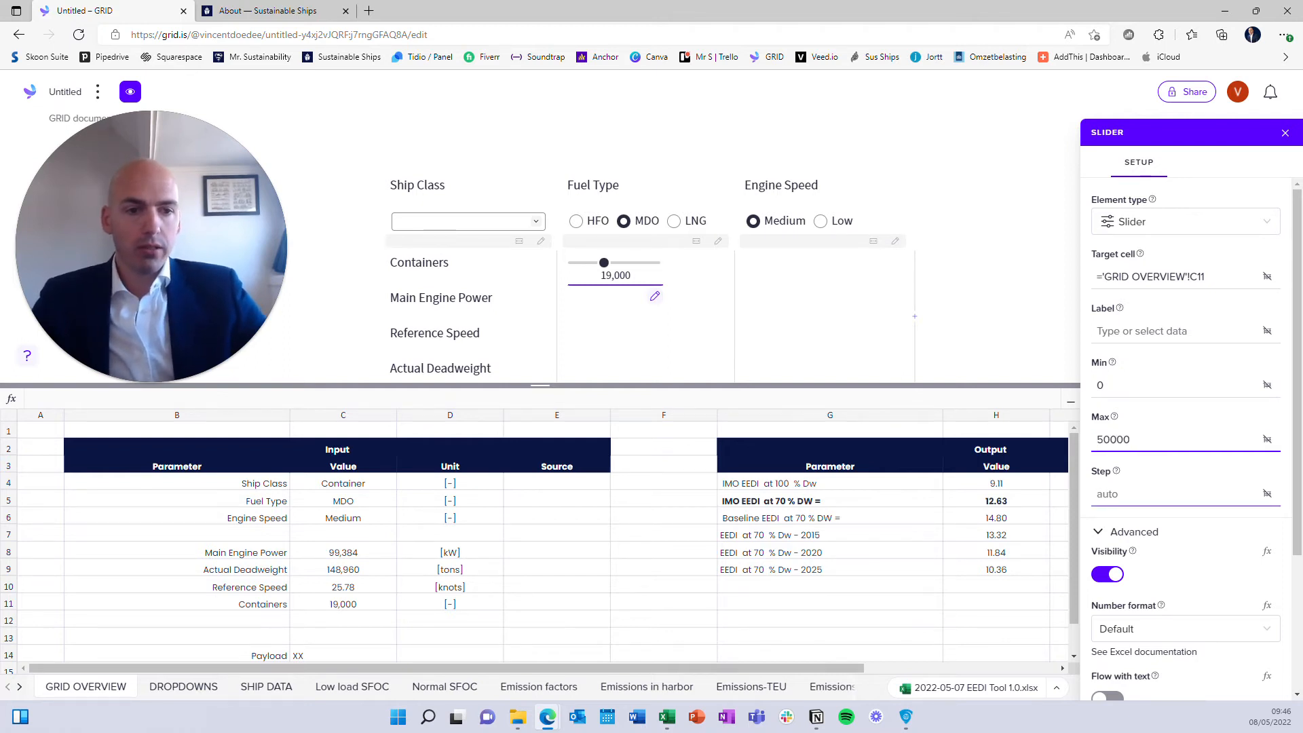
{"action": "scroll", "coordinate": [1204, 500], "scroll_direction": "down", "scroll_amount": 3}
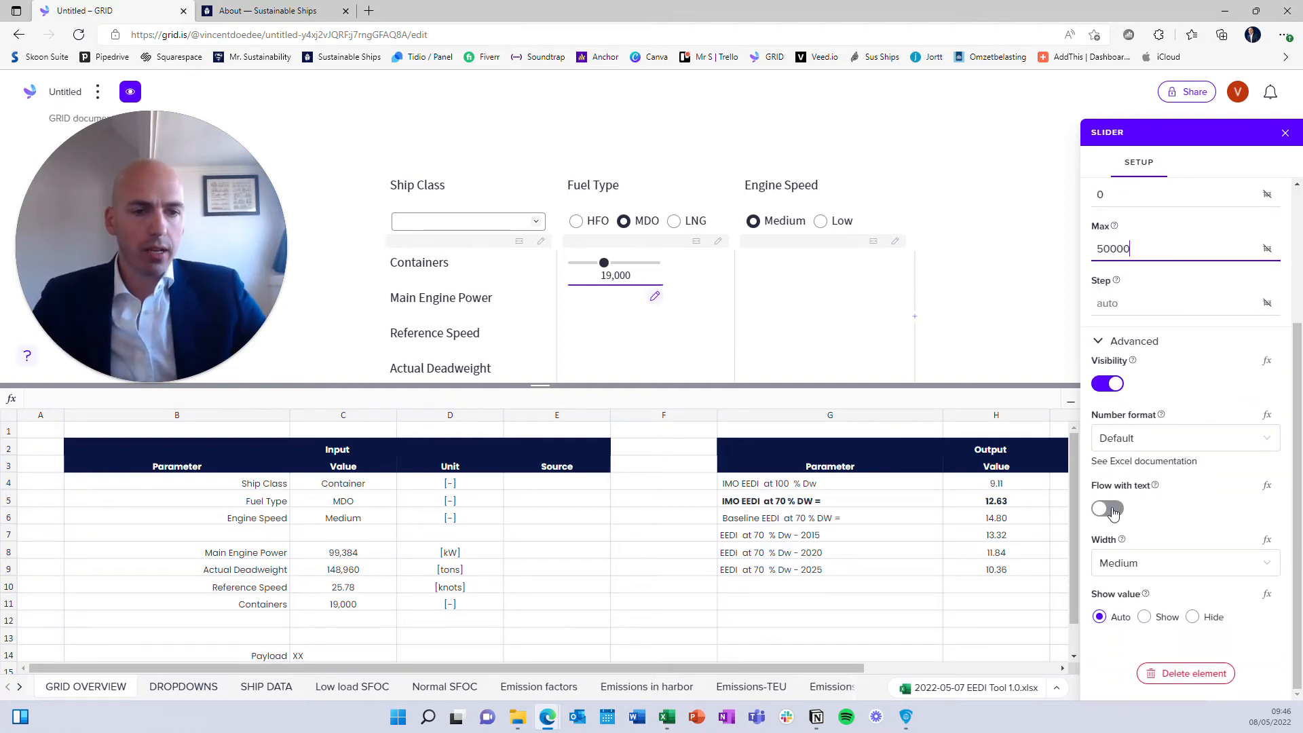
{"action": "left_click", "coordinate": [1207, 624]}
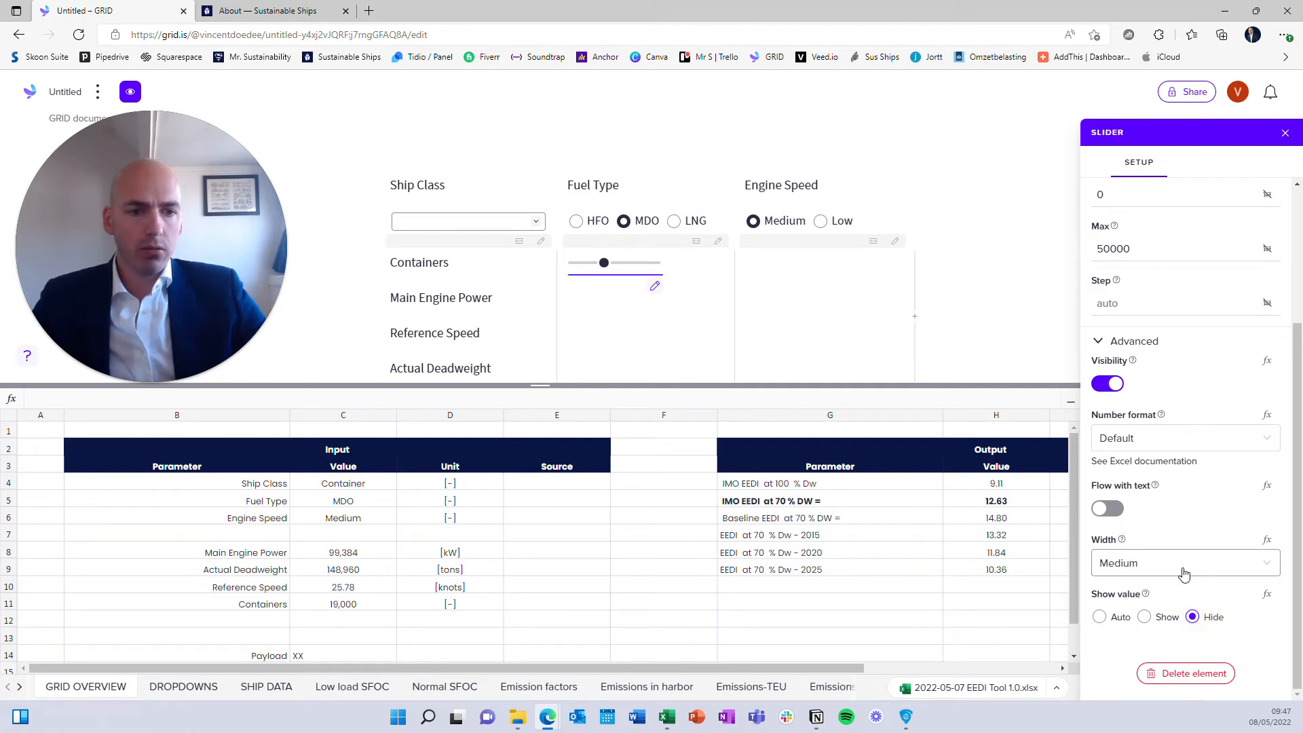
{"action": "left_click", "coordinate": [703, 266]}
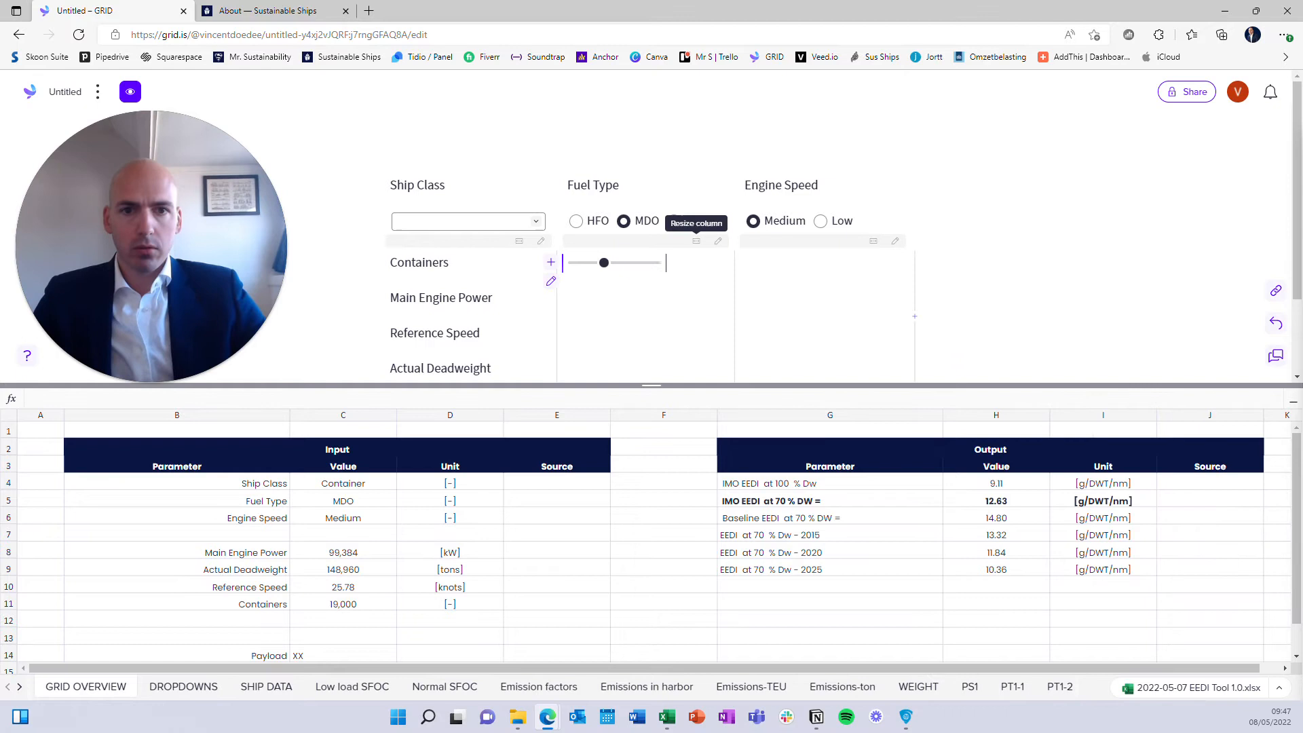
Step: Centre the Containers slider in the second column and add the placeholder lines 1, 2 and 3 below it
{"action": "double_click", "coordinate": [668, 262]}
{"action": "left_click", "coordinate": [619, 240]}
{"action": "left_click", "coordinate": [711, 262]}
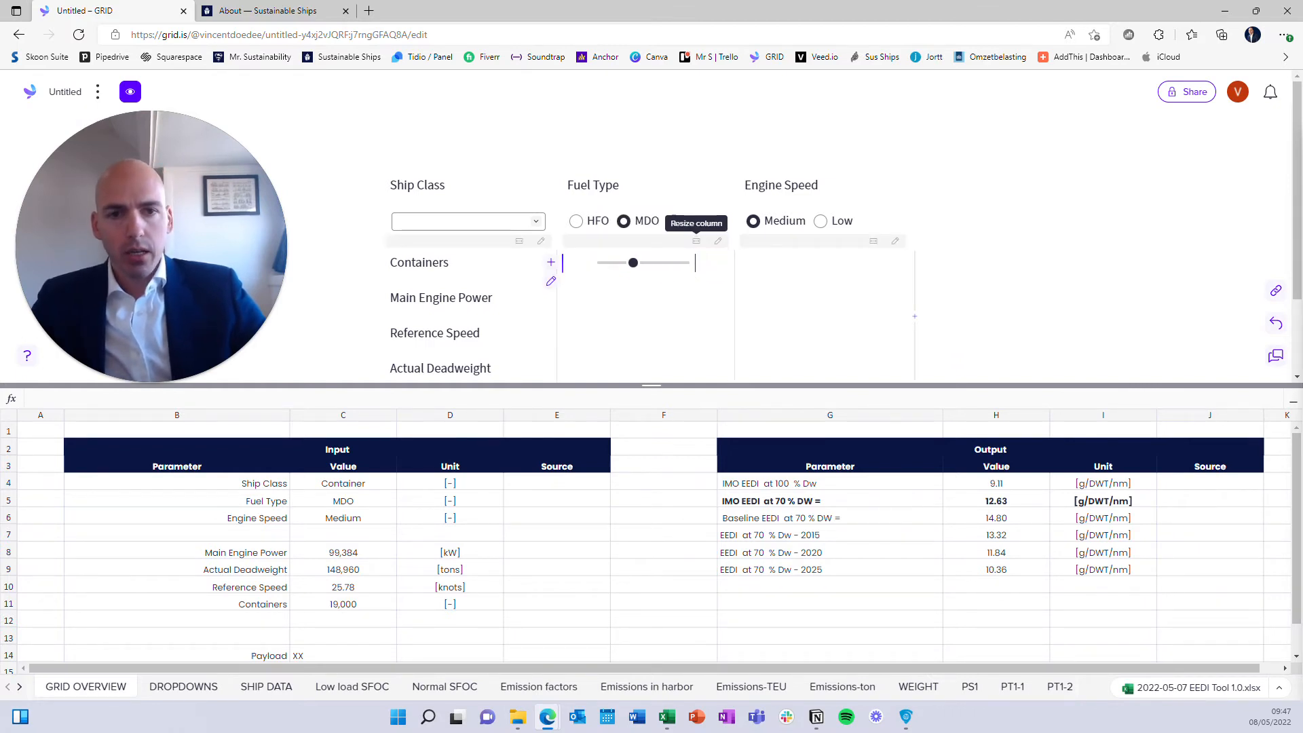
{"action": "key", "text": "Return"}
{"action": "type", "text": "1"}
{"action": "key", "text": "Return"}
{"action": "type", "text": "2"}
{"action": "key", "text": "Return"}
{"action": "type", "text": "3"}
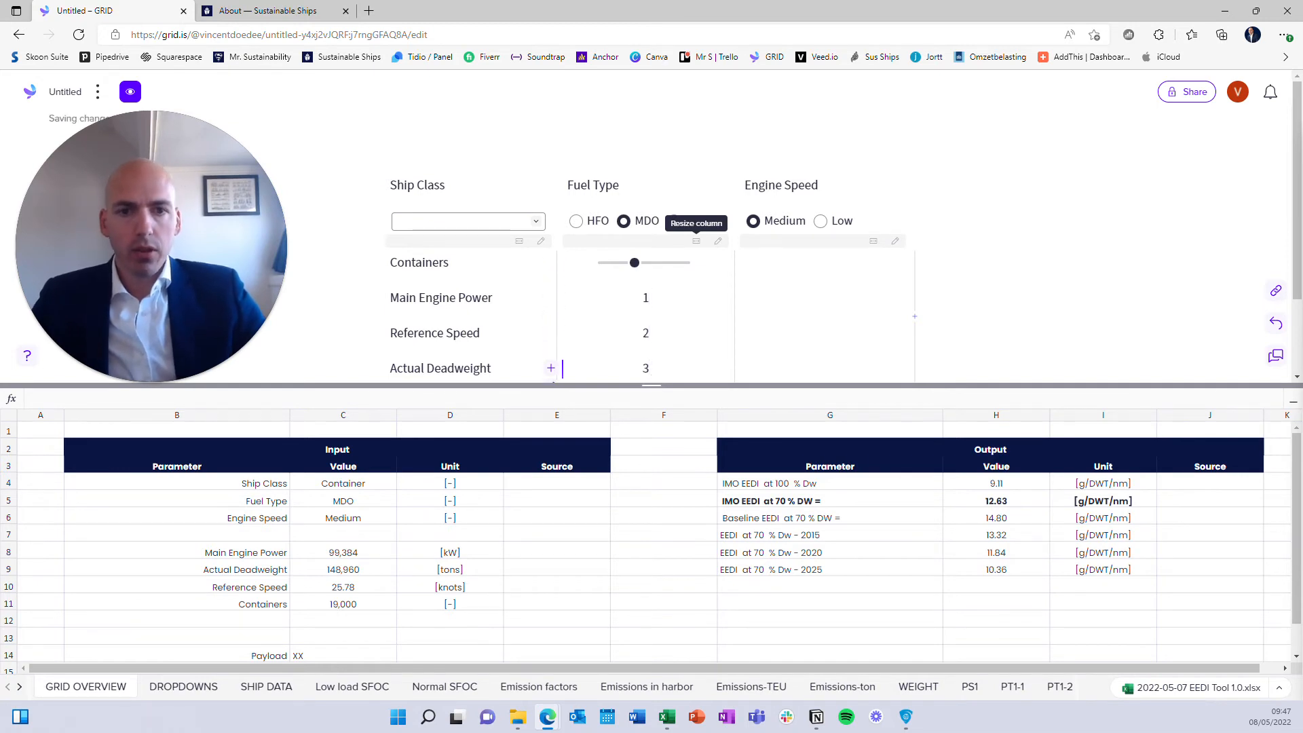
Step: Enter the placeholders 1, 2, 3 and 4 on separate lines in the third column, one beside each input label
{"action": "left_click", "coordinate": [694, 263]}
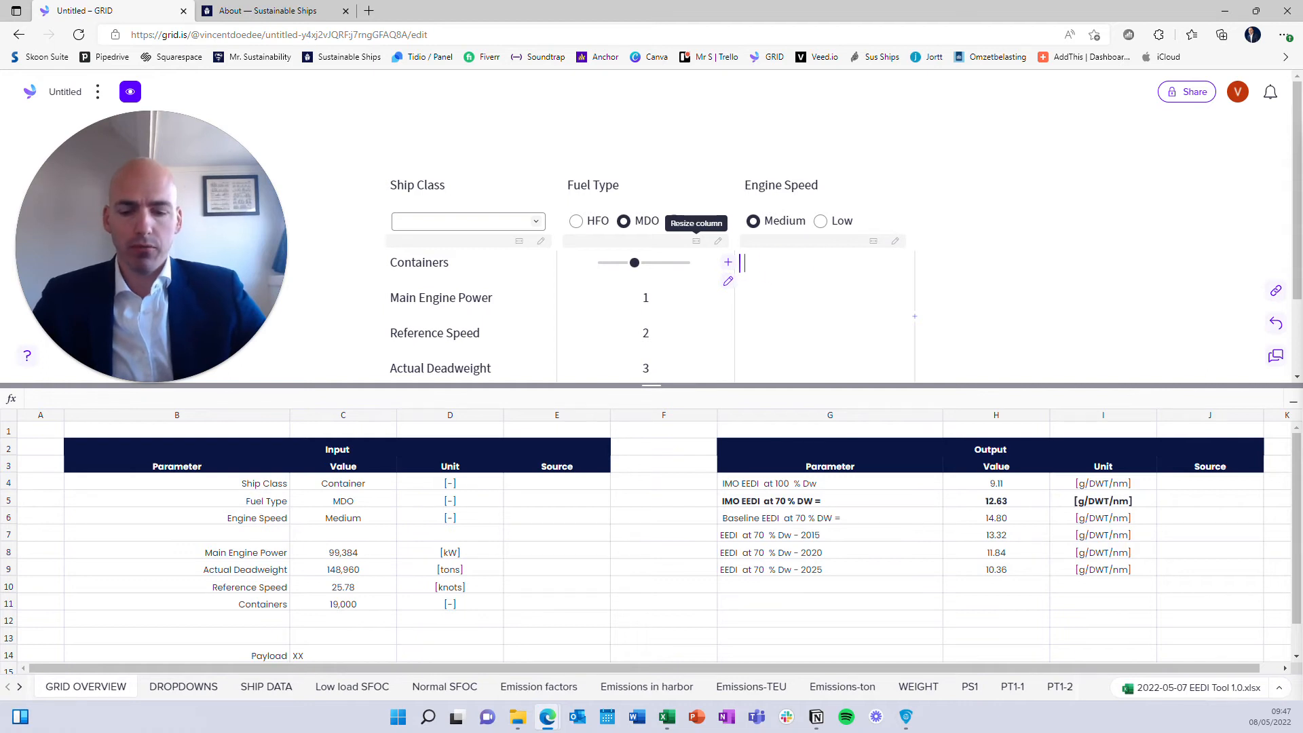
{"action": "key", "text": "Return"}
{"action": "type", "text": "2"}
{"action": "key", "text": "Return"}
{"action": "type", "text": "3"}
{"action": "key", "text": "Return"}
{"action": "type", "text": "4"}
Step: Centre all four placeholder lines in the third column
{"action": "left_click", "coordinate": [784, 265]}
{"action": "left_click_drag", "start_coordinate": [776, 274], "coordinate": [774, 356]}
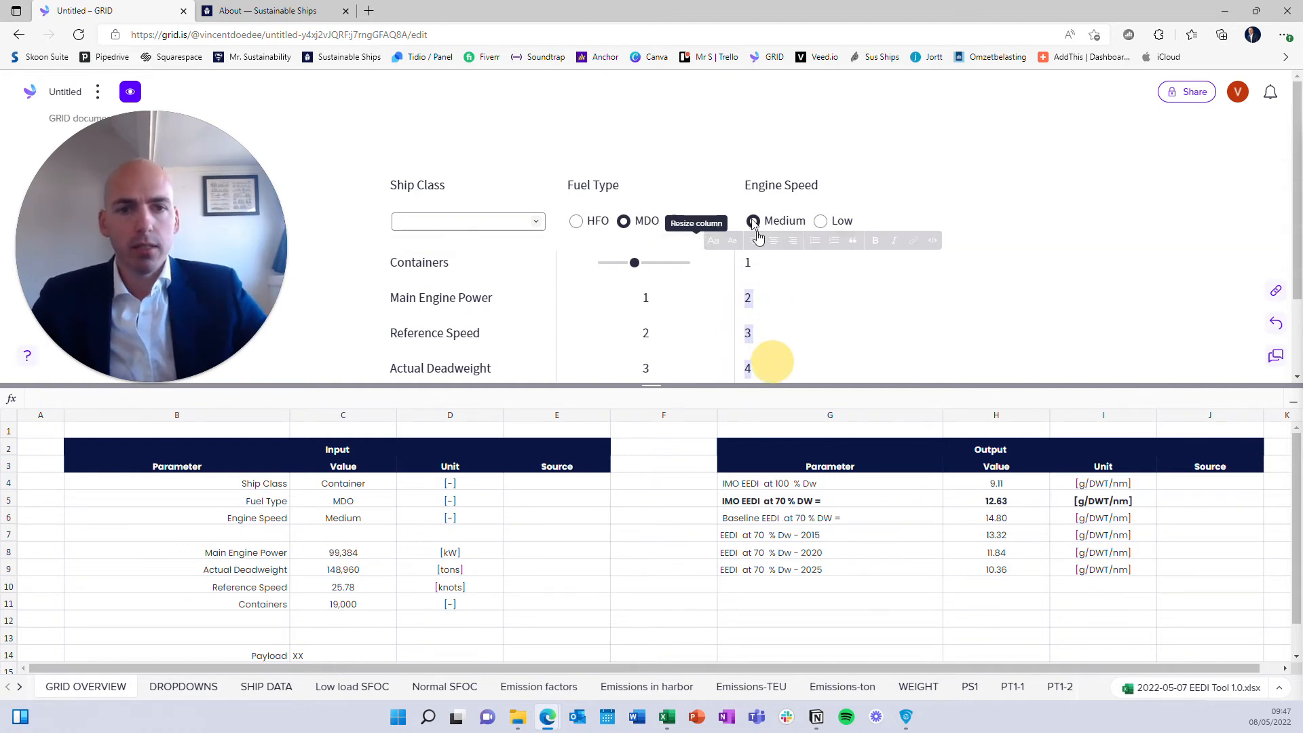
{"action": "left_click_drag", "start_coordinate": [742, 263], "coordinate": [766, 359]}
{"action": "left_click", "coordinate": [774, 239]}
Step: Replace the third-column placeholder 1 with an input field whose target cell is 'GRID OVERVIEW'!C11
{"action": "left_click", "coordinate": [825, 263]}
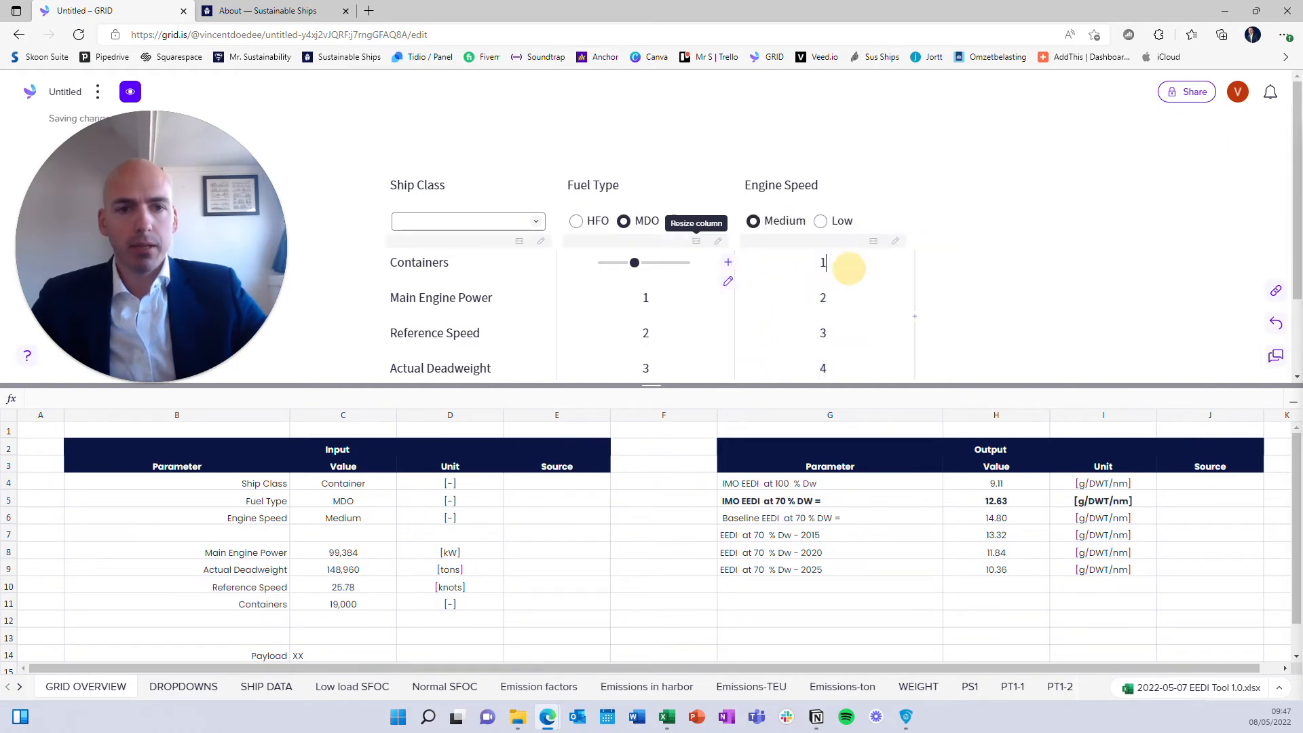
{"action": "key", "text": "BackSpace"}
{"action": "type", "text": "/inp"}
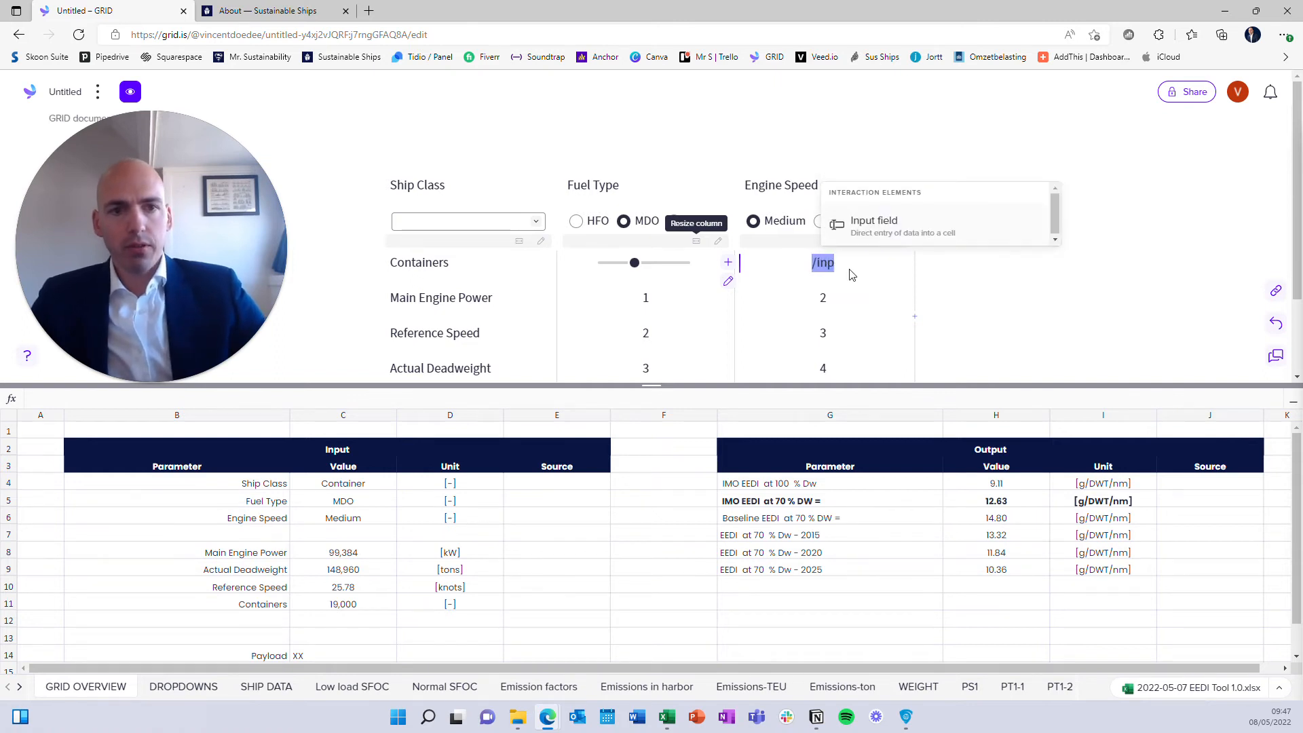
{"action": "left_click", "coordinate": [929, 243]}
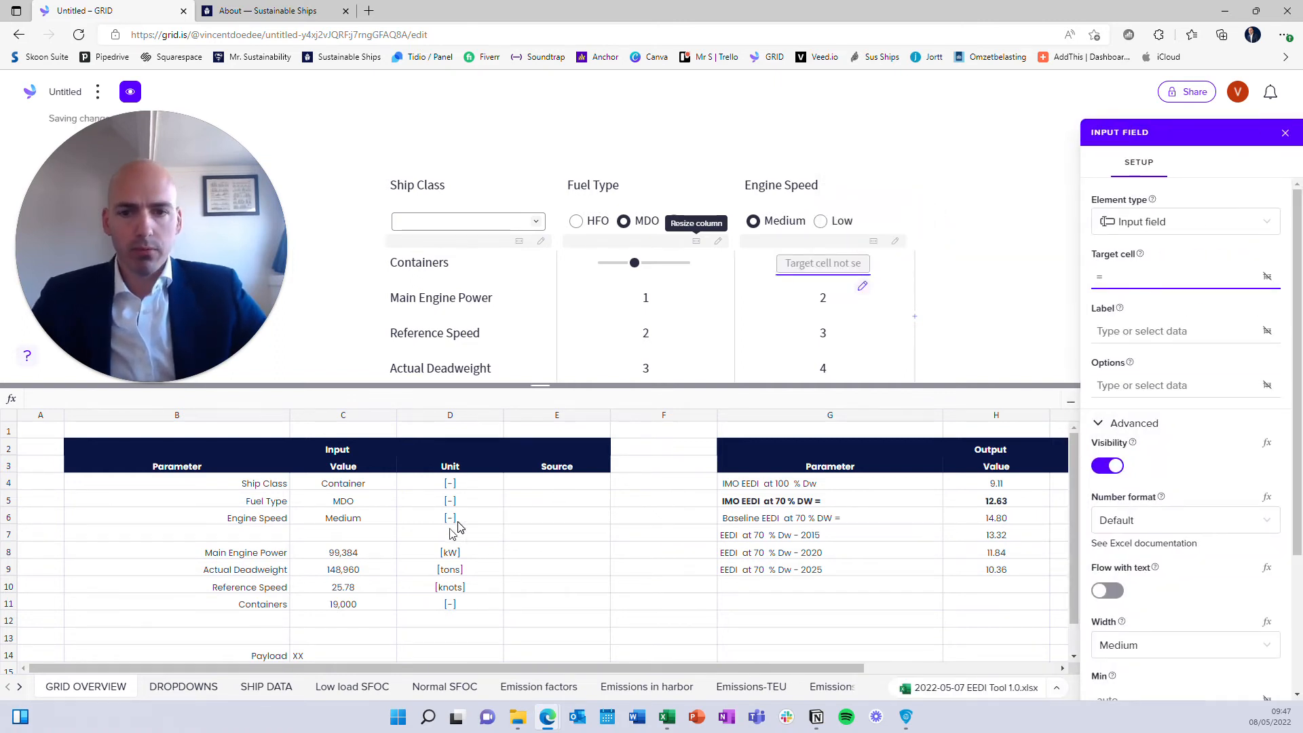
{"action": "left_click", "coordinate": [380, 603]}
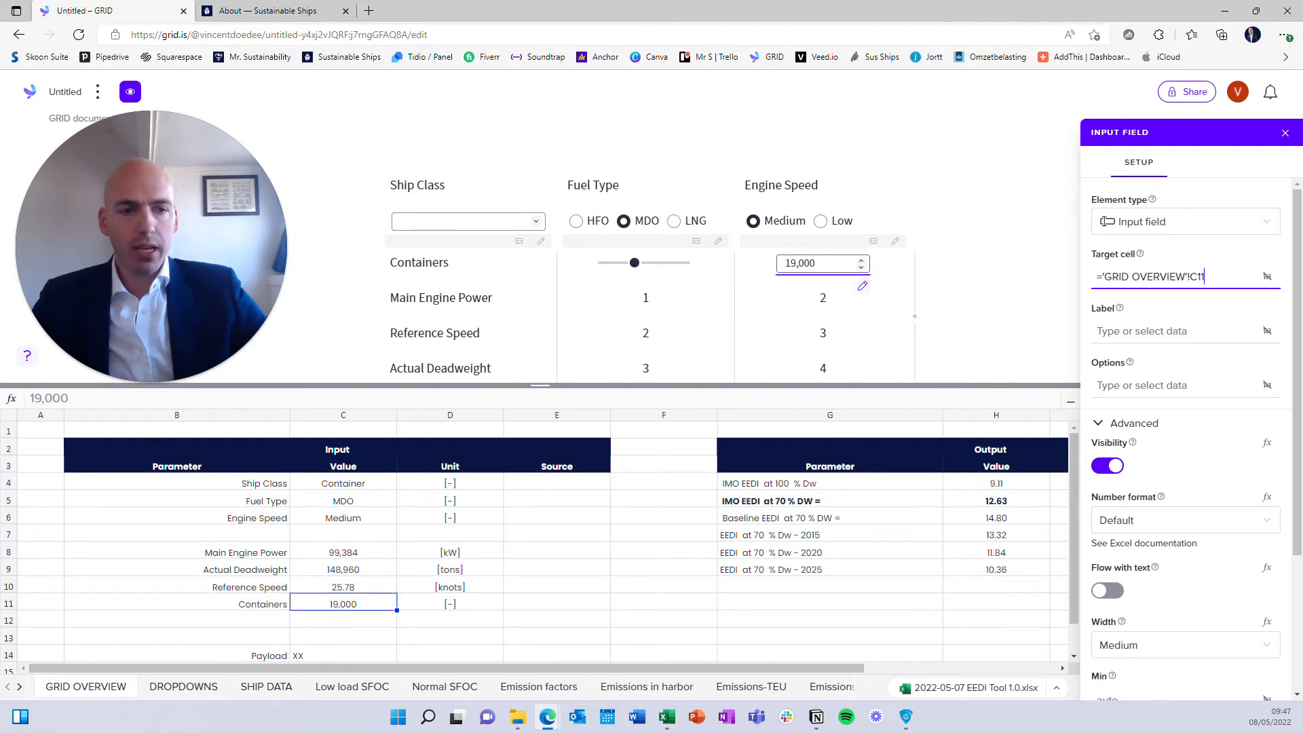
Step: Set the Containers input field's minimum to 0 and close its settings
{"action": "scroll", "coordinate": [1187, 560], "scroll_direction": "down", "scroll_amount": 2}
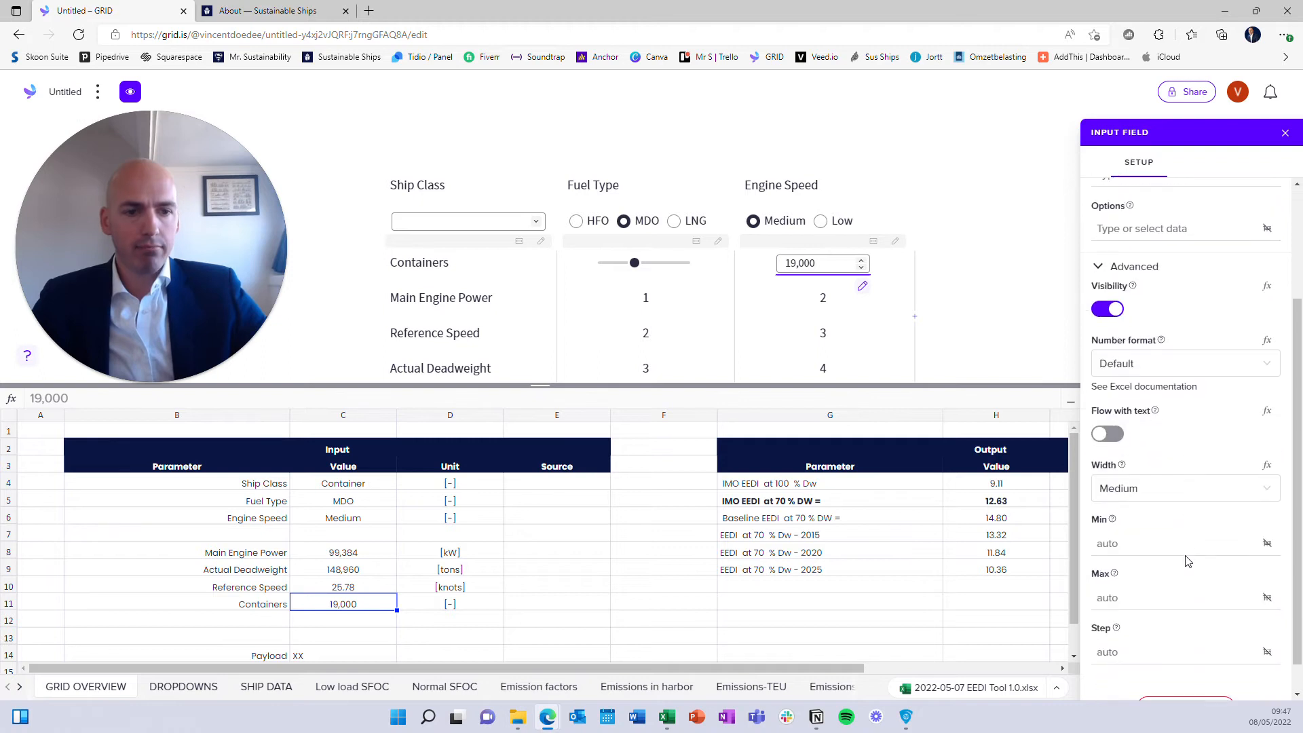
{"action": "scroll", "coordinate": [1186, 560], "scroll_direction": "down", "scroll_amount": 1}
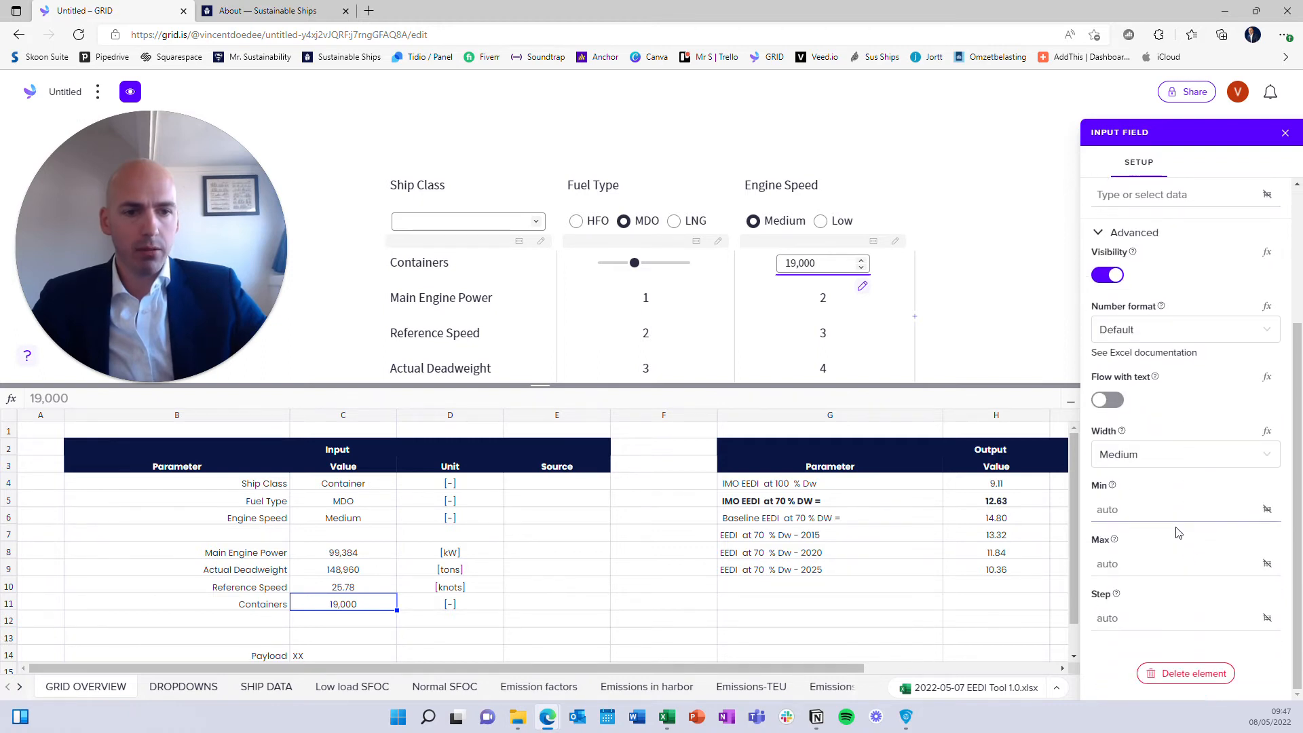
{"action": "left_click", "coordinate": [1178, 510]}
{"action": "type", "text": "0"}
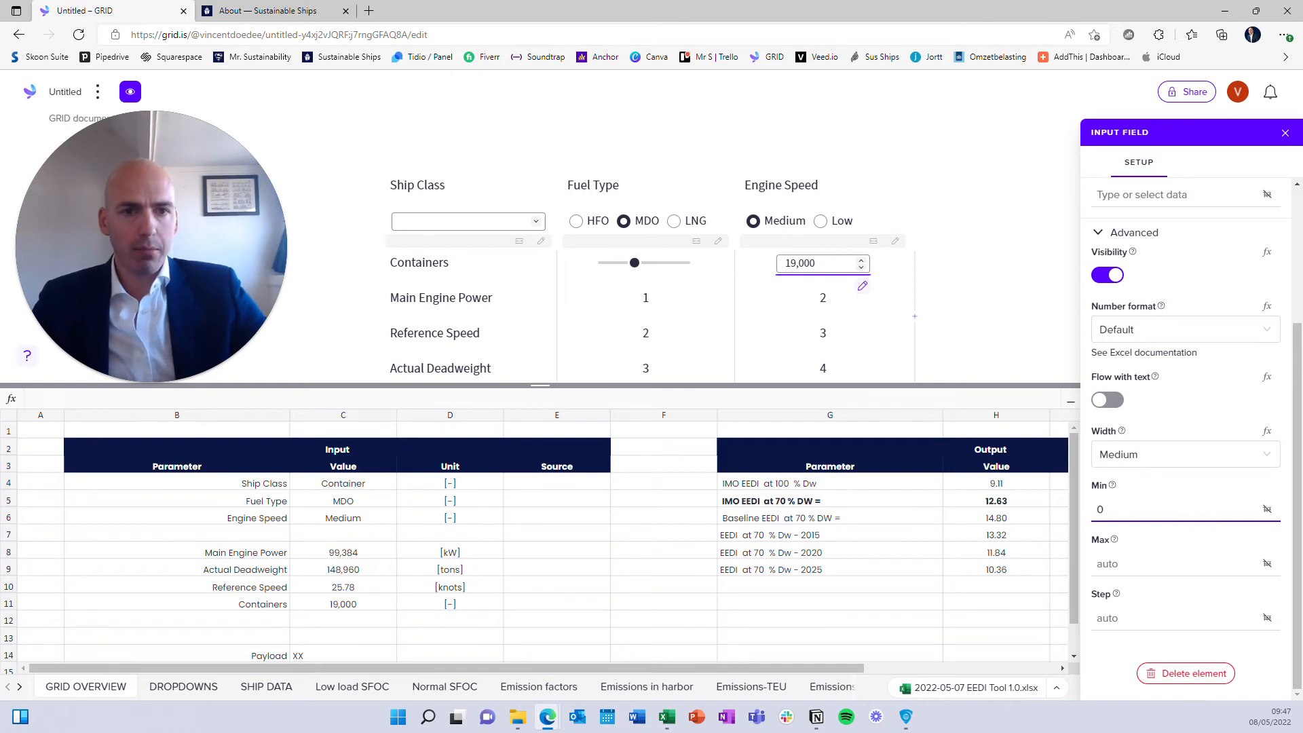
{"action": "left_click", "coordinate": [887, 257]}
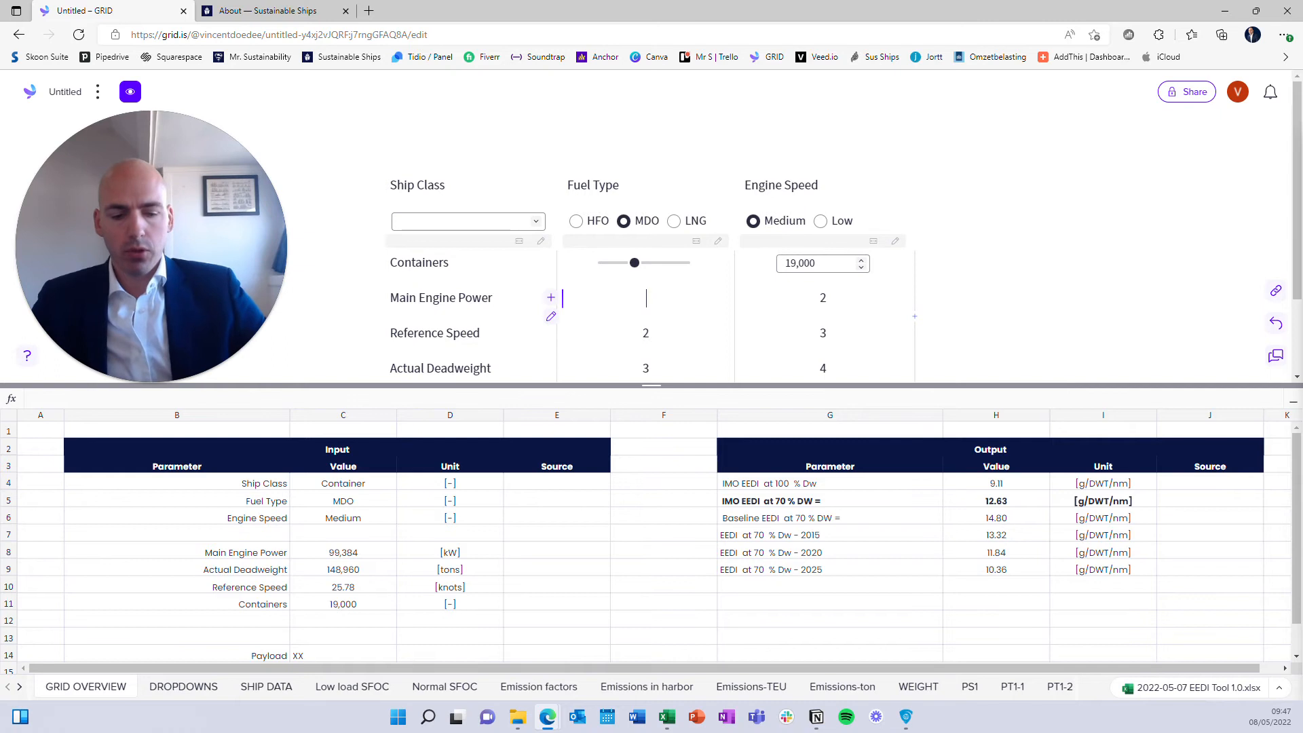
Step: Replace the second-column placeholders beside Main Engine Power, Reference Speed and Actual Deadweight with sliders
{"action": "type", "text": "/"}
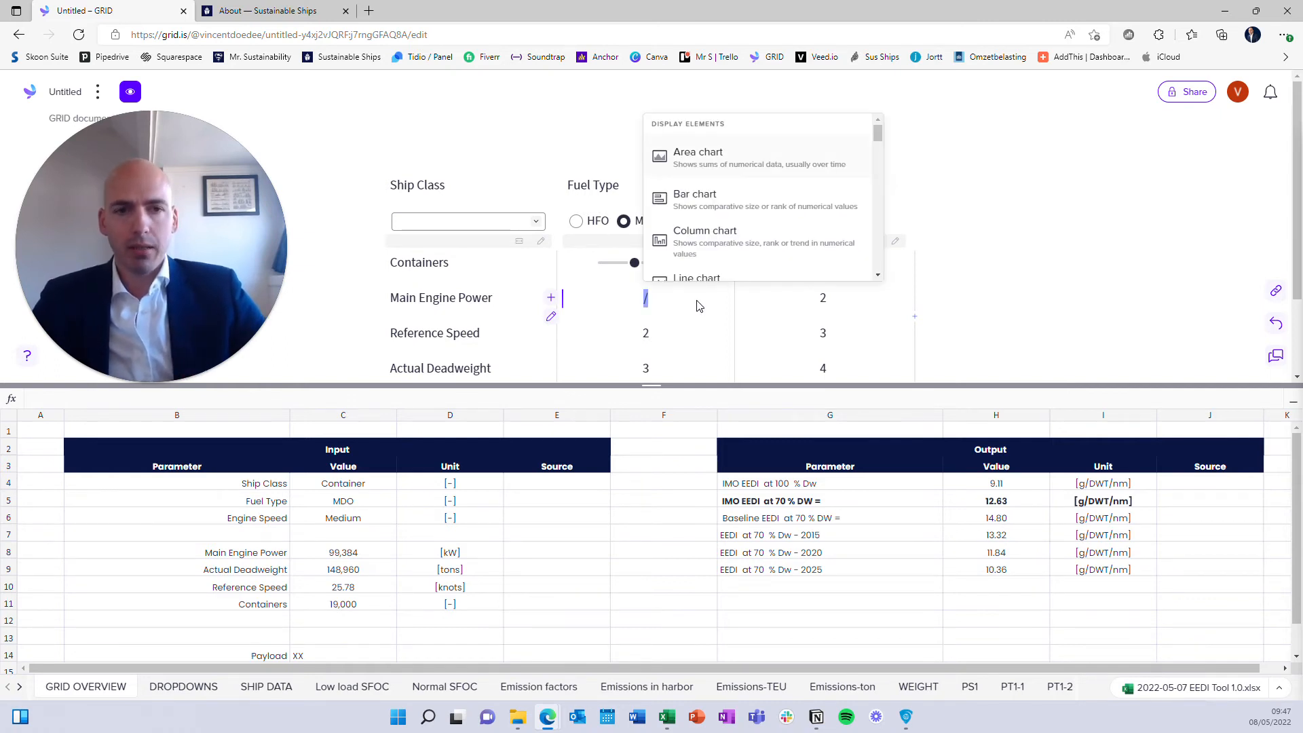
{"action": "type", "text": "slid"}
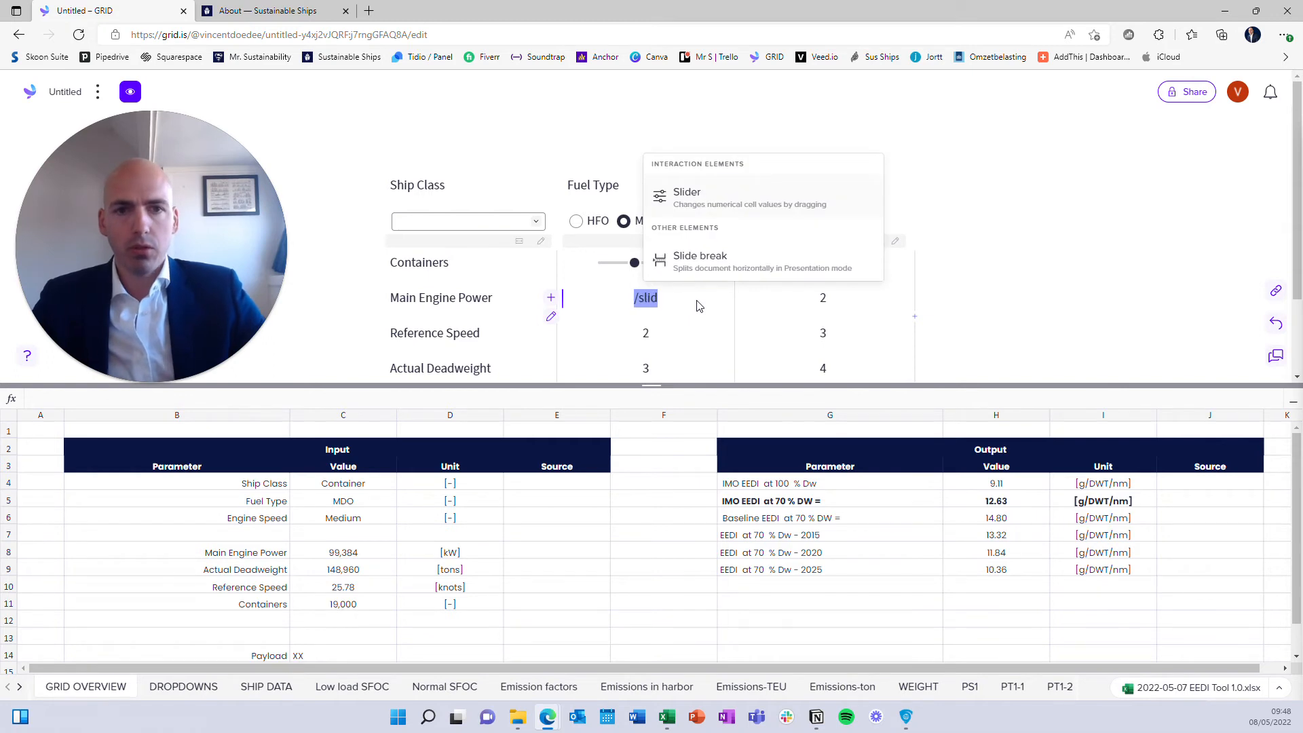
{"action": "left_click", "coordinate": [765, 197]}
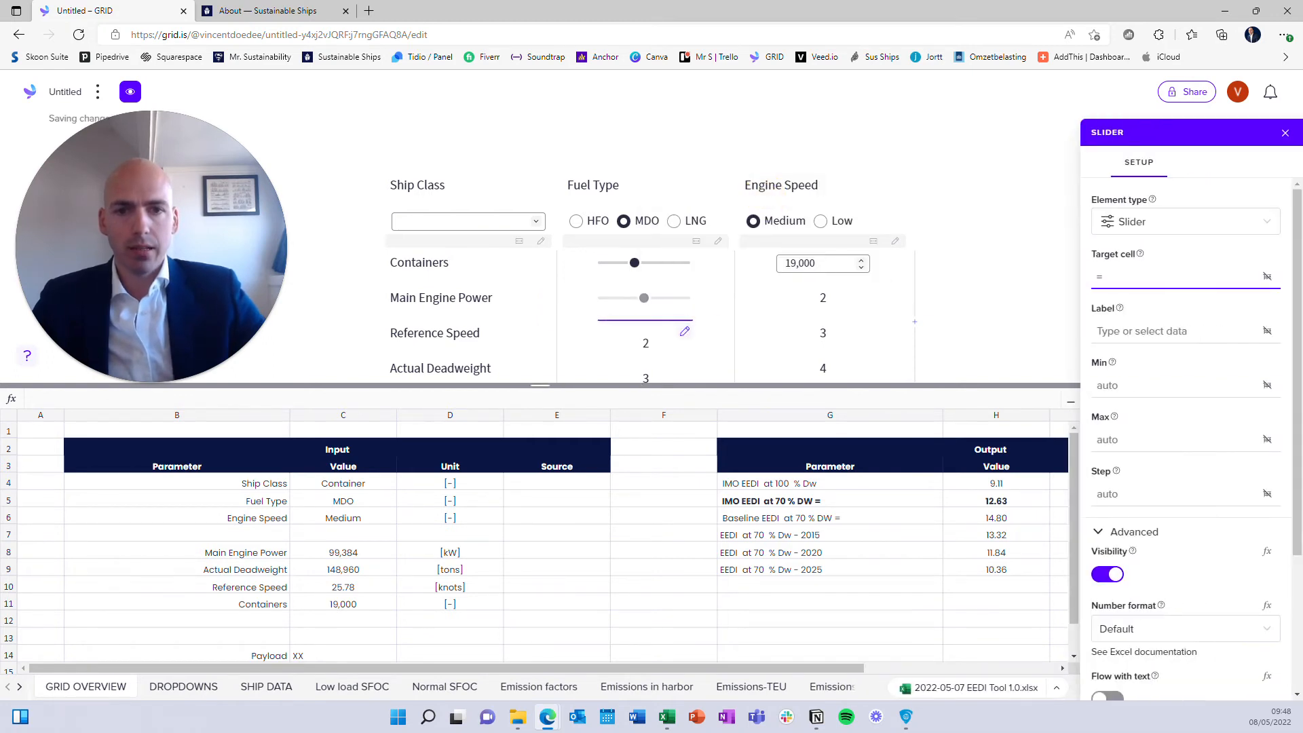
{"action": "left_click", "coordinate": [660, 294]}
{"action": "key", "text": "BackSpace"}
{"action": "type", "text": "/sli"}
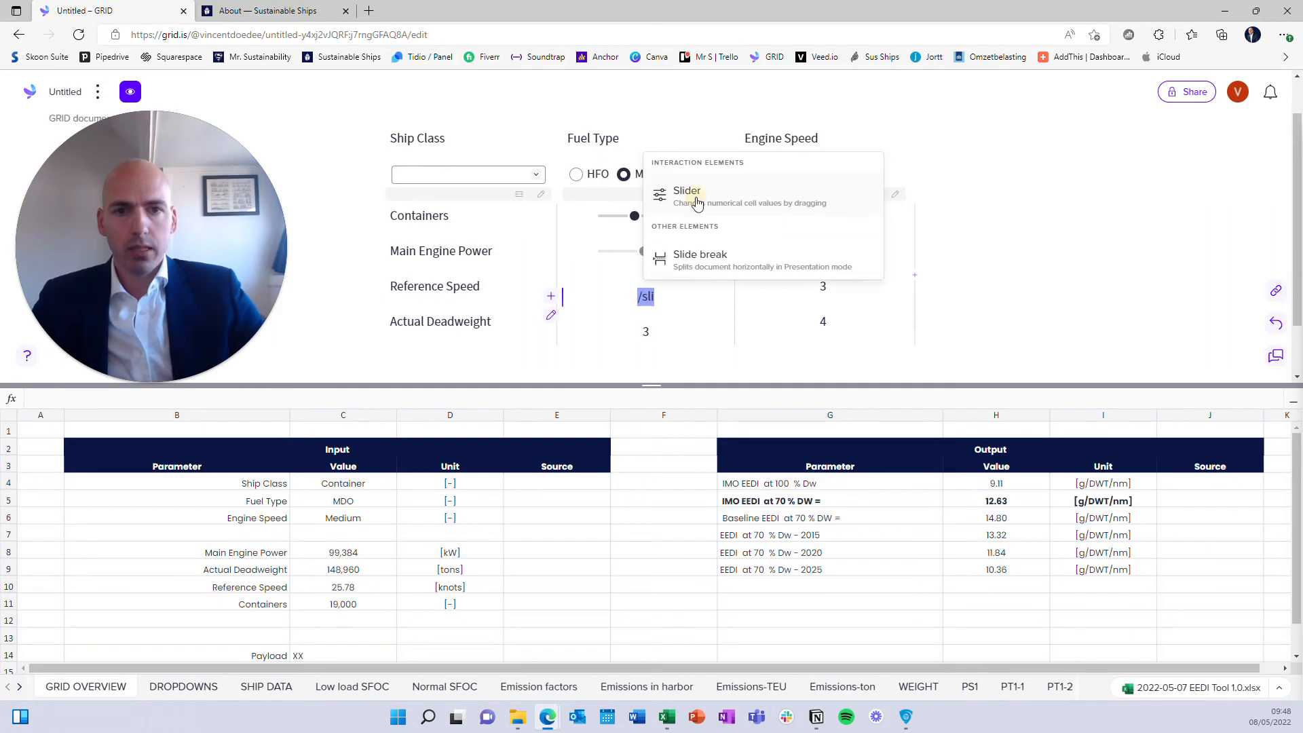
{"action": "left_click", "coordinate": [686, 195]}
{"action": "left_click", "coordinate": [663, 343]}
{"action": "key", "text": "BackSpace"}
{"action": "type", "text": "/s"}
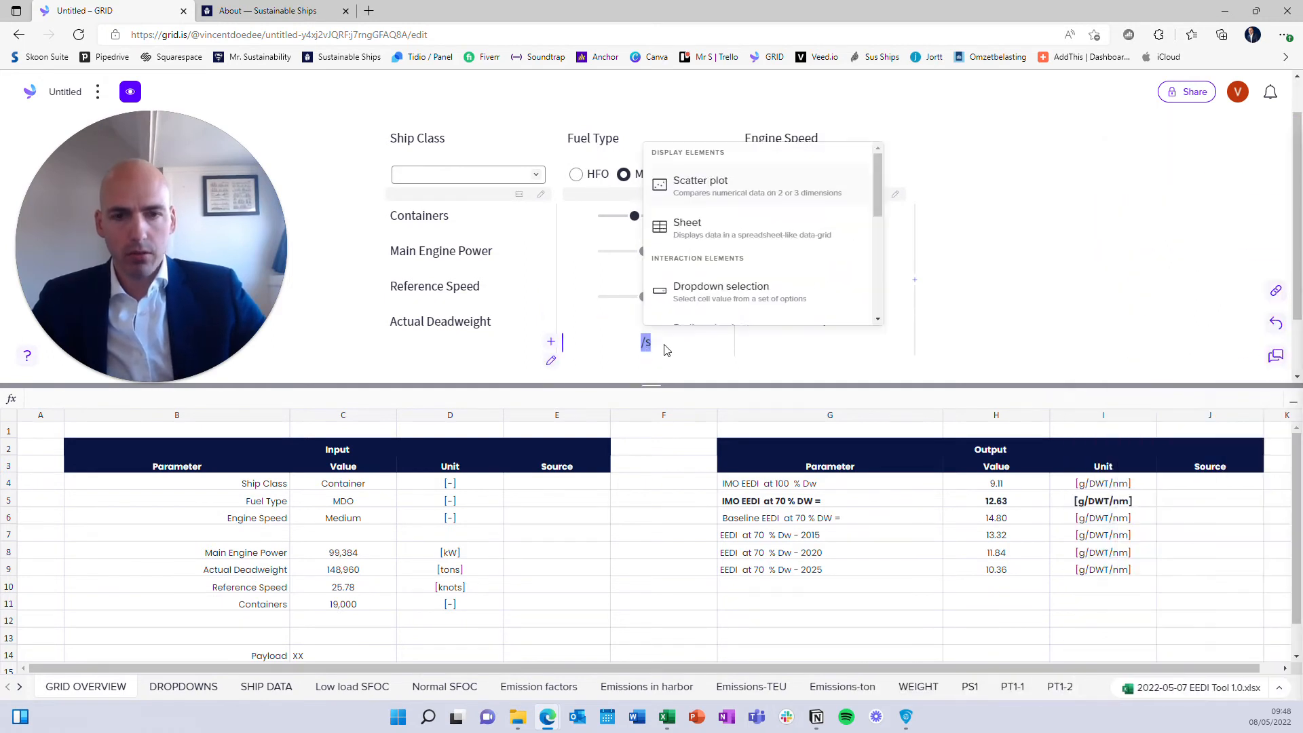
{"action": "type", "text": "li"}
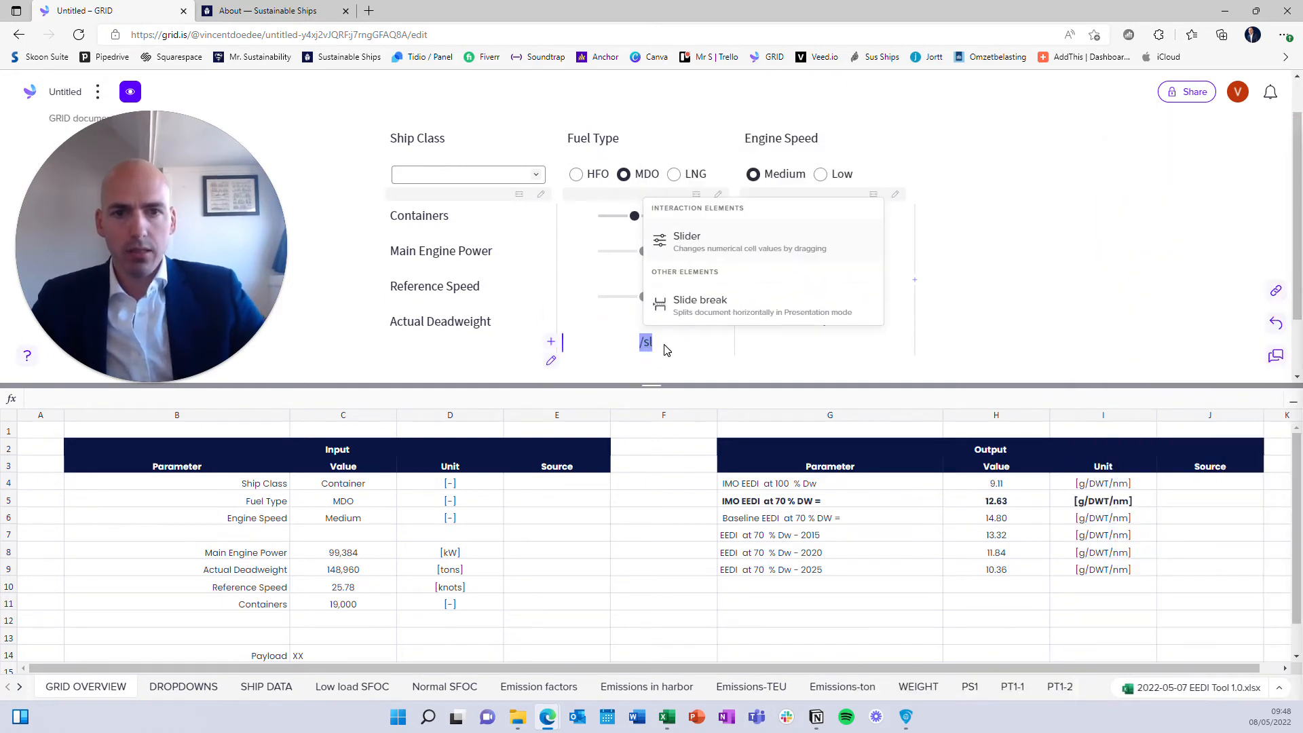
{"action": "left_click", "coordinate": [728, 243]}
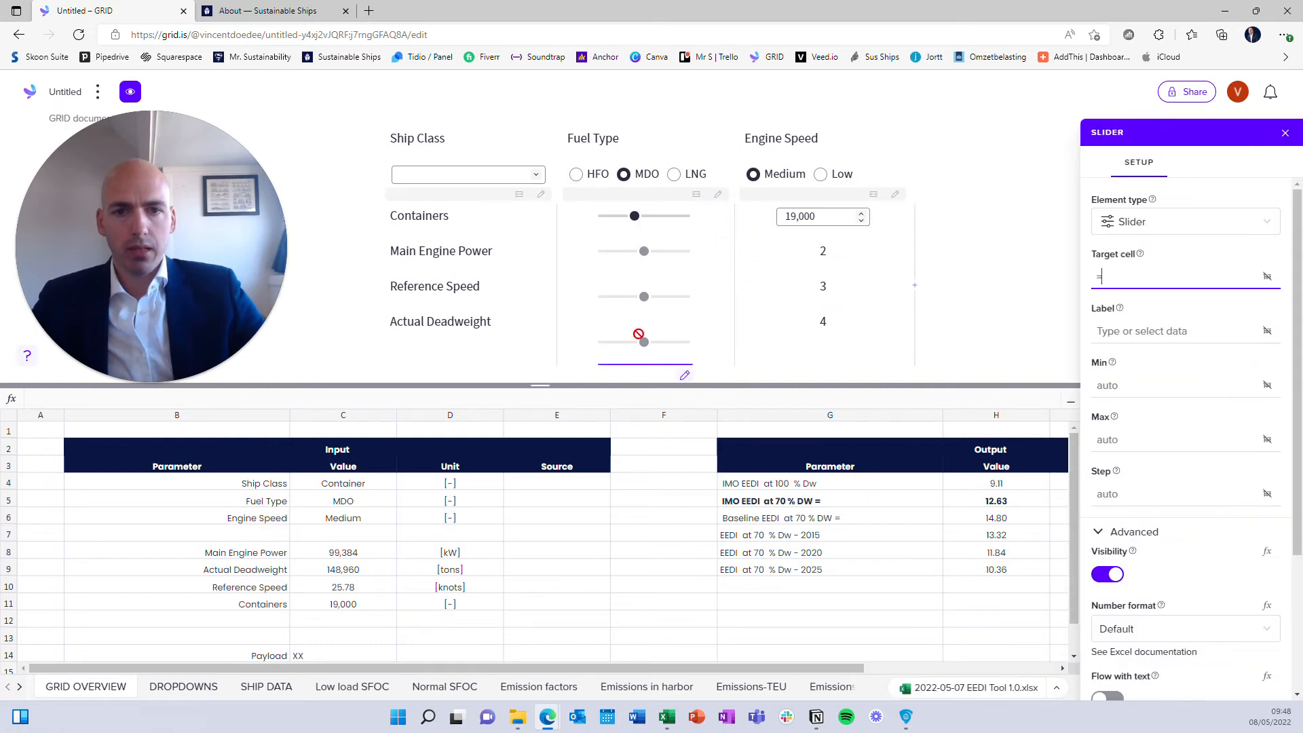
Step: Hide the displayed value of the Main Engine Power, Reference Speed and Actual Deadweight sliders
{"action": "left_click", "coordinate": [643, 251]}
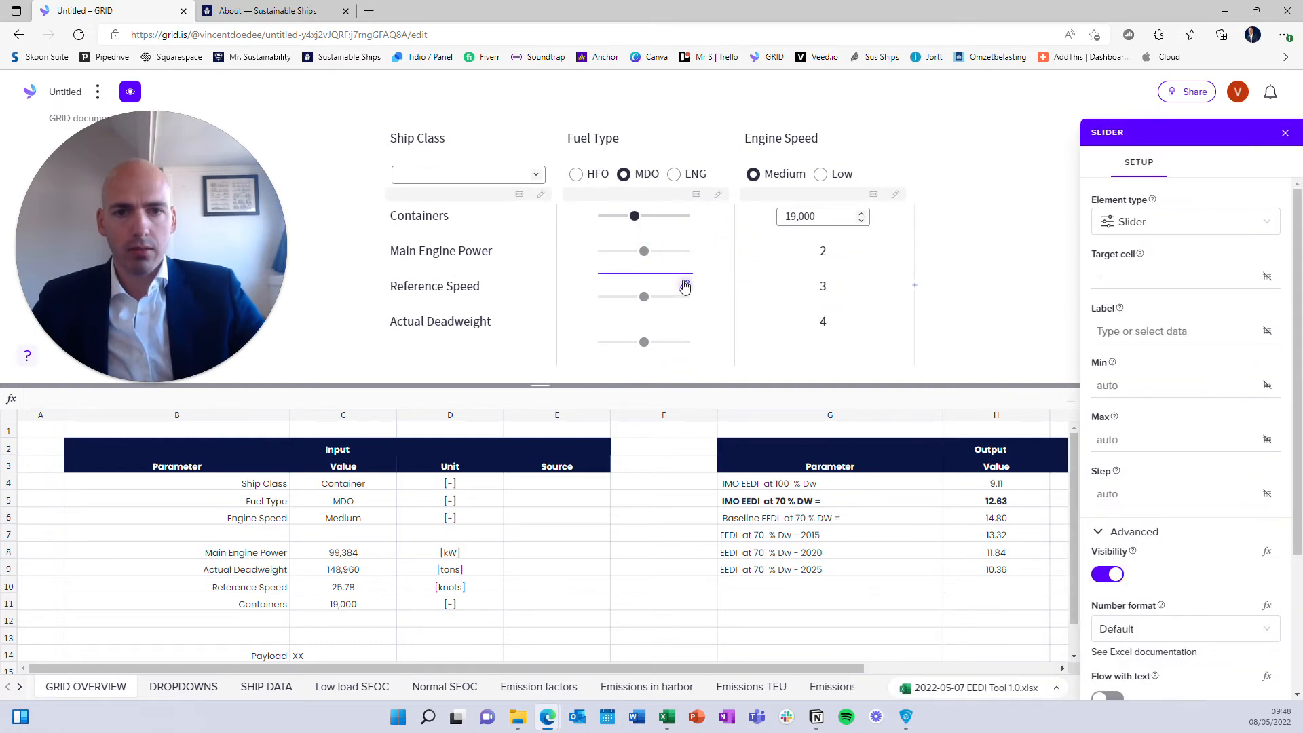
{"action": "scroll", "coordinate": [1158, 539], "scroll_direction": "down", "scroll_amount": 3}
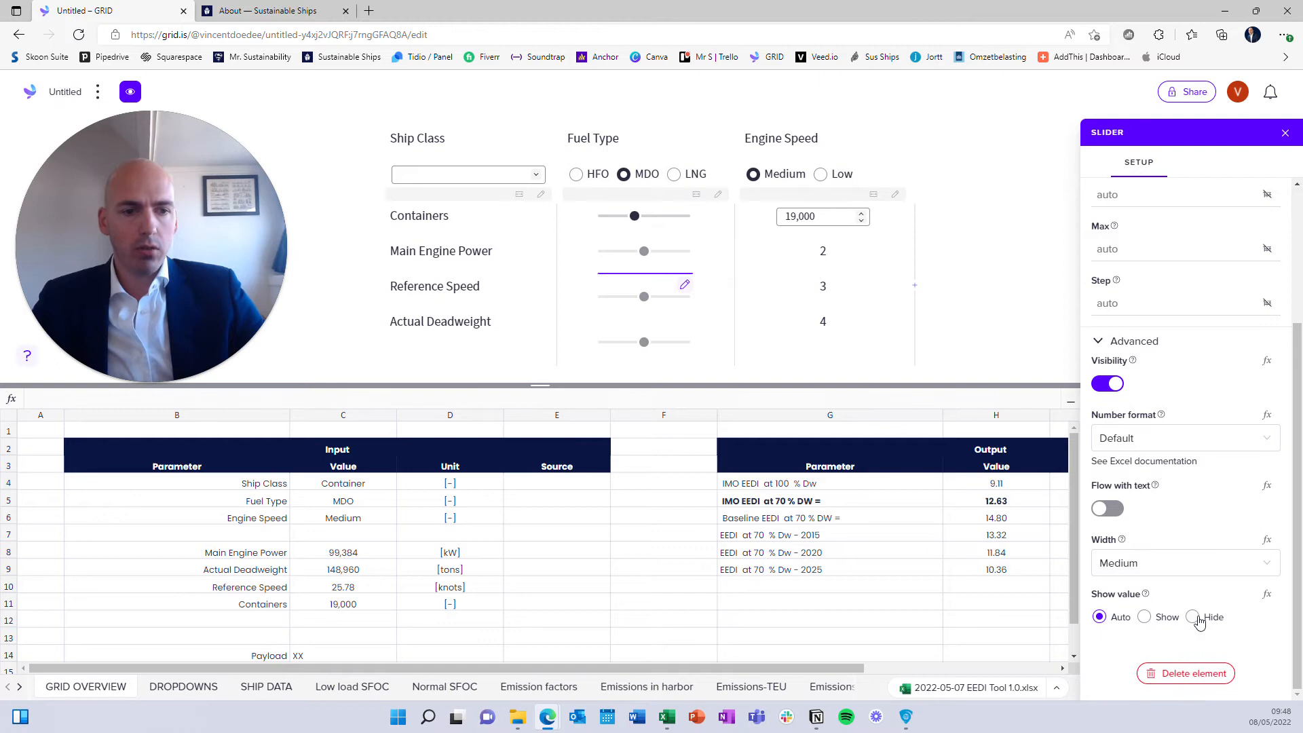
{"action": "left_click", "coordinate": [1192, 616]}
{"action": "left_click", "coordinate": [658, 304]}
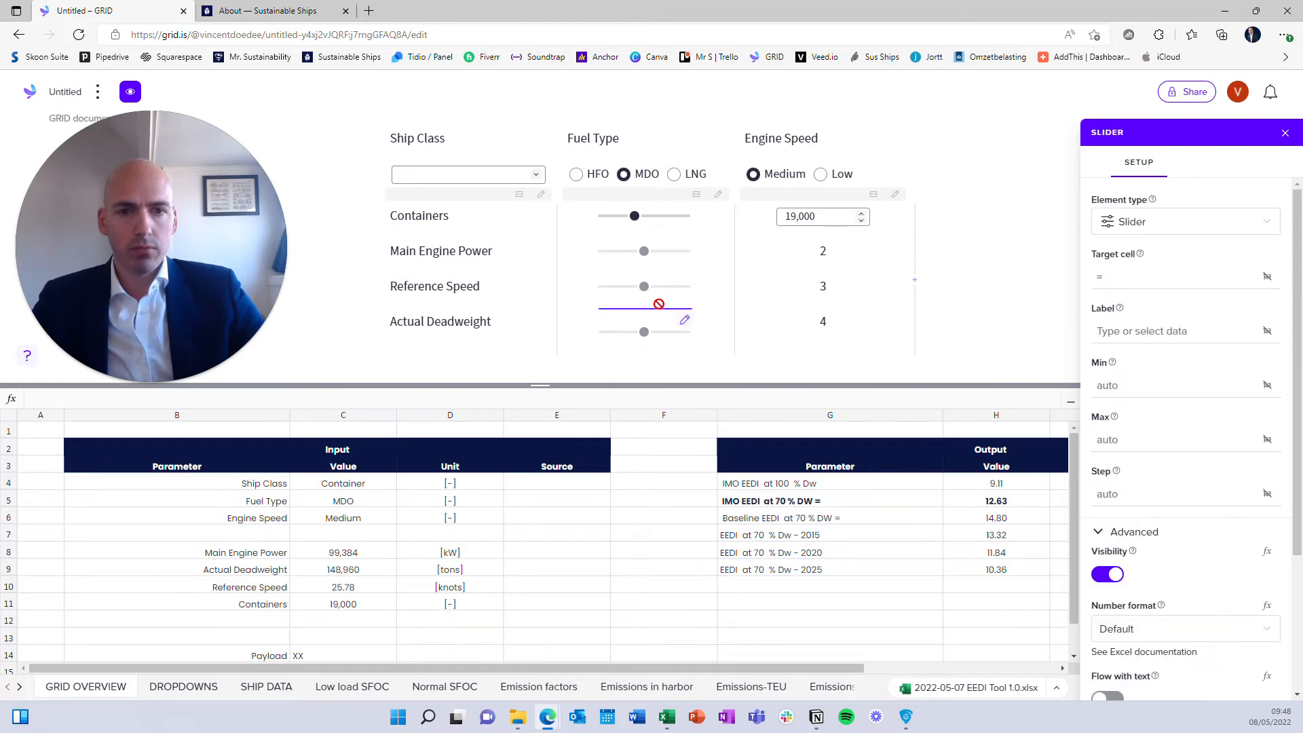
{"action": "scroll", "coordinate": [1196, 407], "scroll_direction": "down", "scroll_amount": 3}
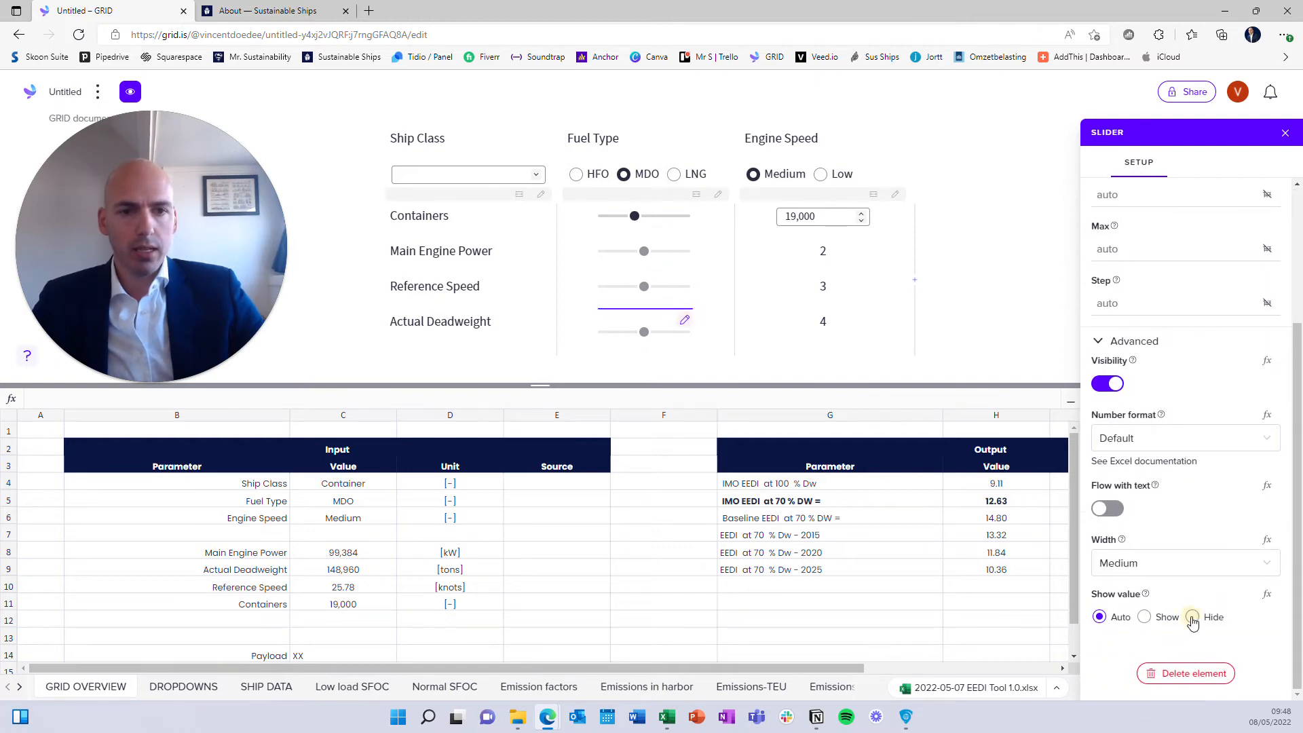
{"action": "left_click", "coordinate": [1193, 616]}
{"action": "left_click", "coordinate": [656, 323]}
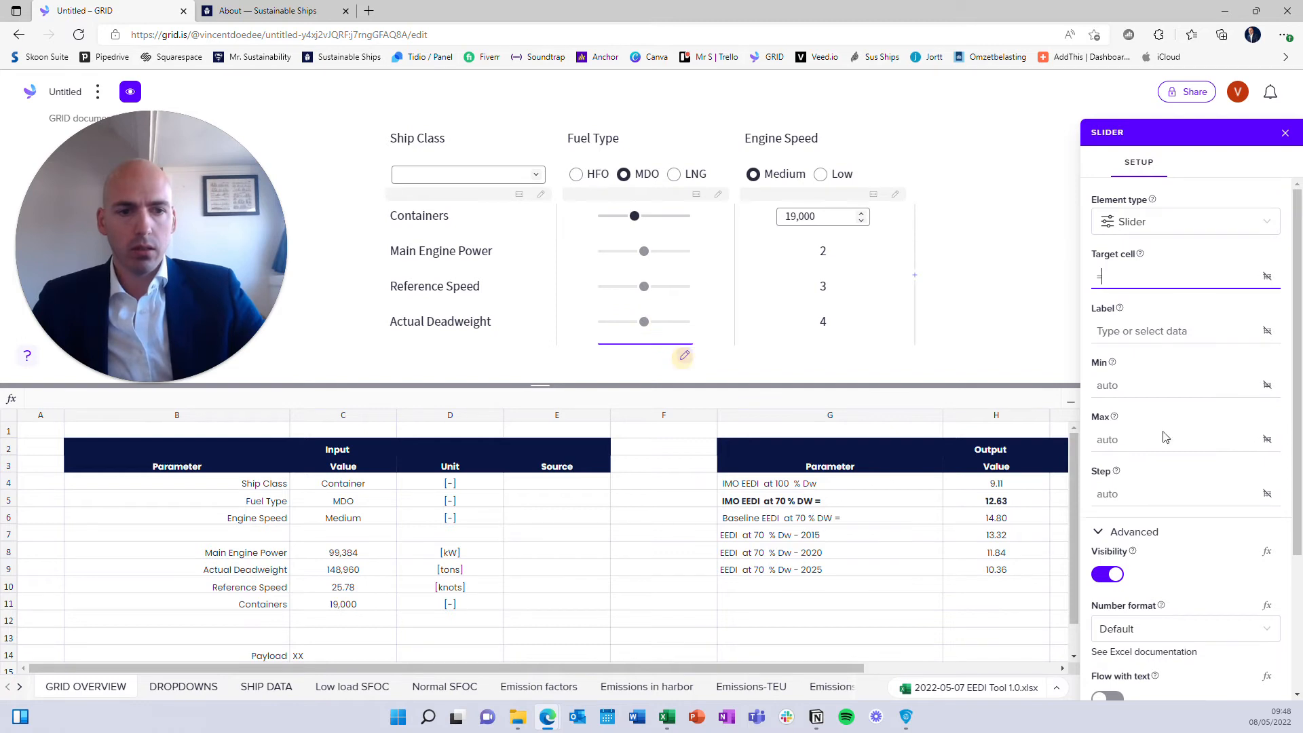
{"action": "scroll", "coordinate": [1208, 487], "scroll_direction": "down", "scroll_amount": 3}
{"action": "scroll", "coordinate": [1204, 516], "scroll_direction": "down", "scroll_amount": 1}
{"action": "left_click", "coordinate": [1192, 616]}
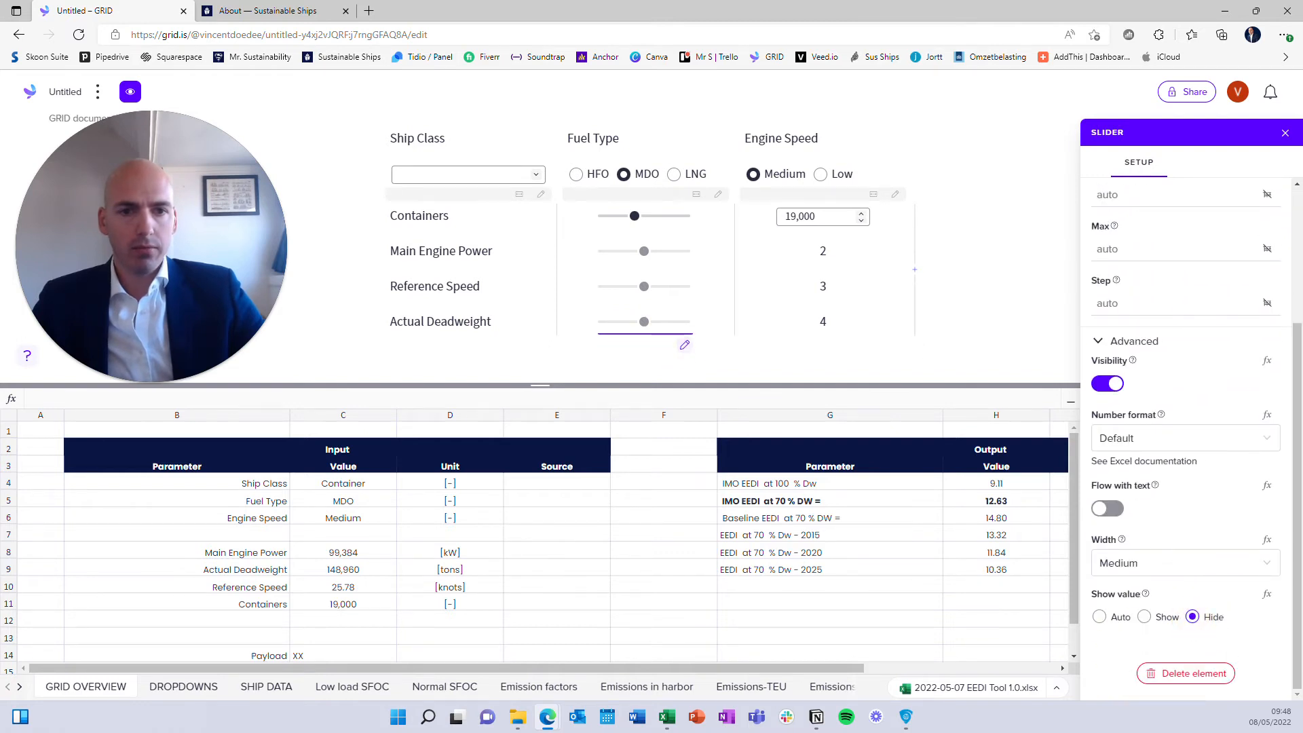
{"action": "left_click", "coordinate": [824, 321]}
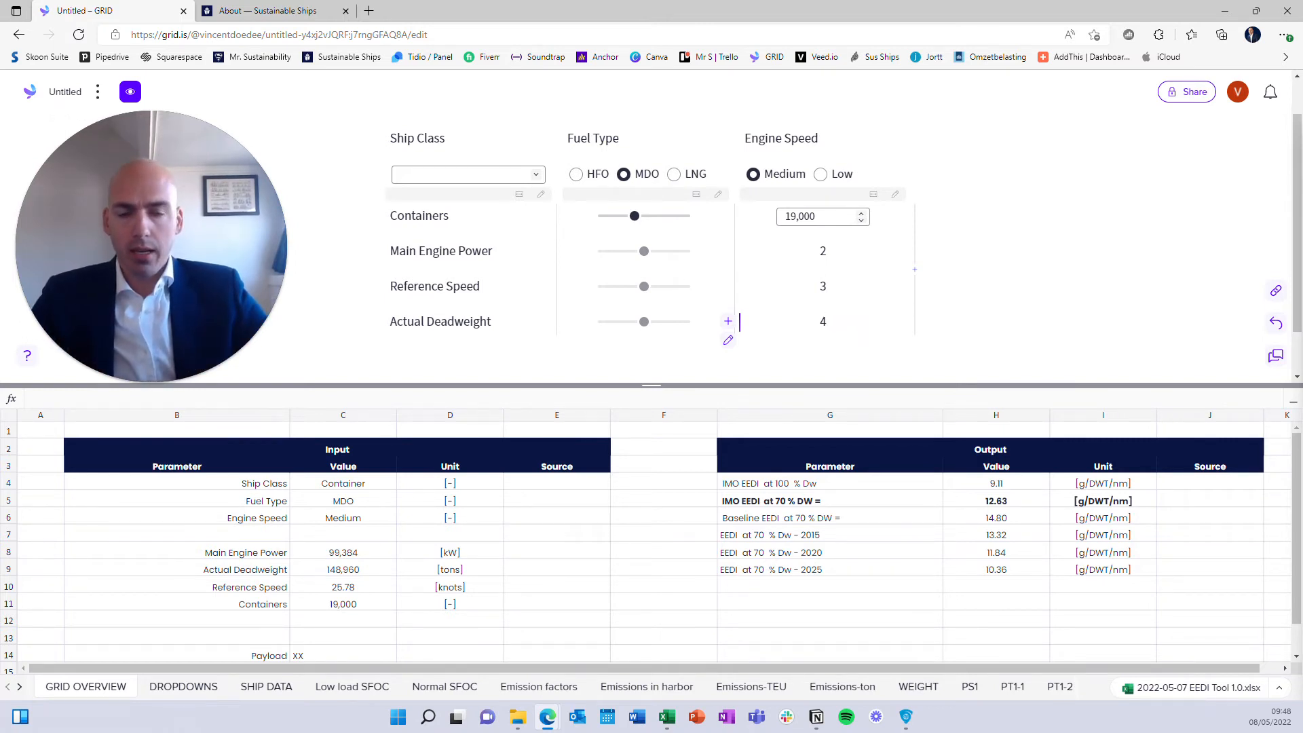
Step: Insert a horizontal rule below the input columns
{"action": "scroll", "coordinate": [652, 224], "scroll_direction": "down", "scroll_amount": 1}
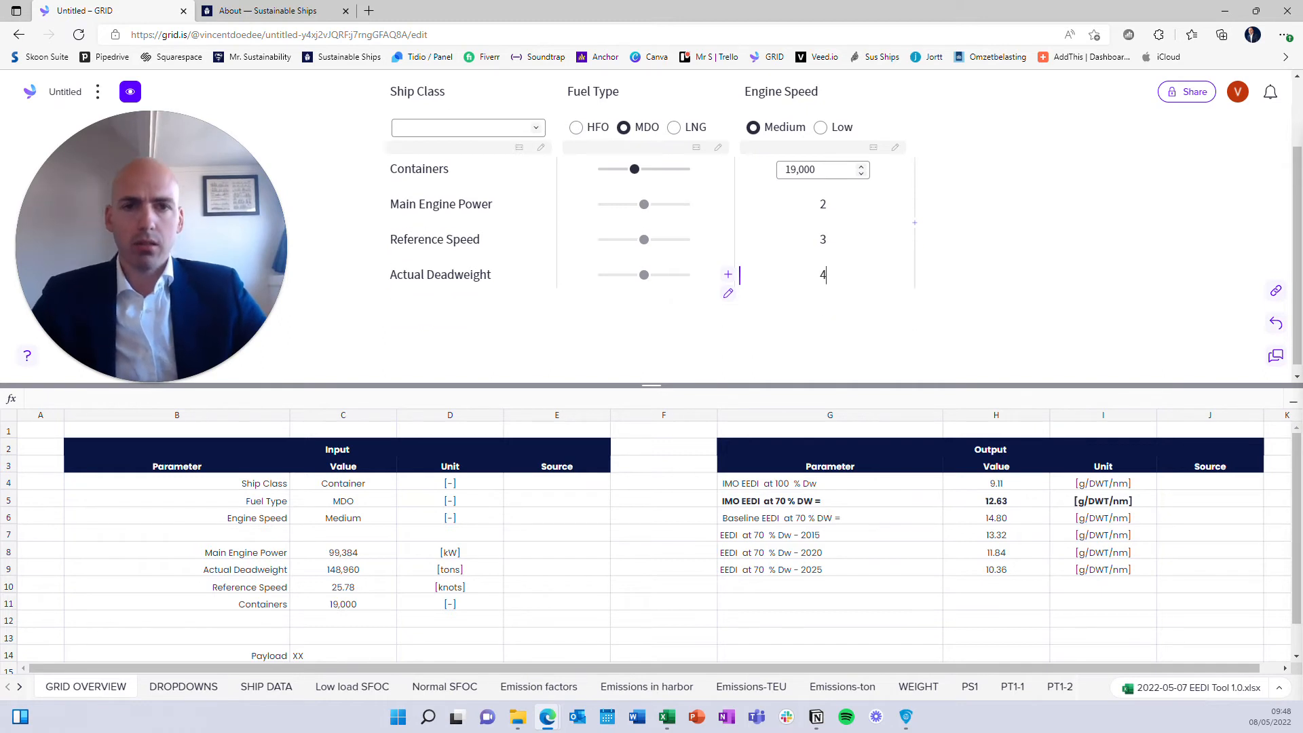
{"action": "left_click", "coordinate": [610, 312]}
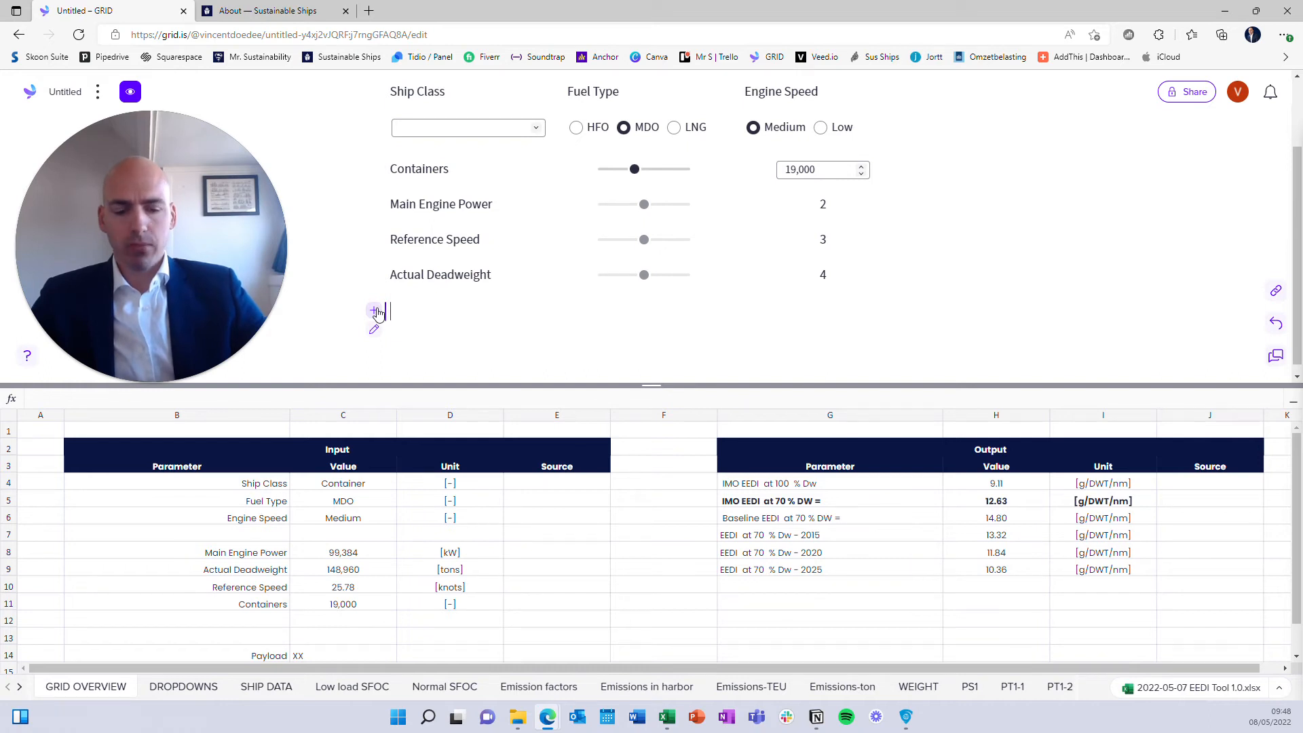
{"action": "type", "text": "/ho"}
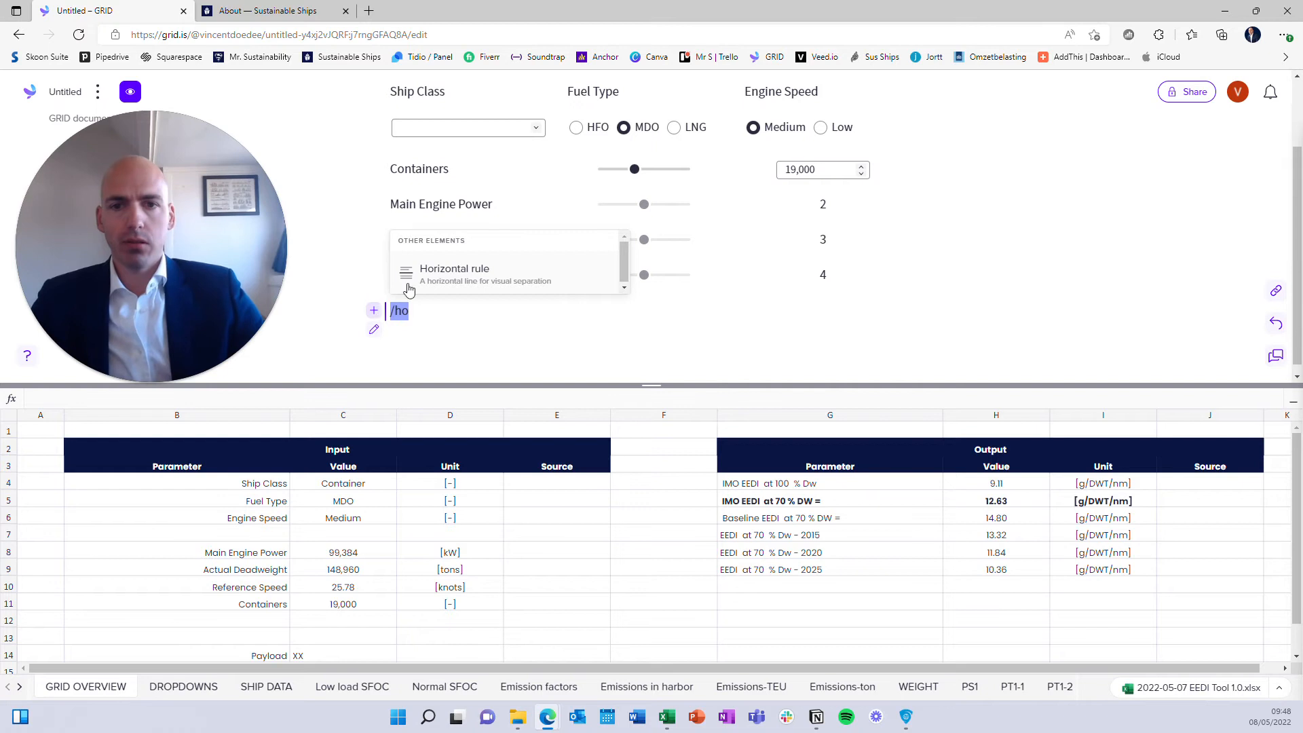
{"action": "left_click", "coordinate": [479, 275]}
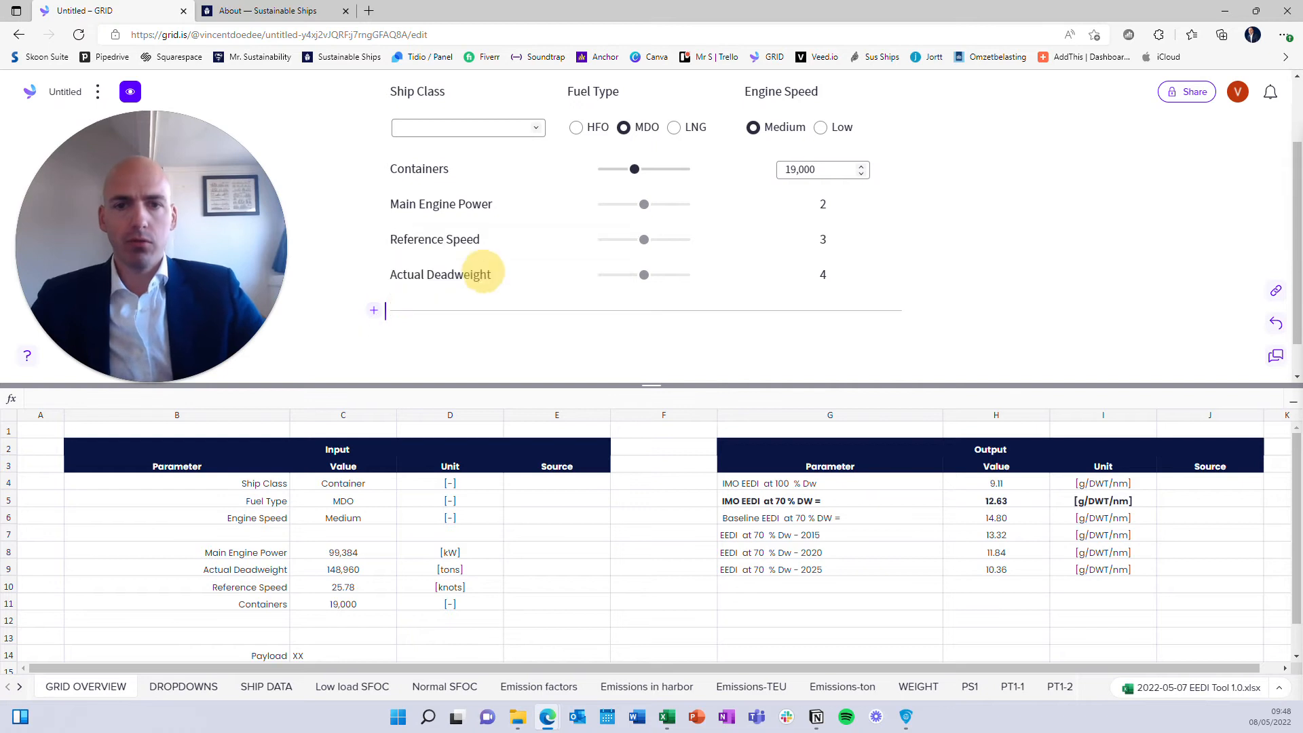
Step: Add the text "IMO EEDI at 70%" below the horizontal rule, followed by a formula output linked to cell H5
{"action": "left_click", "coordinate": [473, 327]}
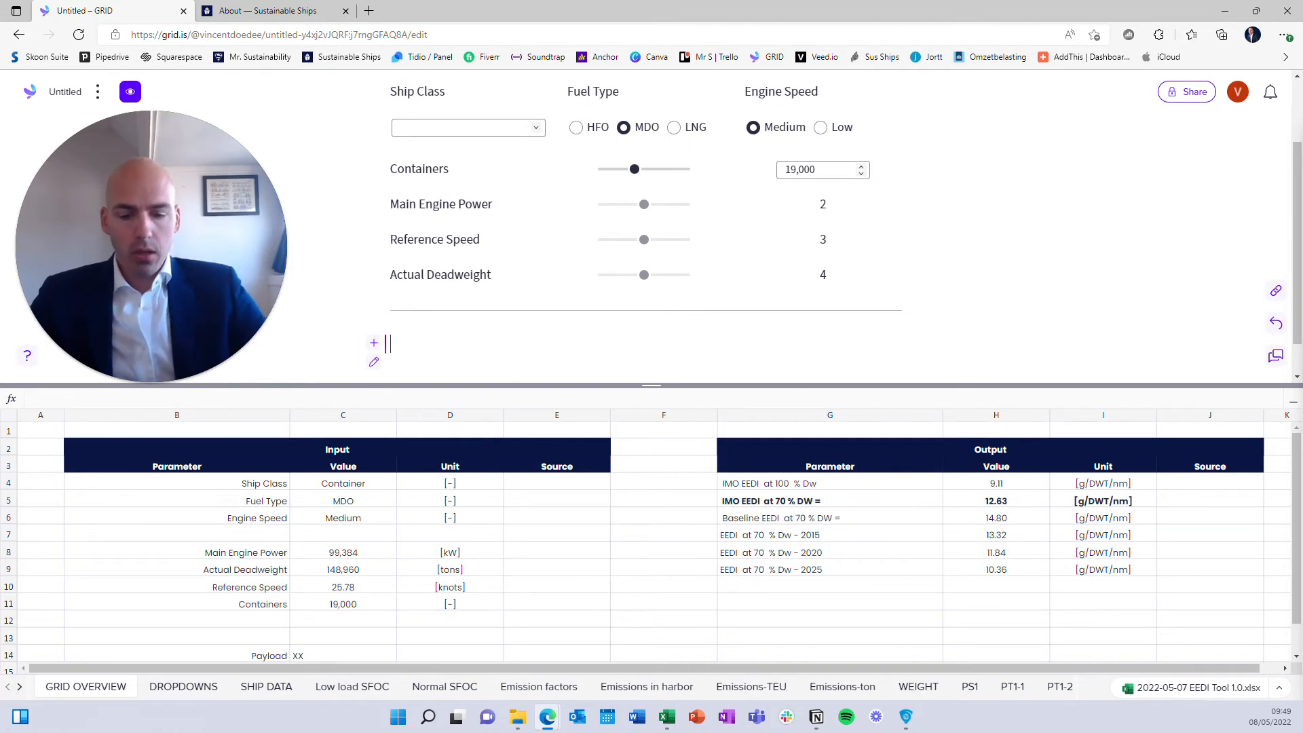
{"action": "type", "text": "EEDI at 70% ="}
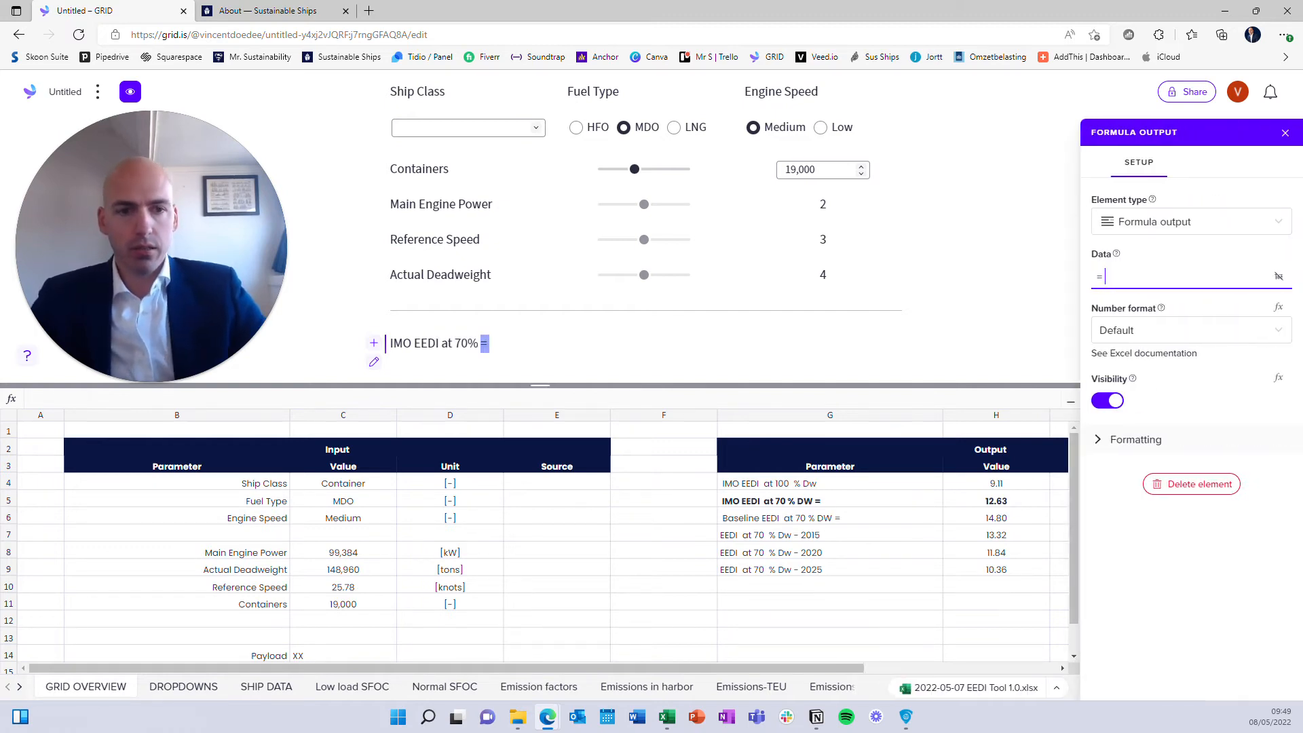
{"action": "left_click", "coordinate": [1024, 501]}
{"action": "key", "text": "Return"}
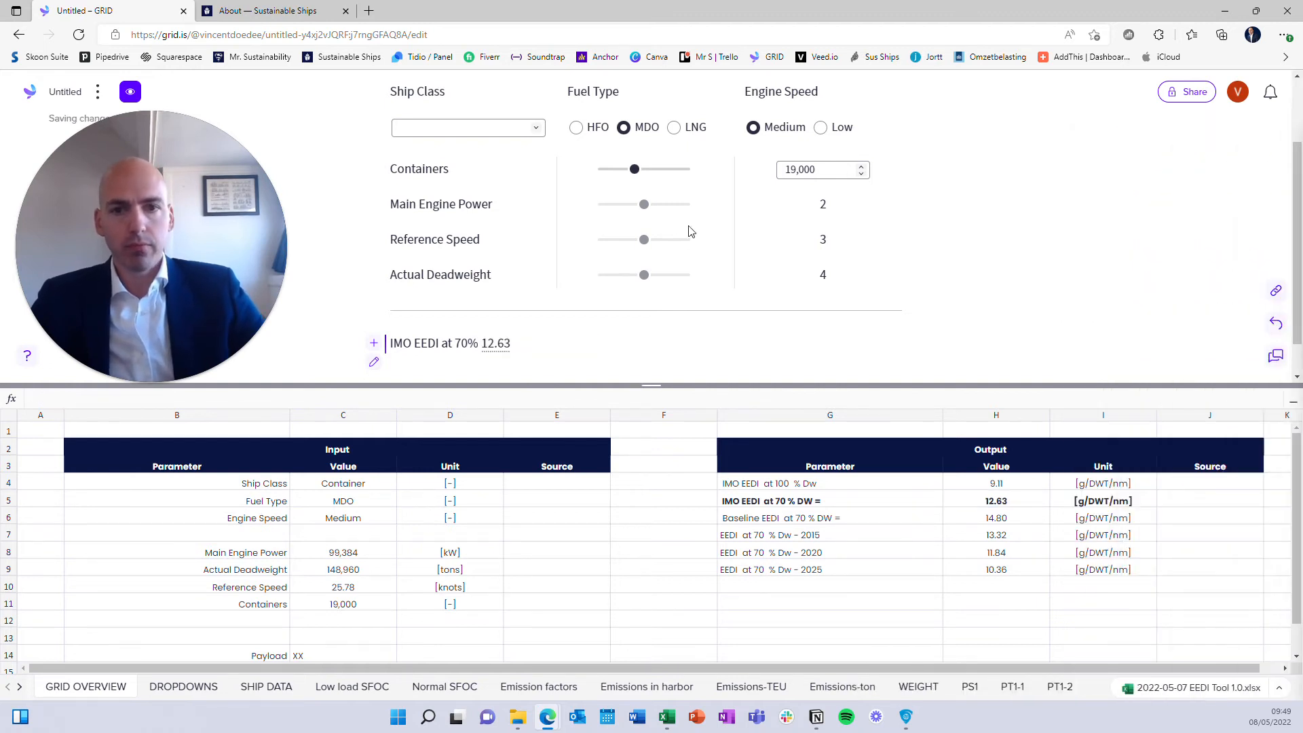
Step: Delete the IMO EEDI at 70% text and its formula output from below the horizontal rule
{"action": "left_click_drag", "start_coordinate": [483, 336], "coordinate": [373, 340]}
{"action": "left_click", "coordinate": [574, 346]}
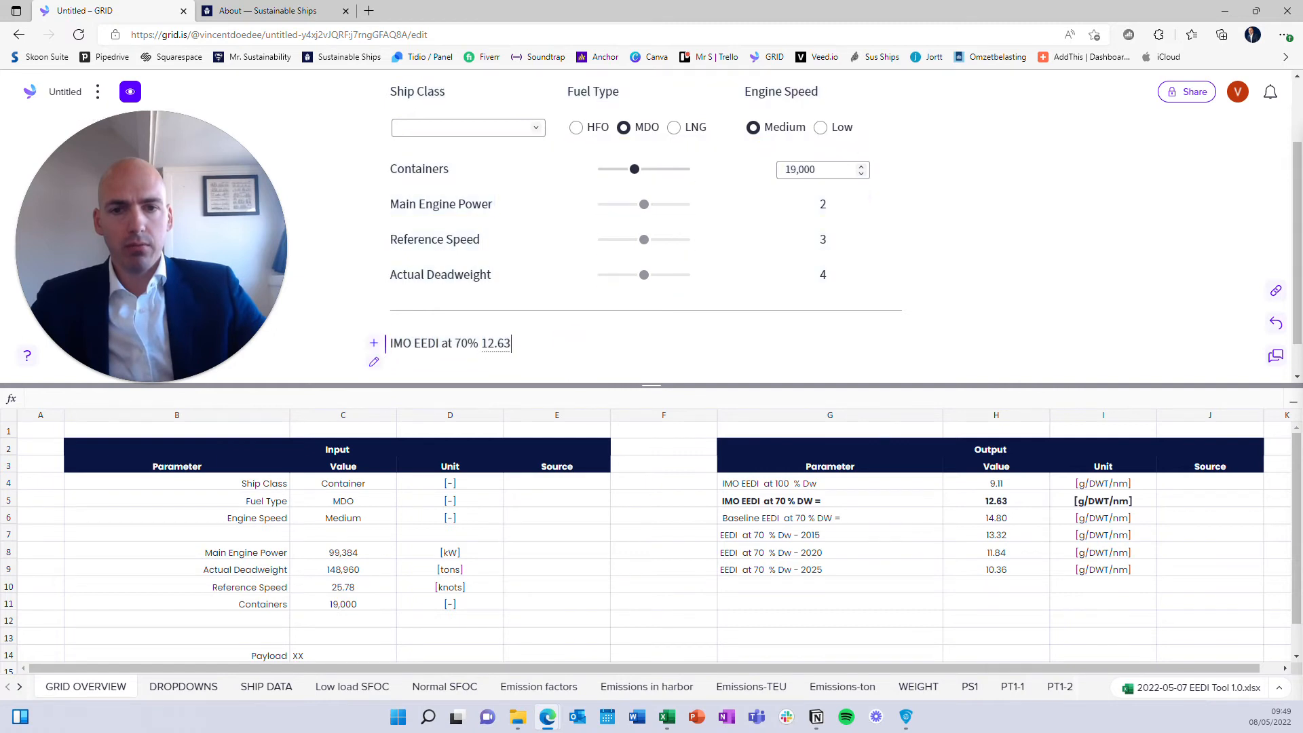
{"action": "key", "text": "BackSpace"}
{"action": "key", "text": "BackSpace"}
{"action": "key", "text": "BackSpace"}
{"action": "key", "text": "BackSpace"}
{"action": "key", "text": "BackSpace"}
{"action": "key", "text": "BackSpace"}
{"action": "key", "text": "BackSpace"}
{"action": "key", "text": "BackSpace"}
{"action": "key", "text": "BackSpace"}
{"action": "key", "text": "BackSpace"}
{"action": "key", "text": "BackSpace"}
{"action": "key", "text": "BackSpace"}
{"action": "key", "text": "BackSpace"}
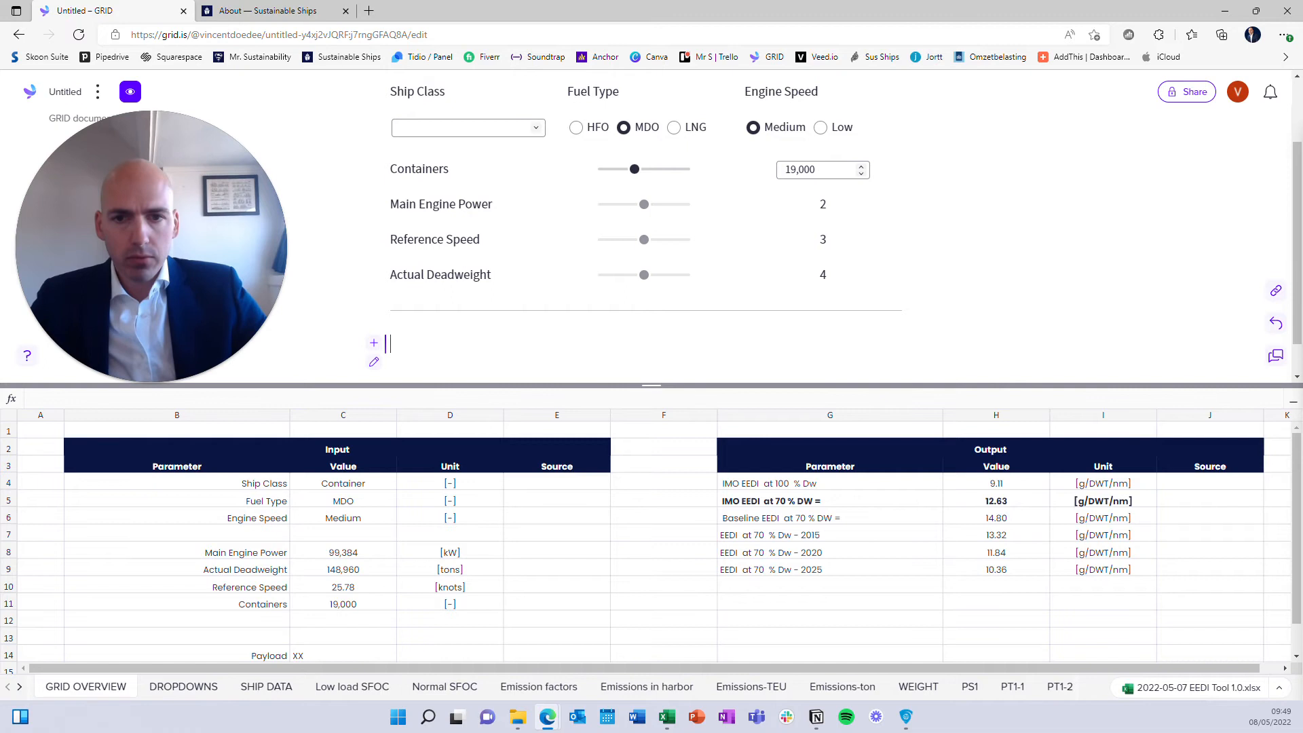
Step: Insert a two-column layout below the horizontal rule and start editing its first column
{"action": "left_click", "coordinate": [863, 341]}
{"action": "type", "text": "/col"}
{"action": "left_click", "coordinate": [539, 305]}
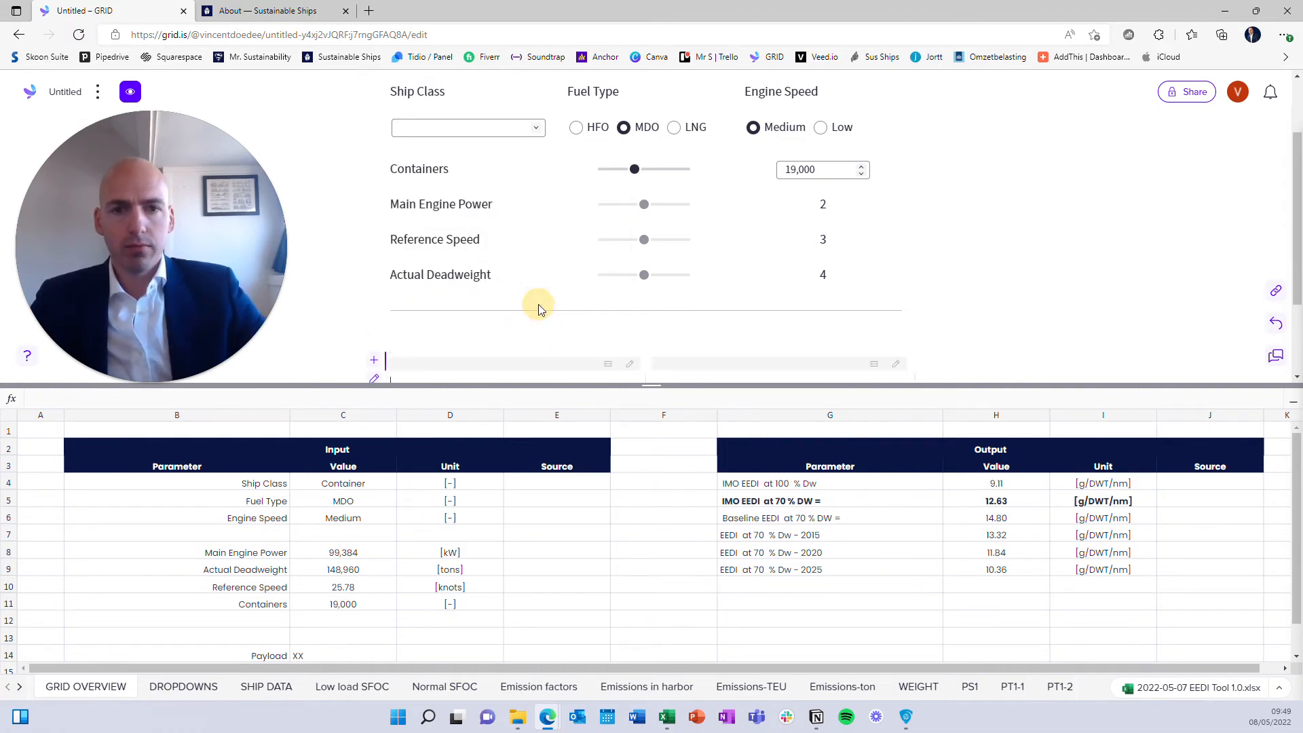
{"action": "scroll", "coordinate": [652, 369], "scroll_direction": "down", "scroll_amount": 1}
{"action": "left_click", "coordinate": [585, 242]}
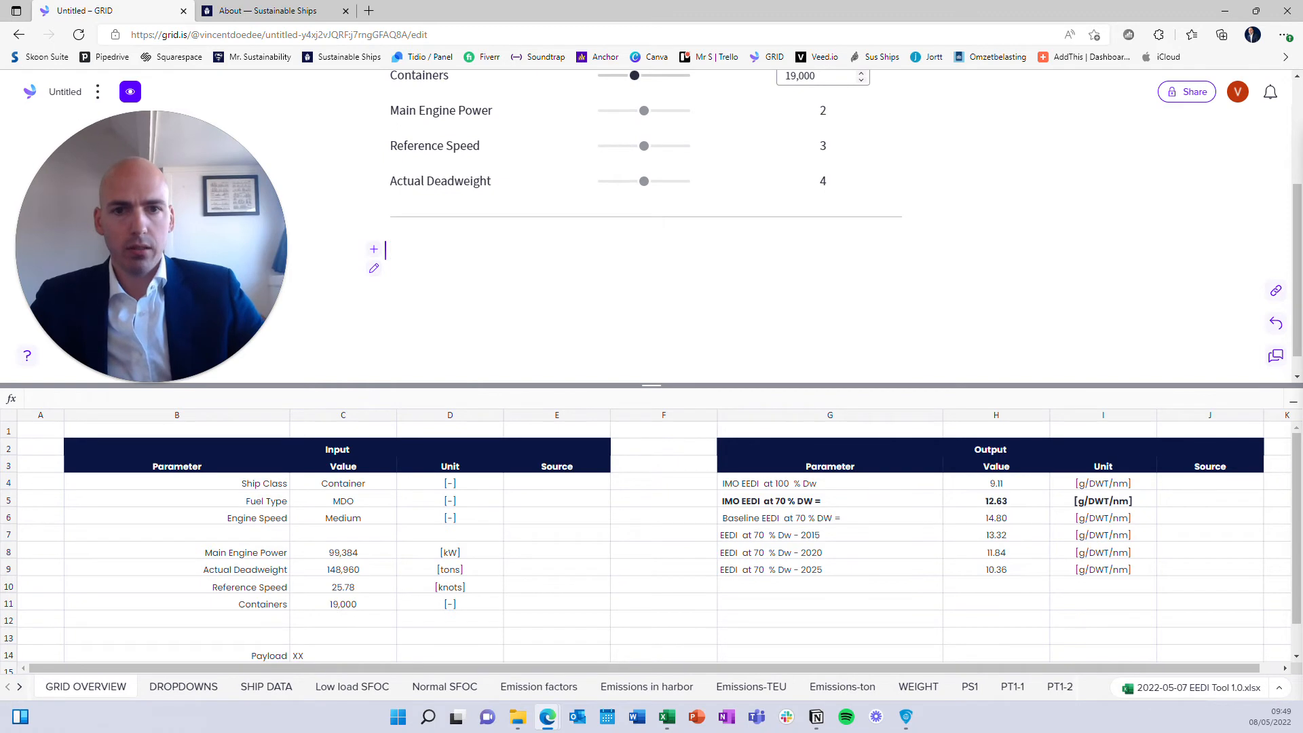
{"action": "left_click", "coordinate": [581, 278]}
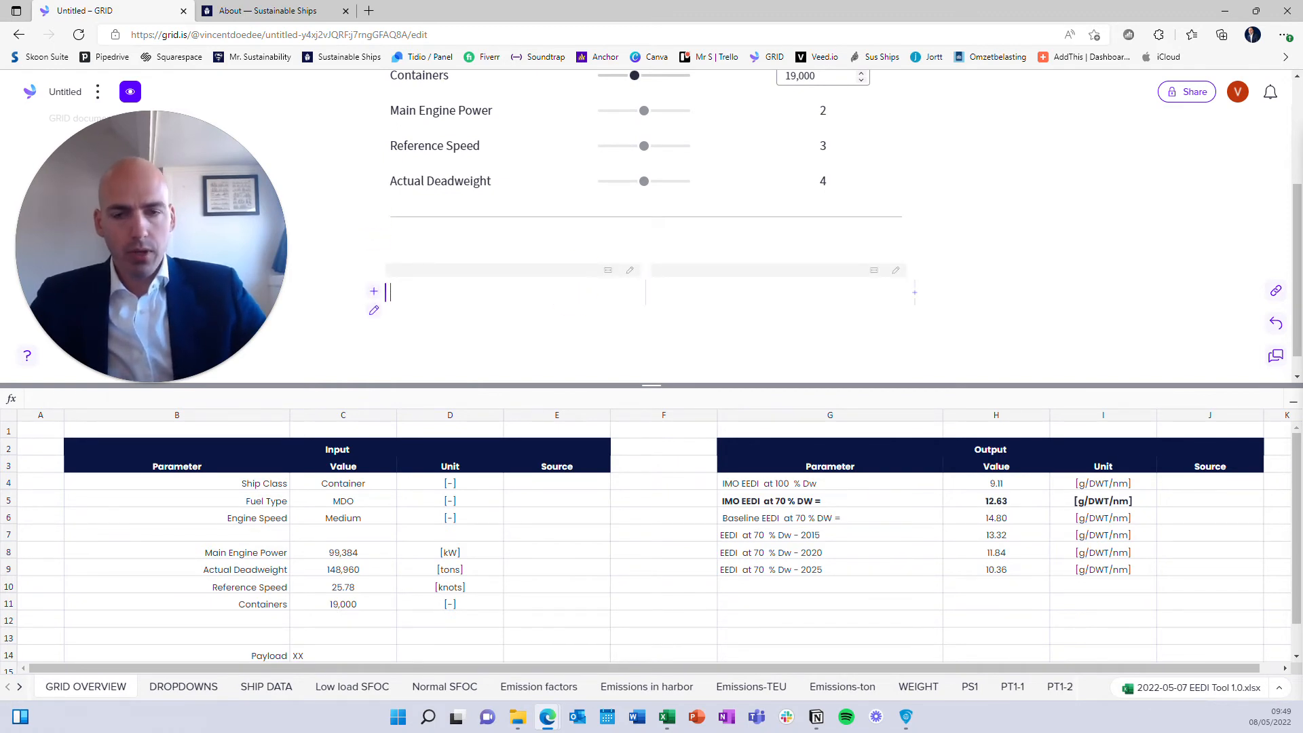
Step: Fill the first column with three consecutive formula outputs linked to cells G5, H5 and I5 of GRID OVERVIEW
{"action": "type", "text": "="}
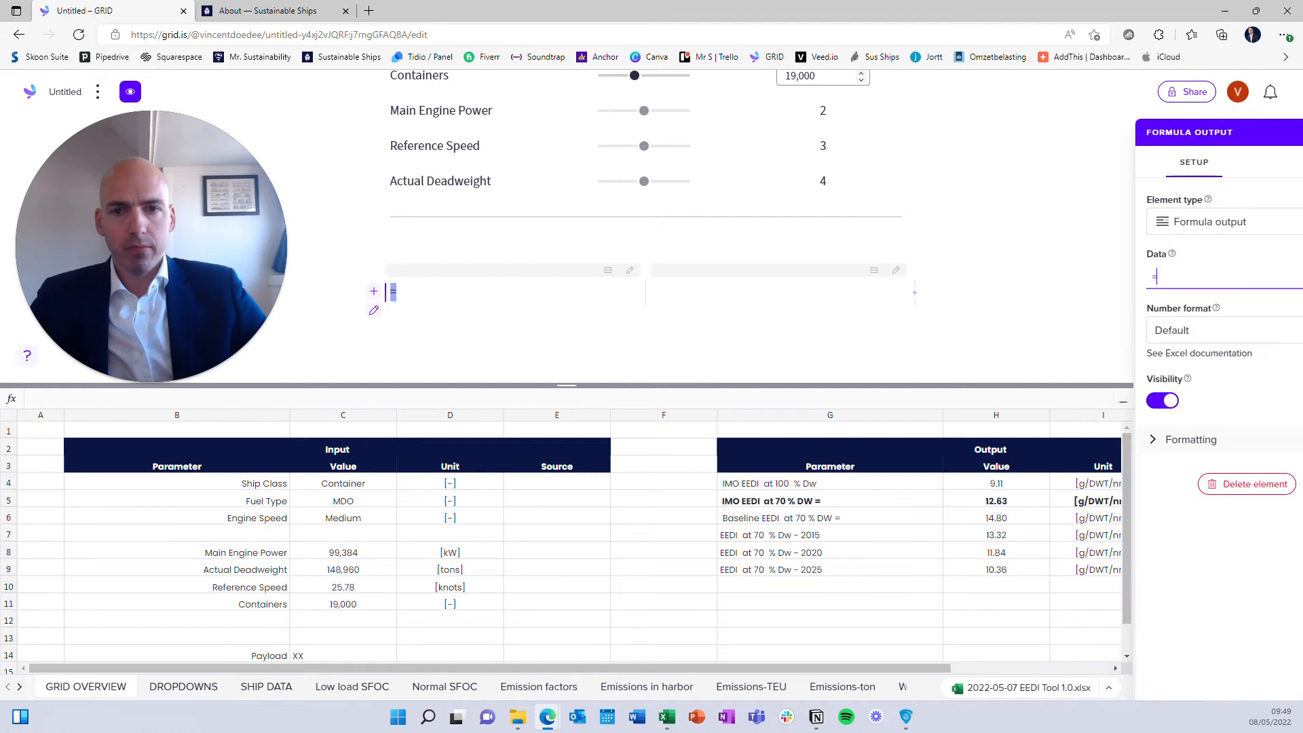
{"action": "left_click", "coordinate": [746, 502]}
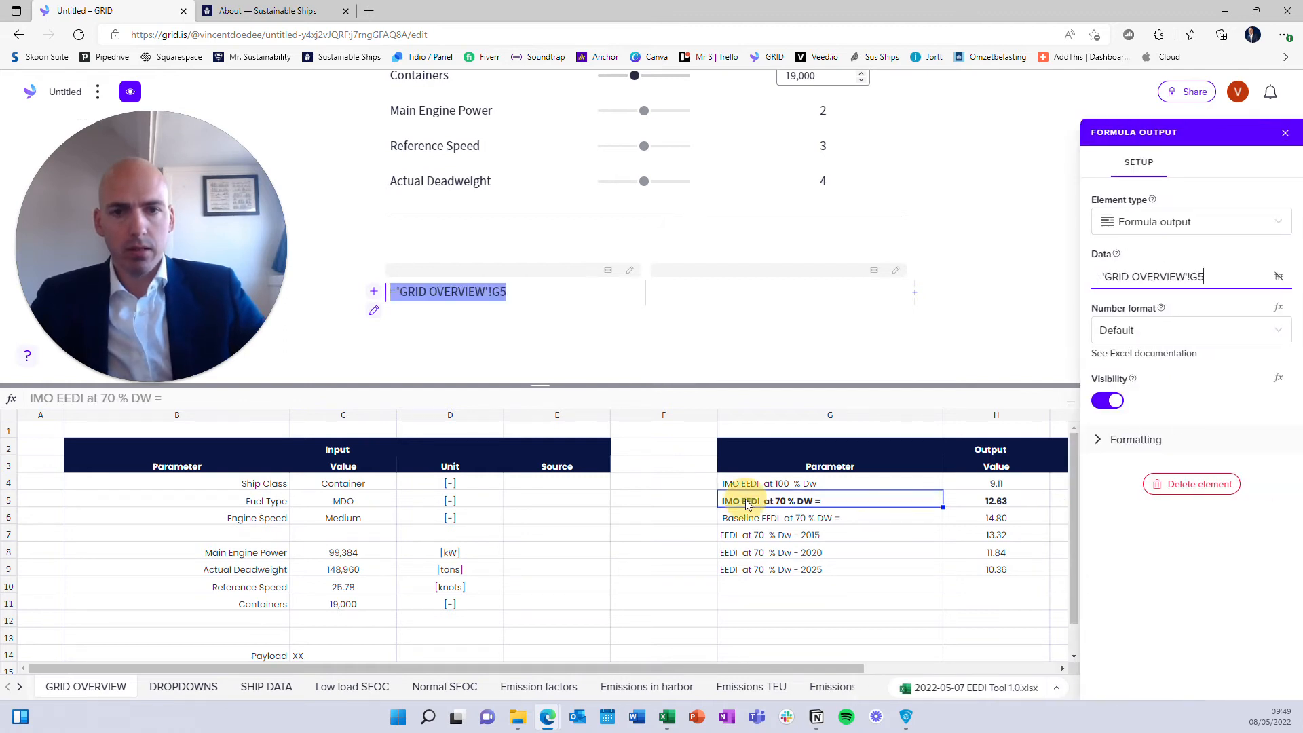
{"action": "key", "text": "Return"}
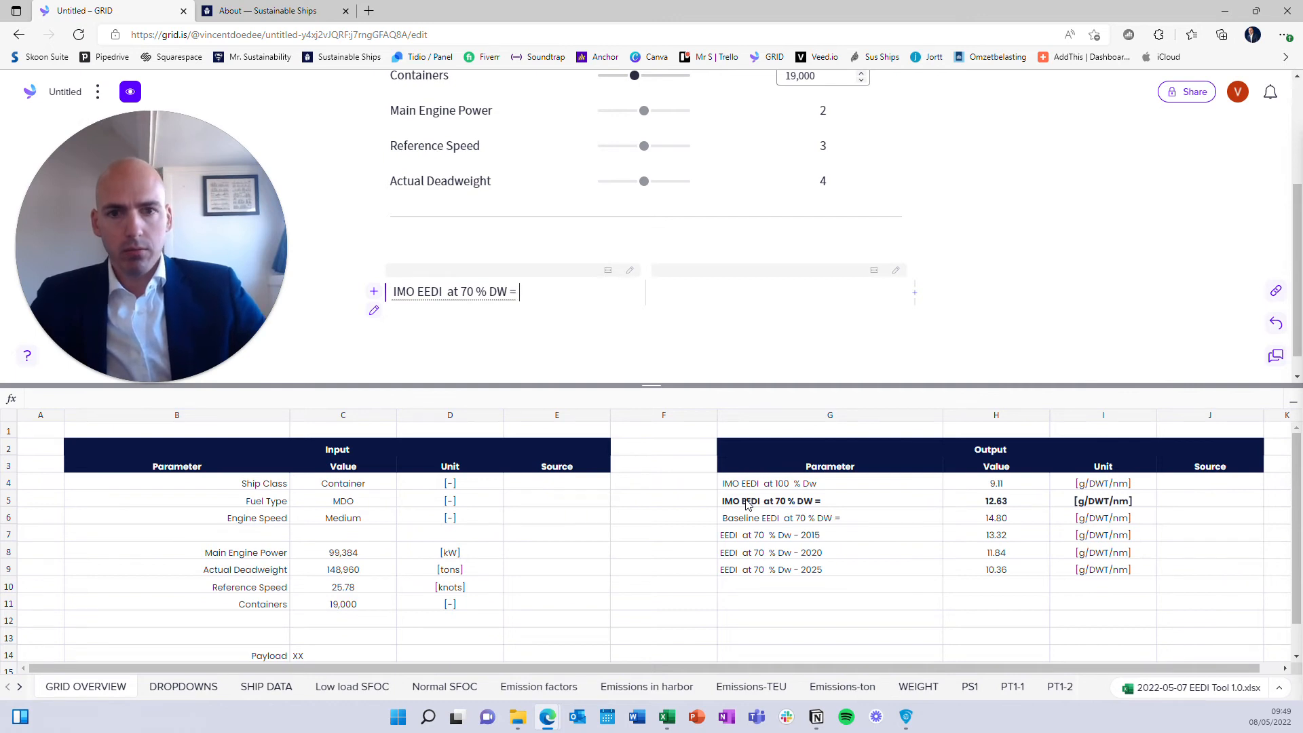
{"action": "type", "text": "="}
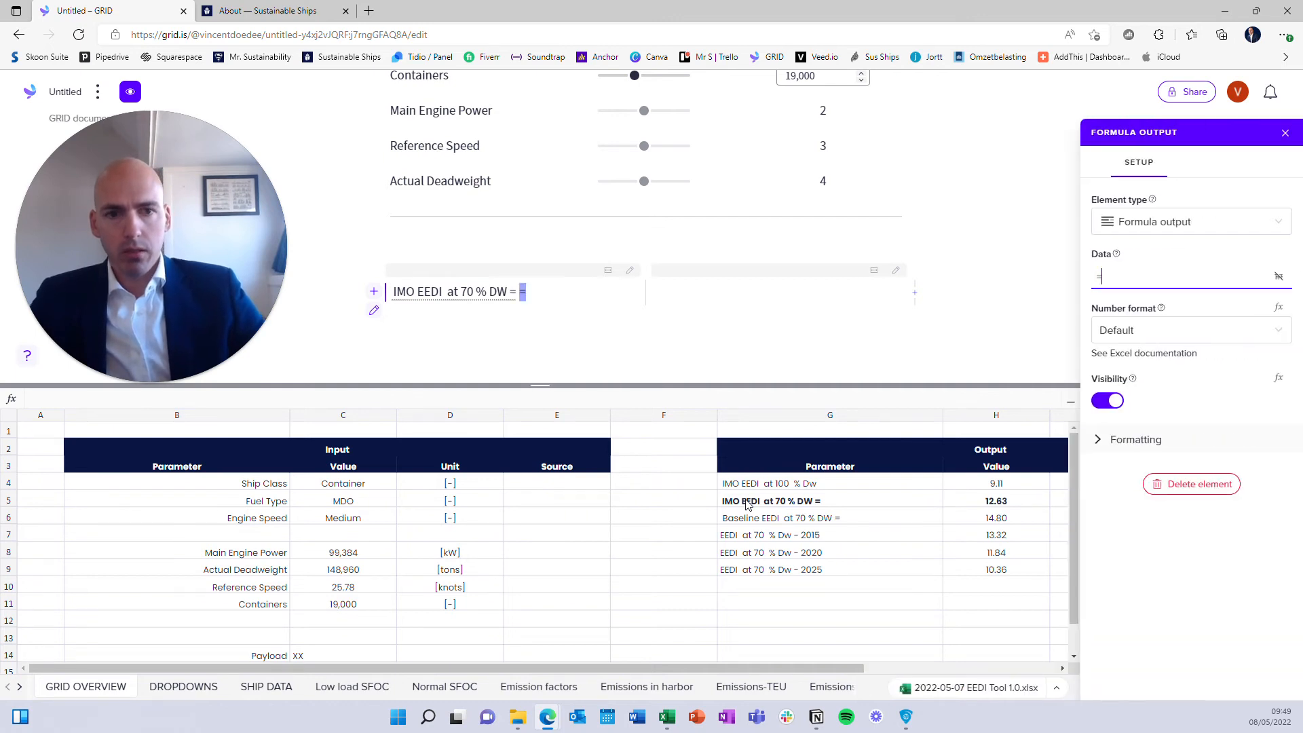
{"action": "left_click", "coordinate": [970, 503]}
{"action": "key", "text": "Return"}
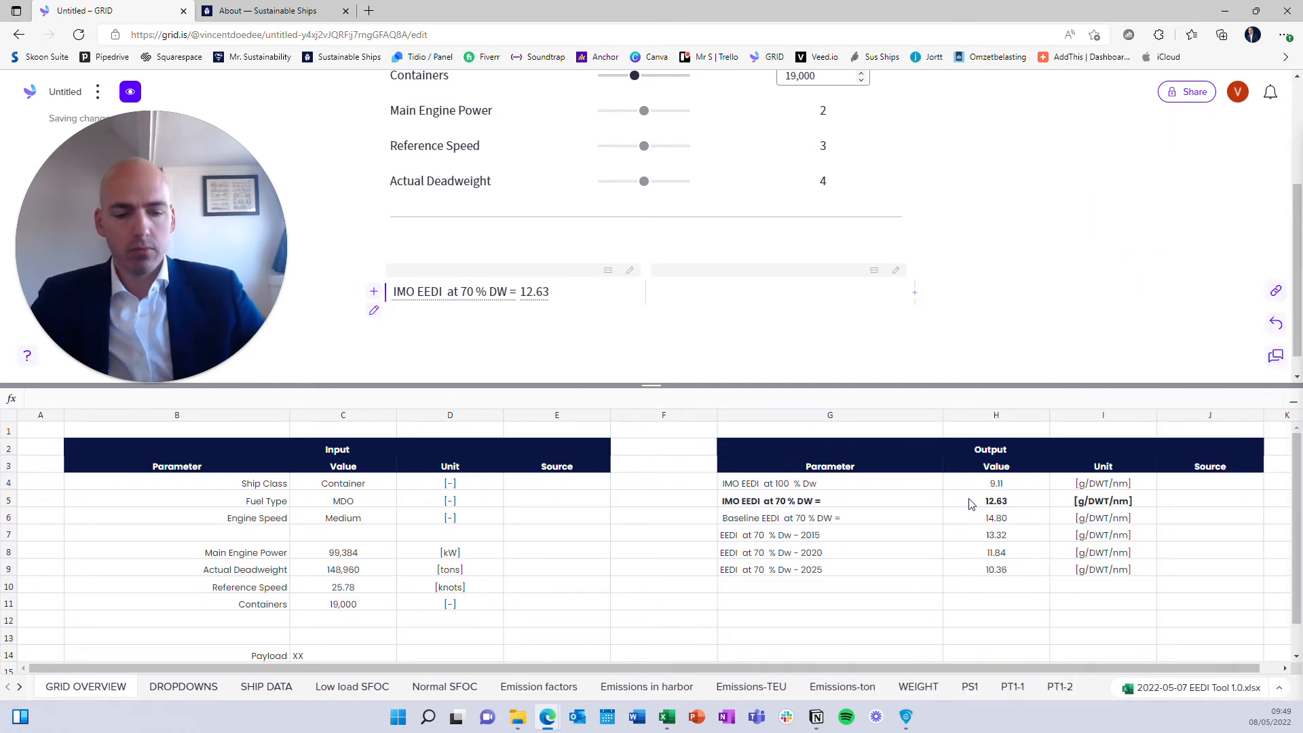
{"action": "type", "text": "="}
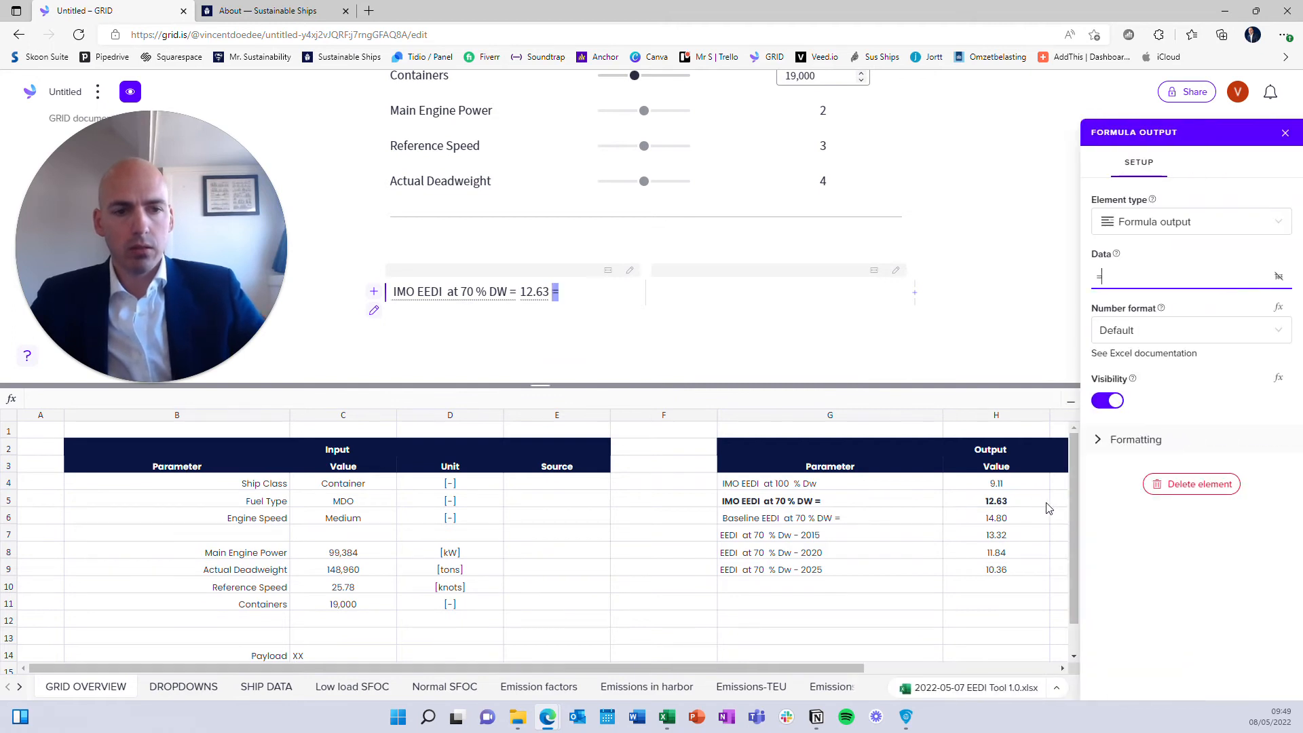
{"action": "left_click", "coordinate": [1052, 501]}
{"action": "key", "text": "Return"}
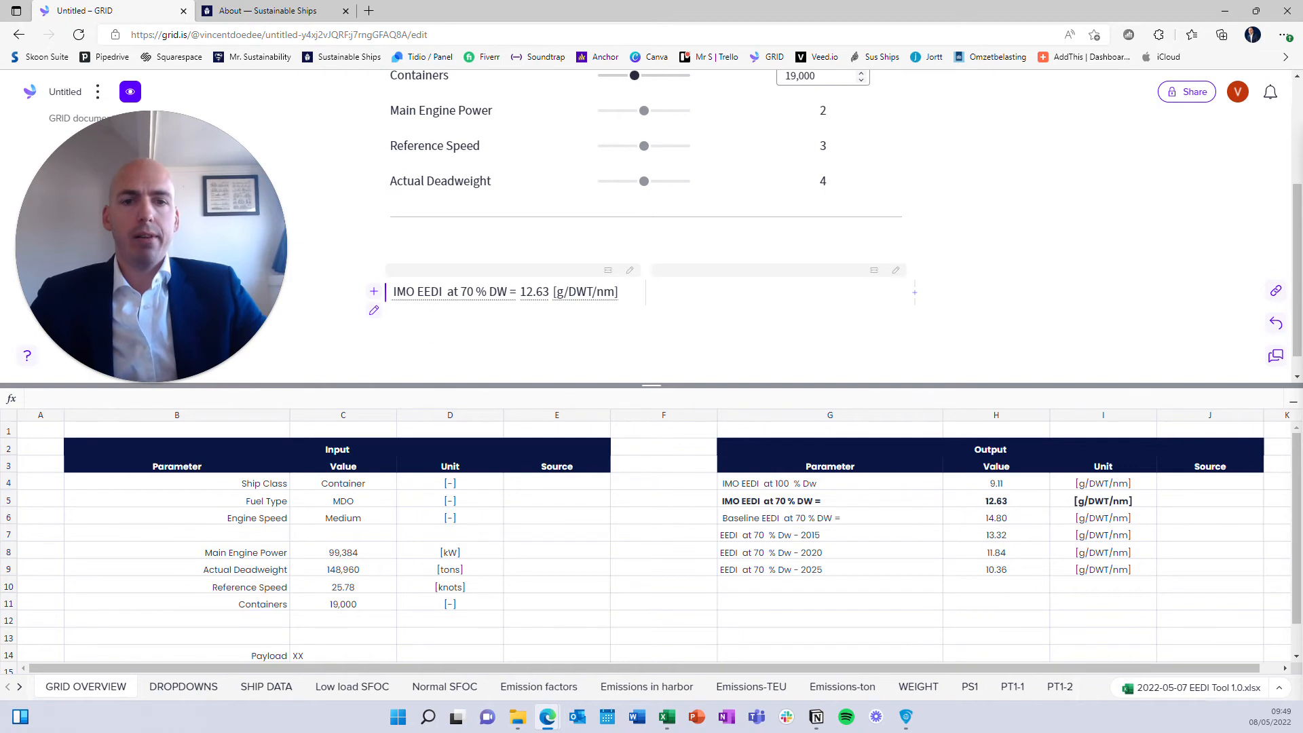
Step: Try to delete the empty second column beside the IMO EEDI result
{"action": "scroll", "coordinate": [646, 271], "scroll_direction": "up", "scroll_amount": 2}
{"action": "scroll", "coordinate": [646, 272], "scroll_direction": "down", "scroll_amount": 1}
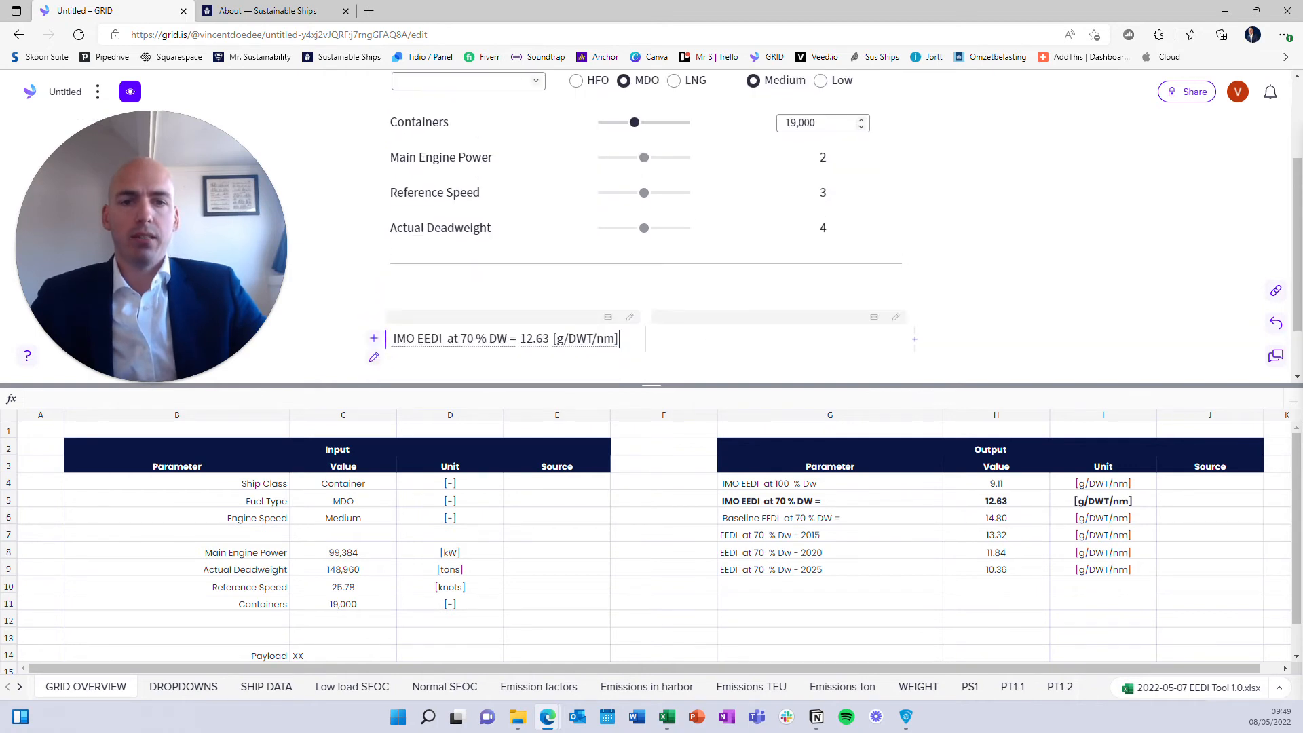
{"action": "left_click", "coordinate": [895, 317]}
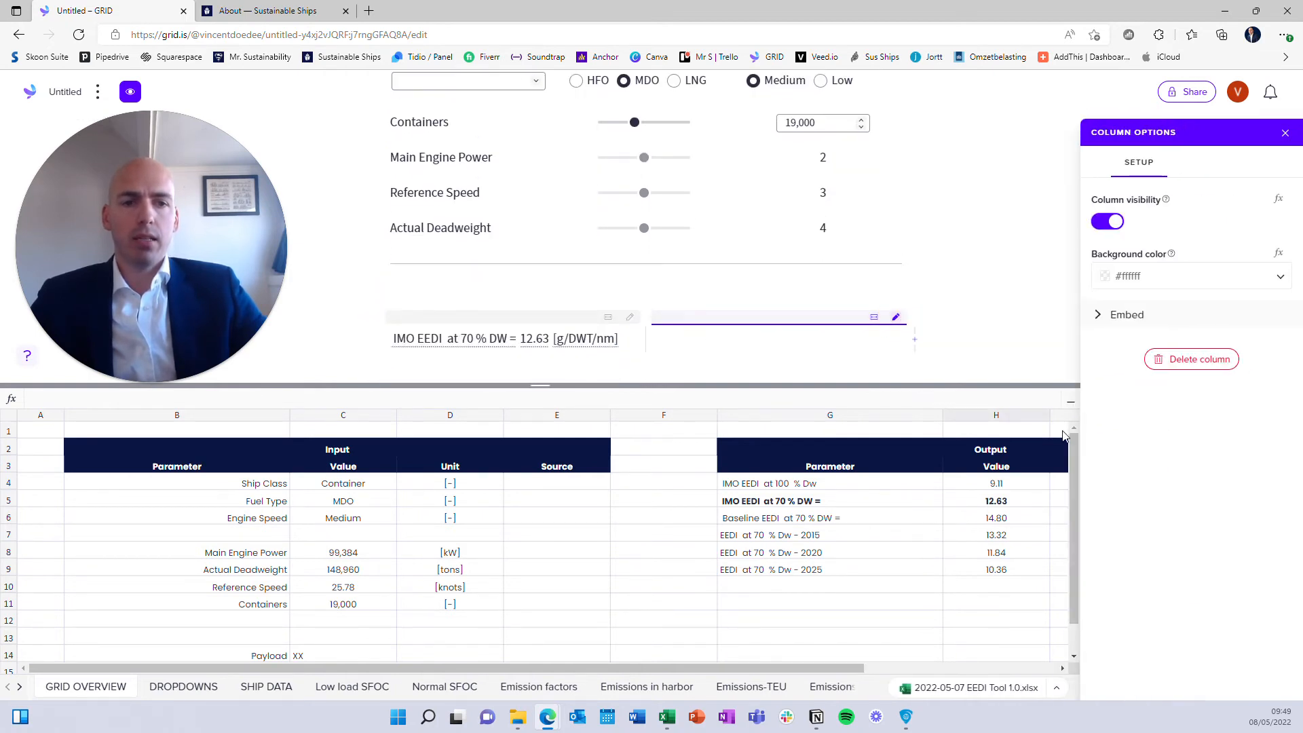
{"action": "left_click", "coordinate": [1190, 365]}
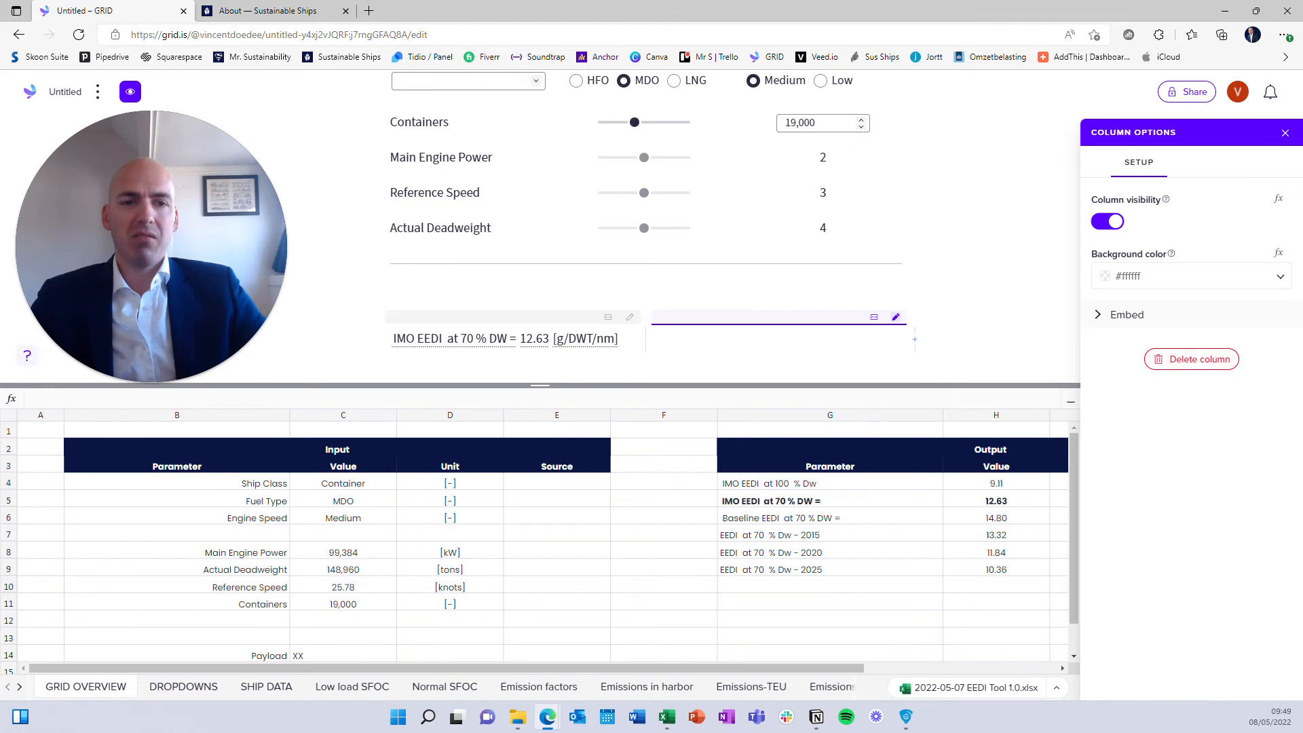
{"action": "scroll", "coordinate": [646, 226], "scroll_direction": "up", "scroll_amount": 1}
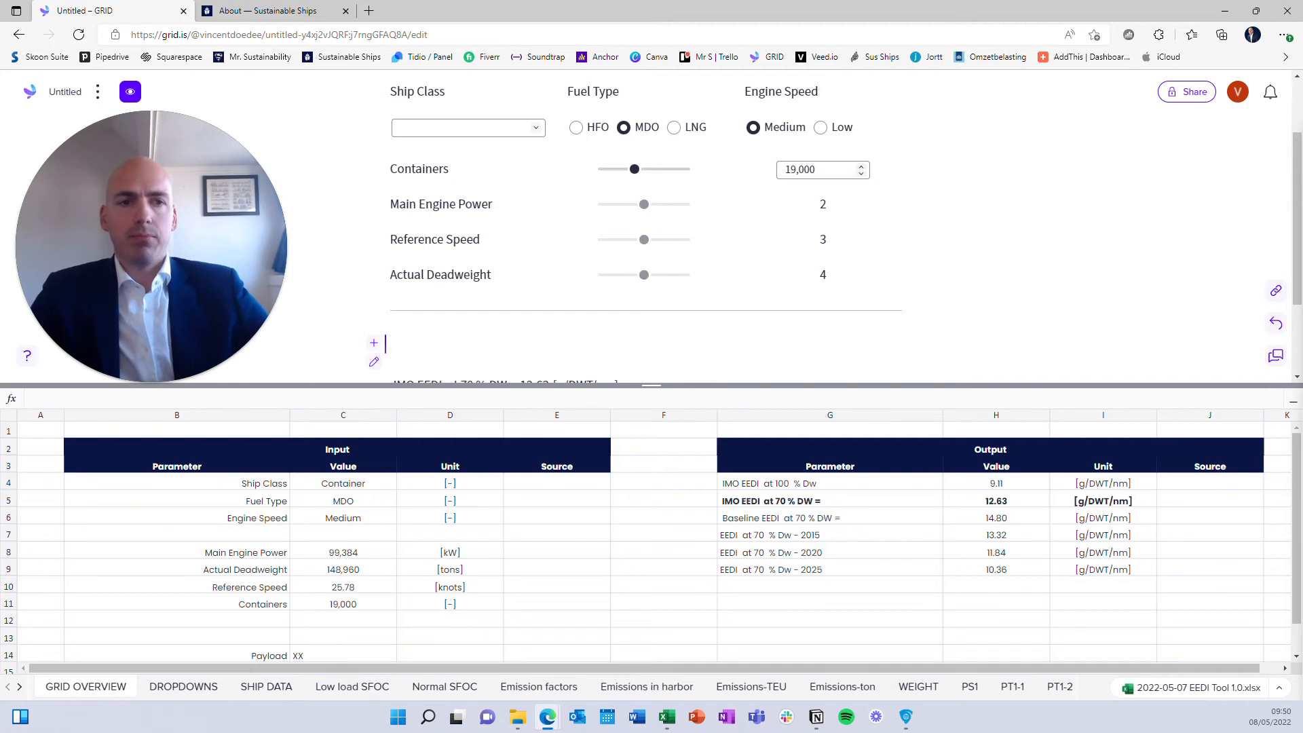
Step: Enter "Doesnt matter because this tutorial" as the document description in the document settings
{"action": "left_click", "coordinate": [97, 93]}
{"action": "left_click_drag", "start_coordinate": [172, 211], "coordinate": [154, 475]}
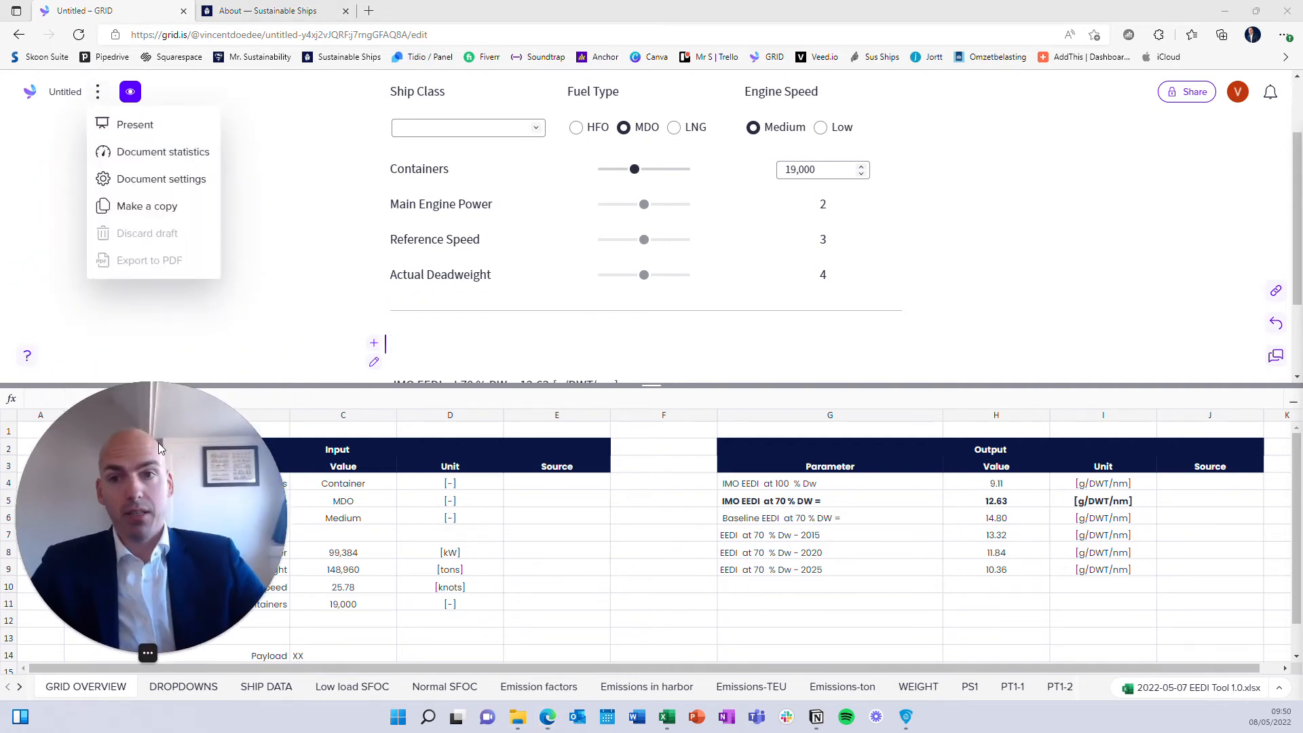
{"action": "left_click", "coordinate": [161, 179]}
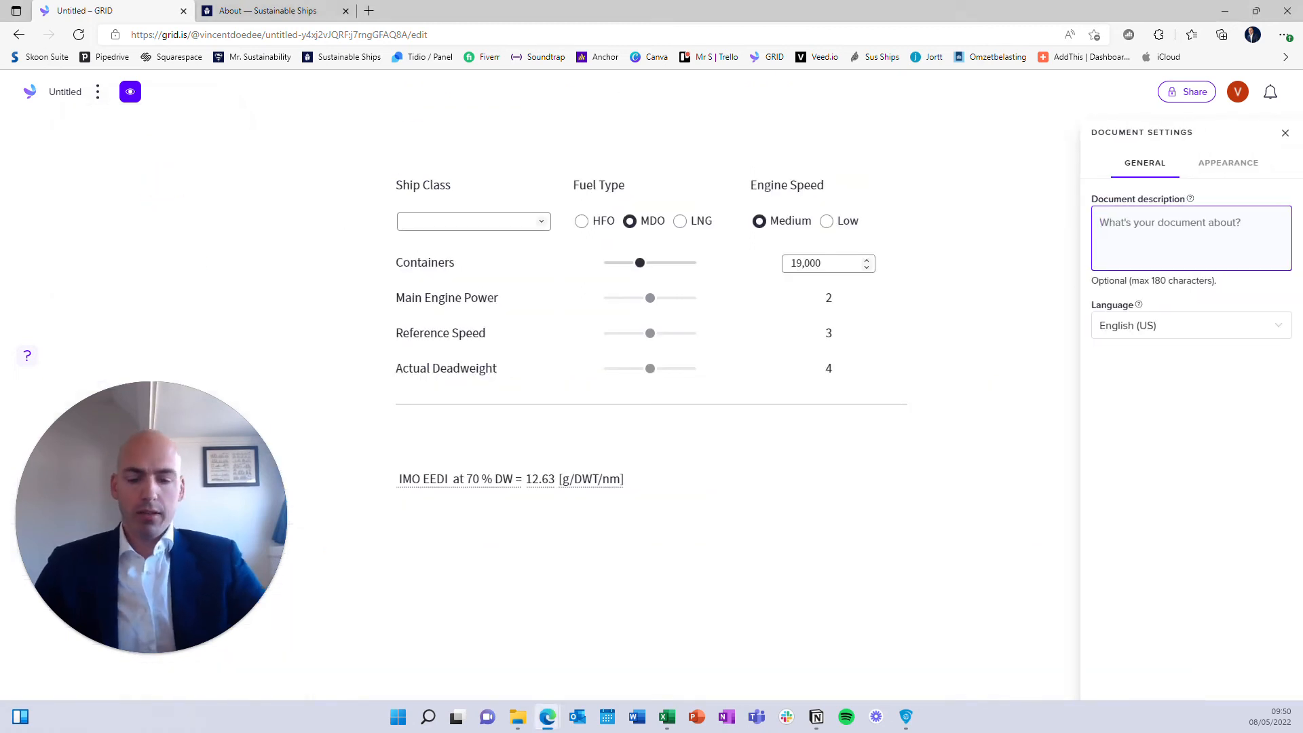
{"action": "type", "text": "Doe"}
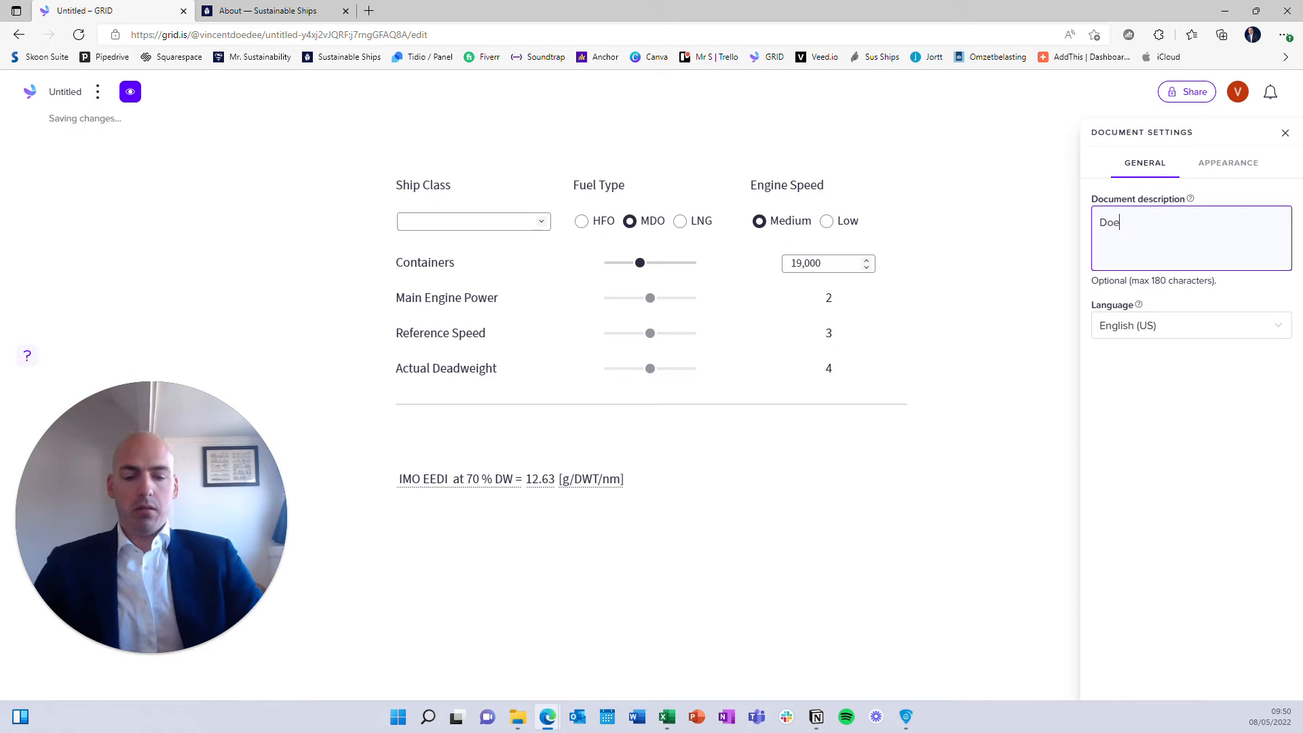
{"action": "type", "text": "snt matter becaus"}
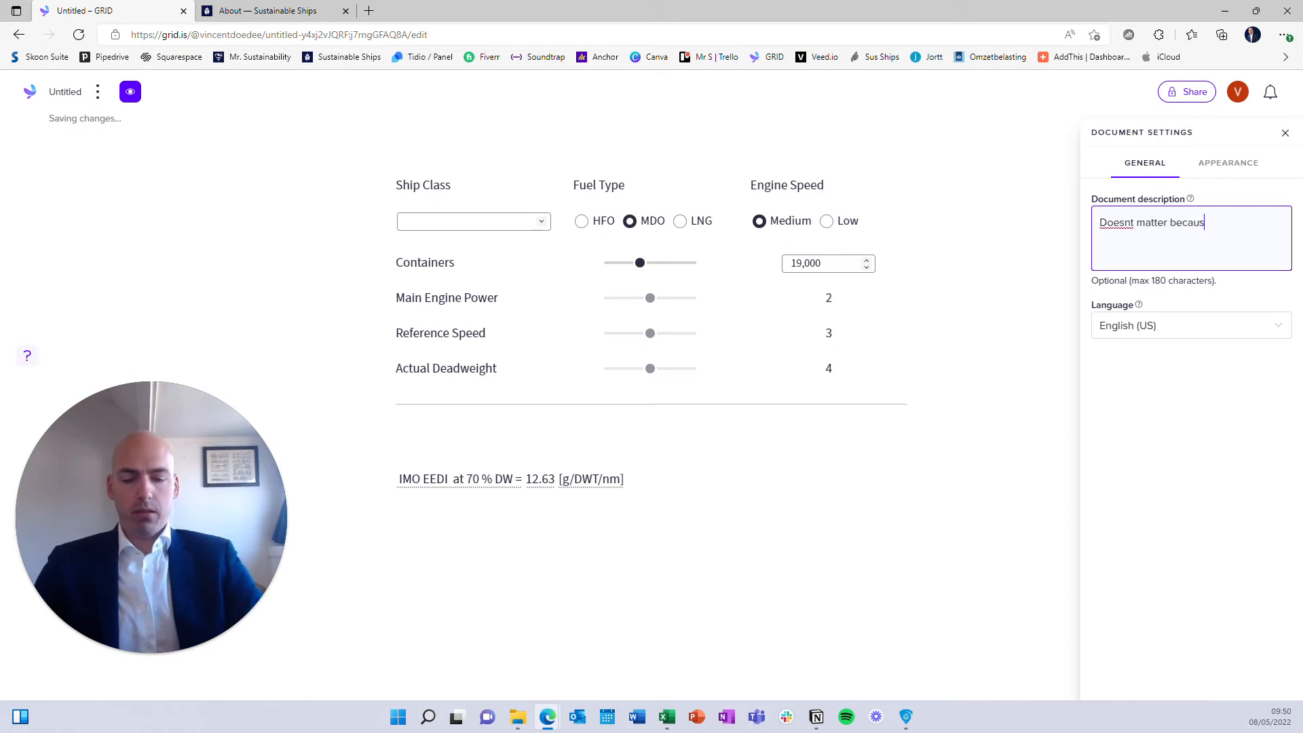
{"action": "type", "text": "e this tutorial"}
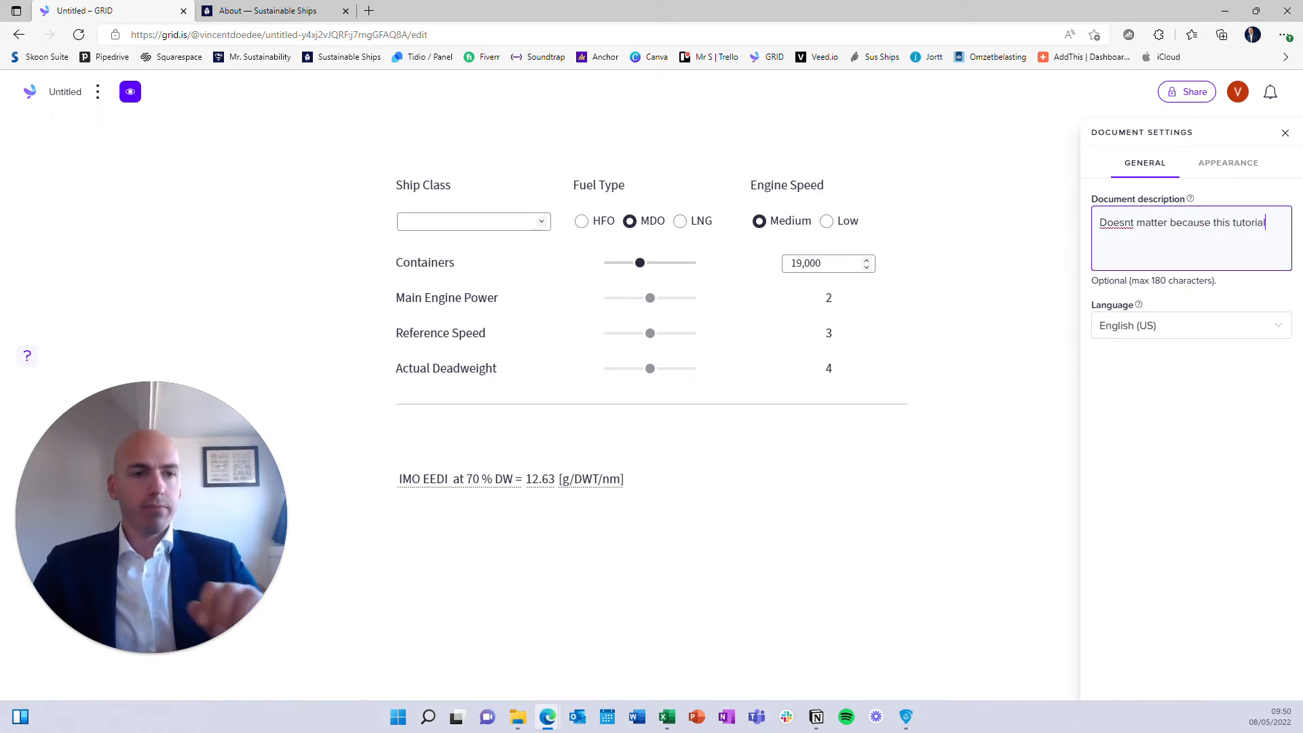
Step: Set the document background color to #0a1543 and the accent color to #FFFFFF
{"action": "left_click", "coordinate": [1228, 163]}
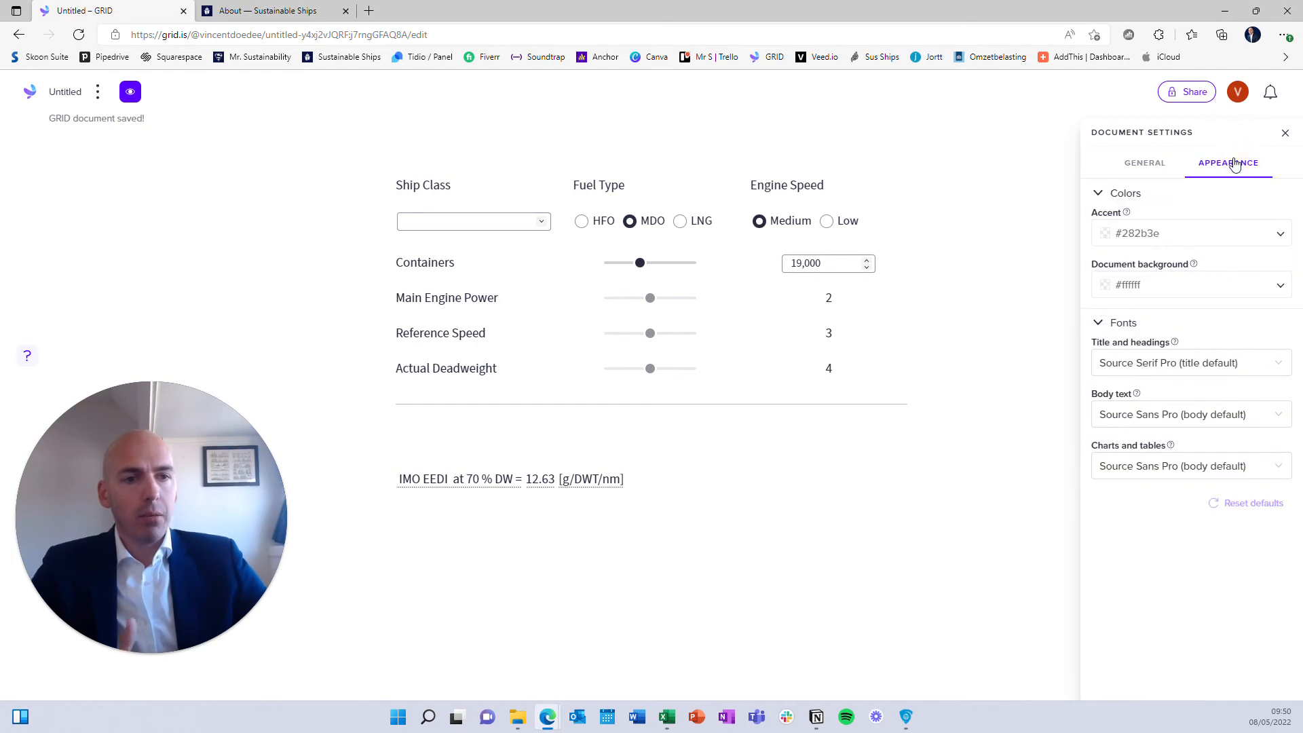
{"action": "left_click", "coordinate": [1205, 235]}
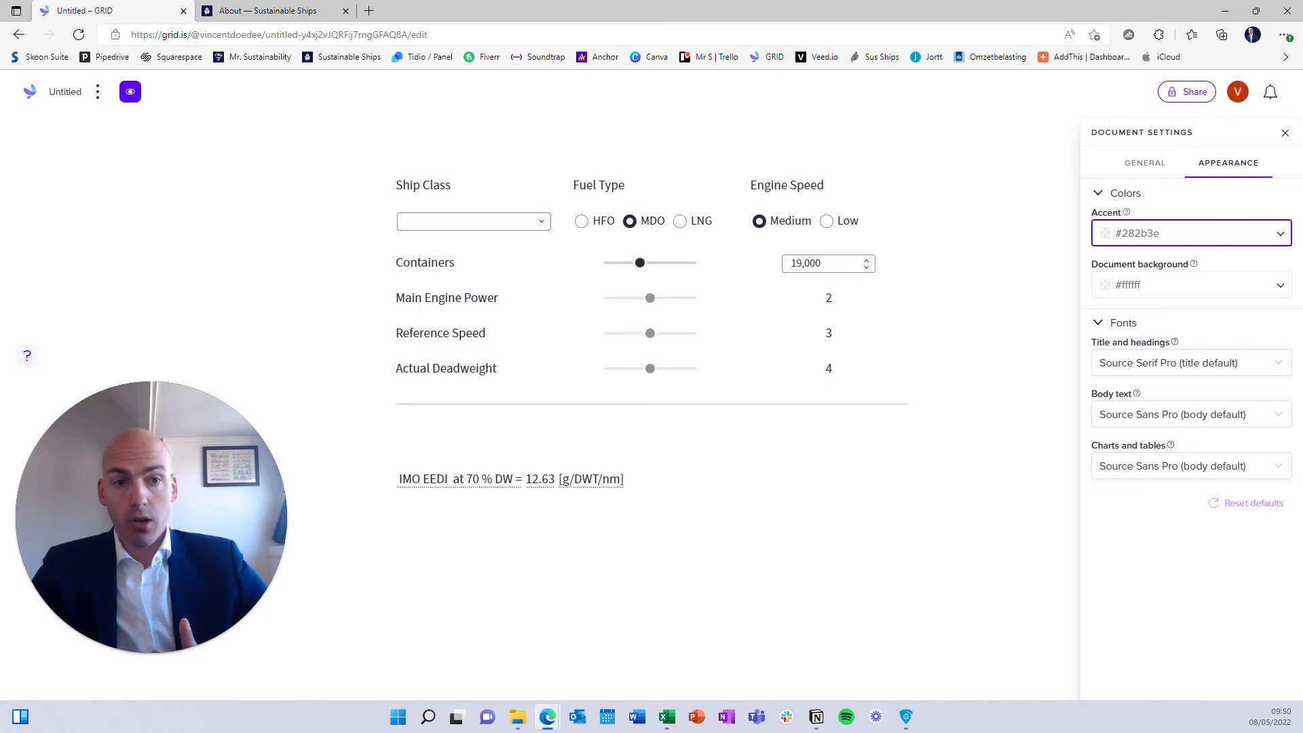
{"action": "left_click", "coordinate": [1156, 285]}
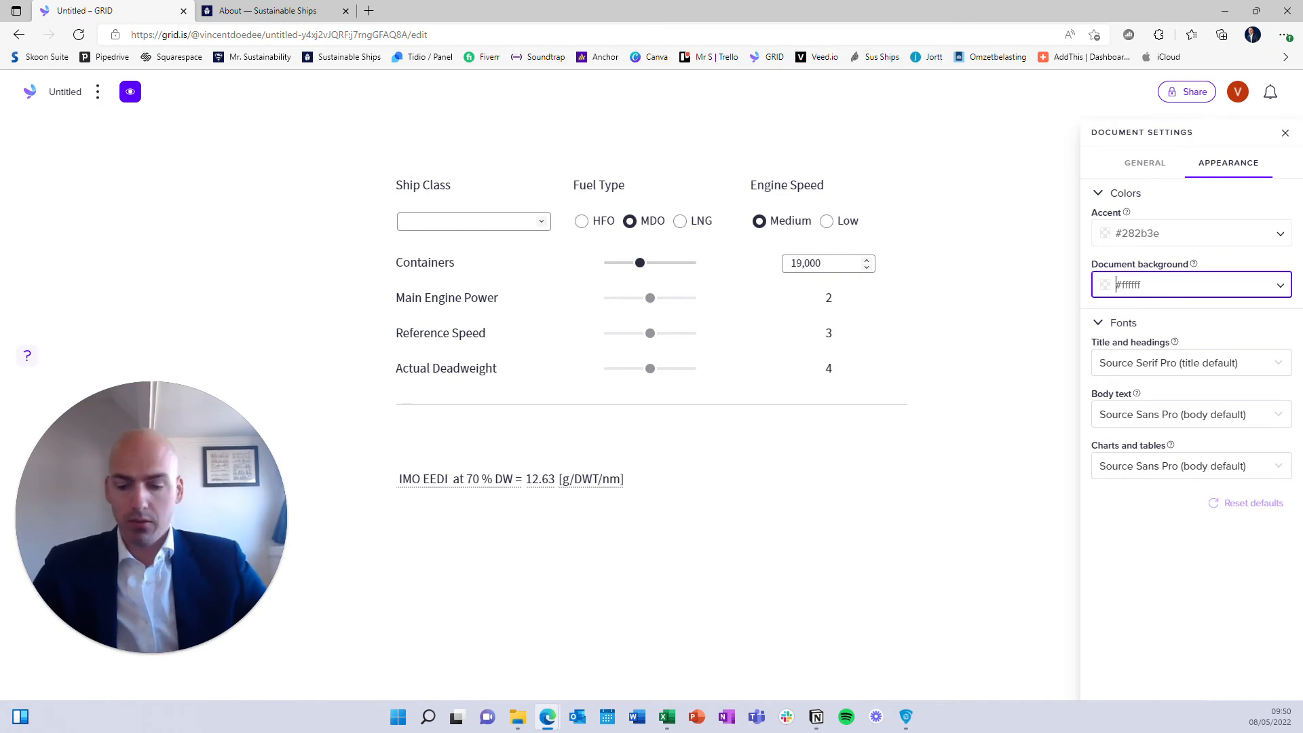
{"action": "type", "text": "#0"}
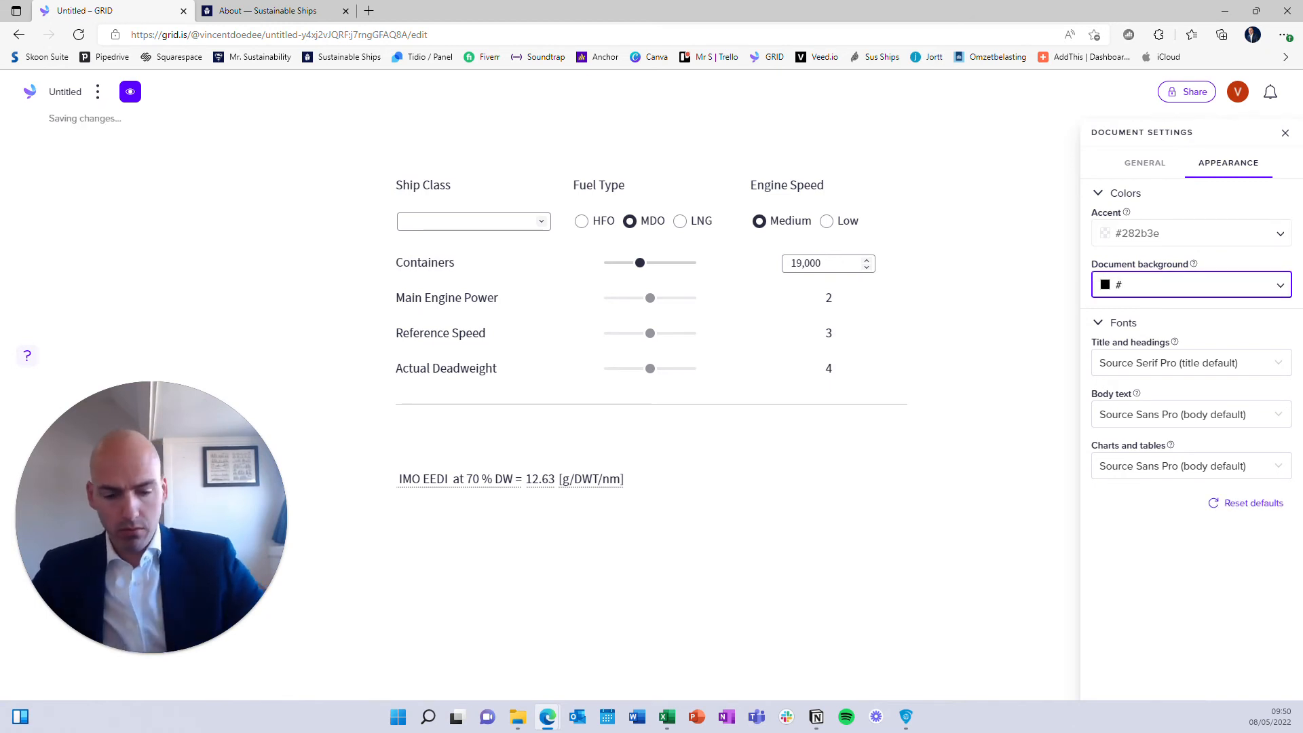
{"action": "type", "text": "a1543"}
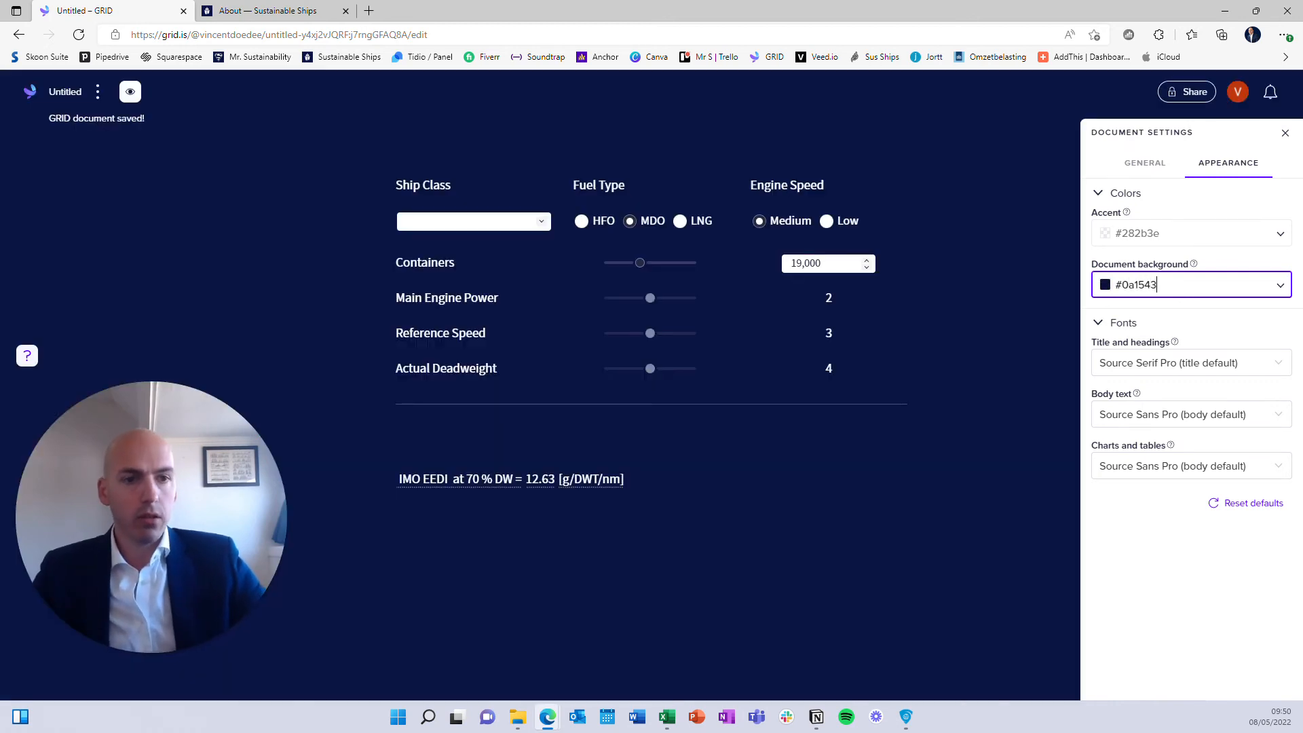
{"action": "left_click", "coordinate": [1208, 233]}
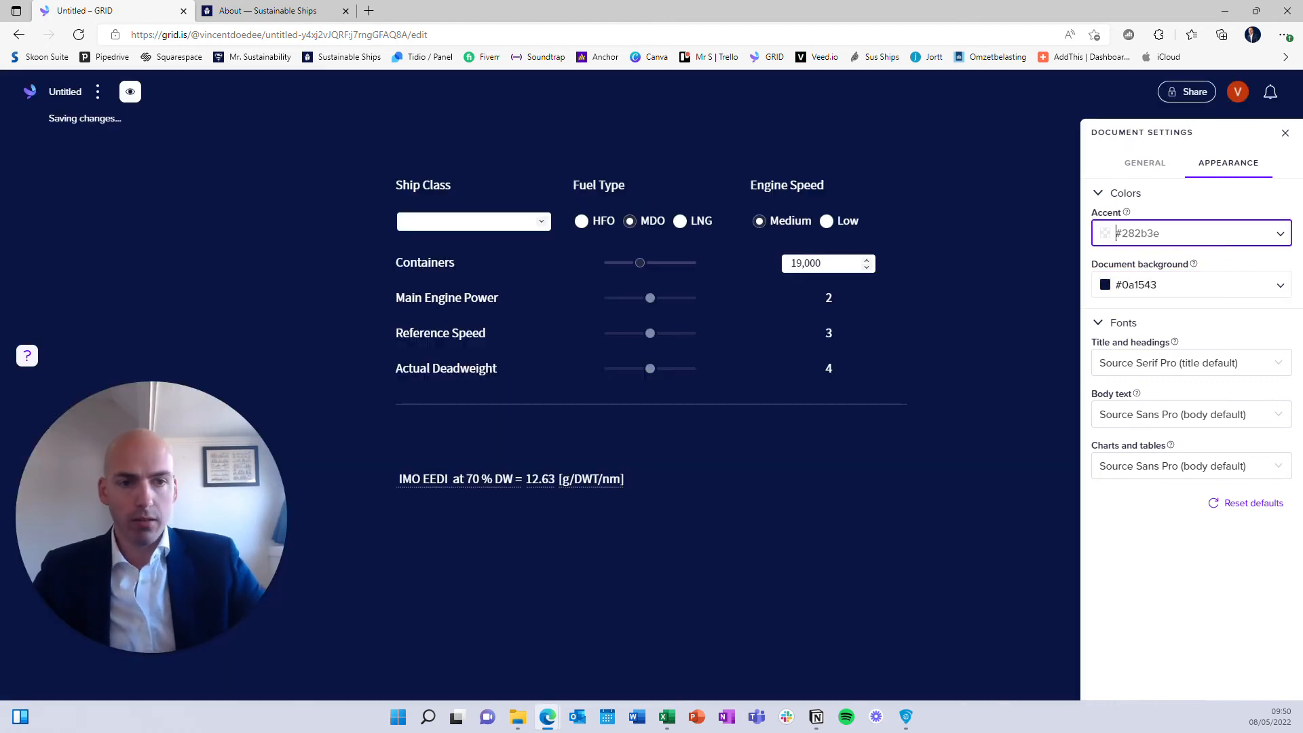
{"action": "type", "text": "#"}
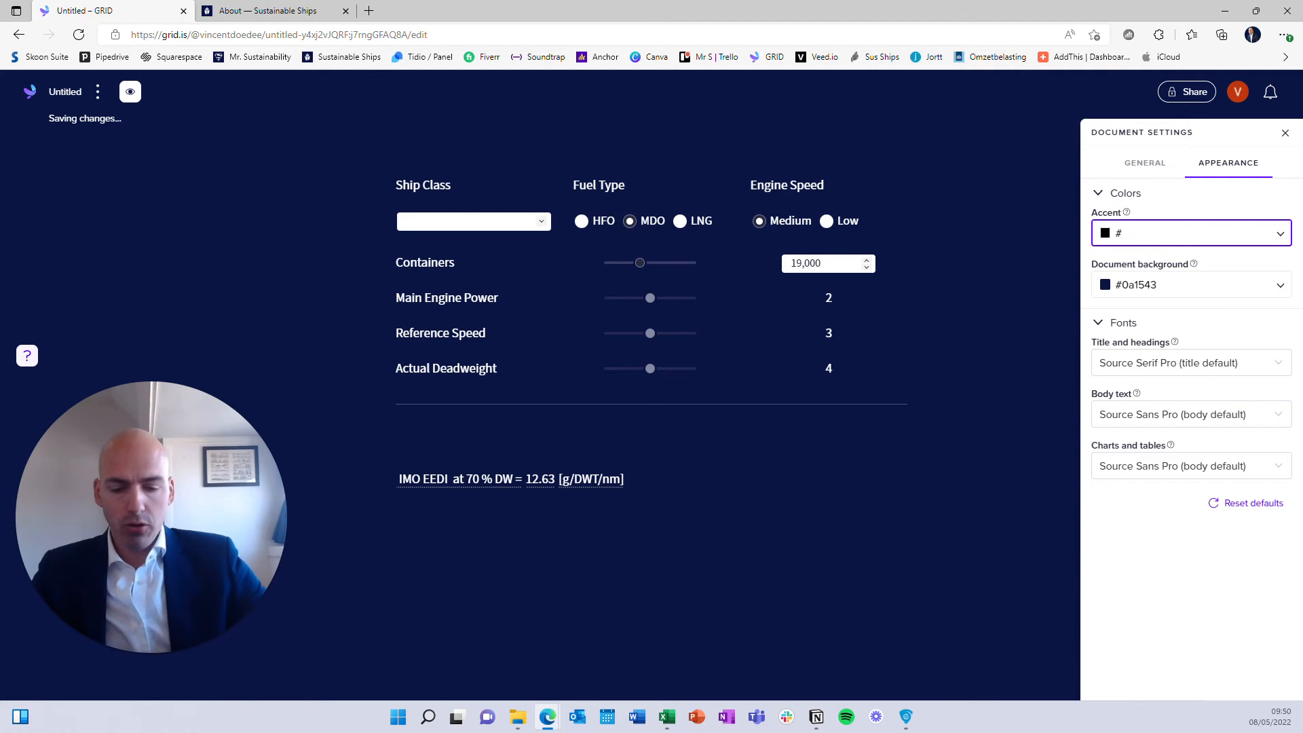
{"action": "type", "text": "FFFFFF"}
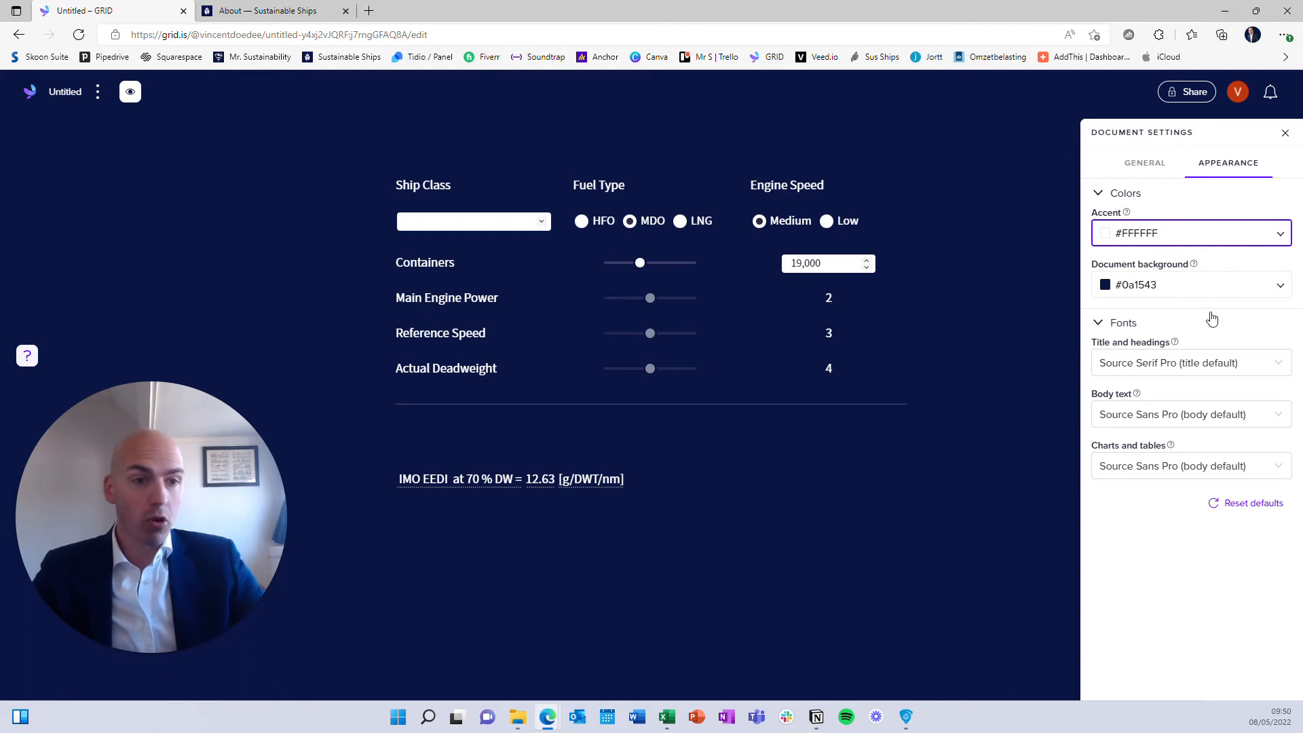
Step: Set the font to Poppins for title and headings, body text, and charts and tables
{"action": "left_click", "coordinate": [1254, 365]}
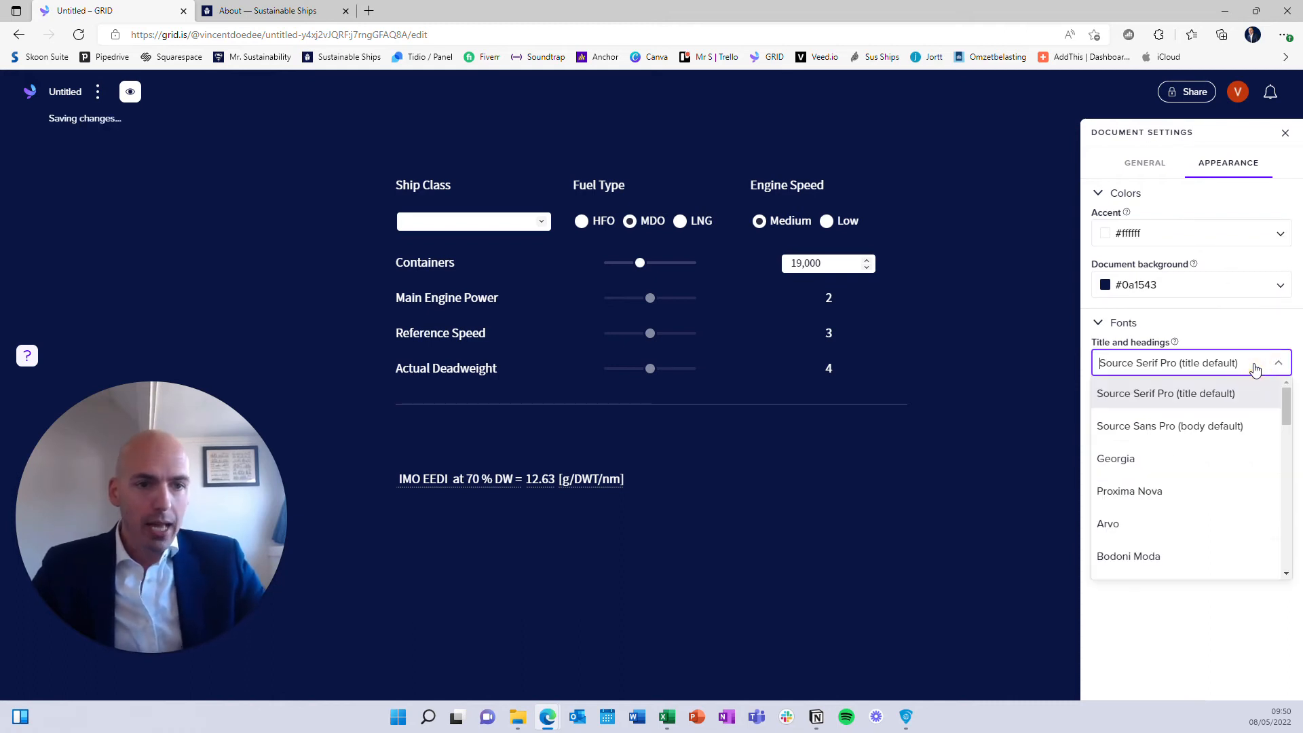
{"action": "type", "text": "popp"}
{"action": "left_click", "coordinate": [1215, 392]}
{"action": "left_click", "coordinate": [1214, 414]}
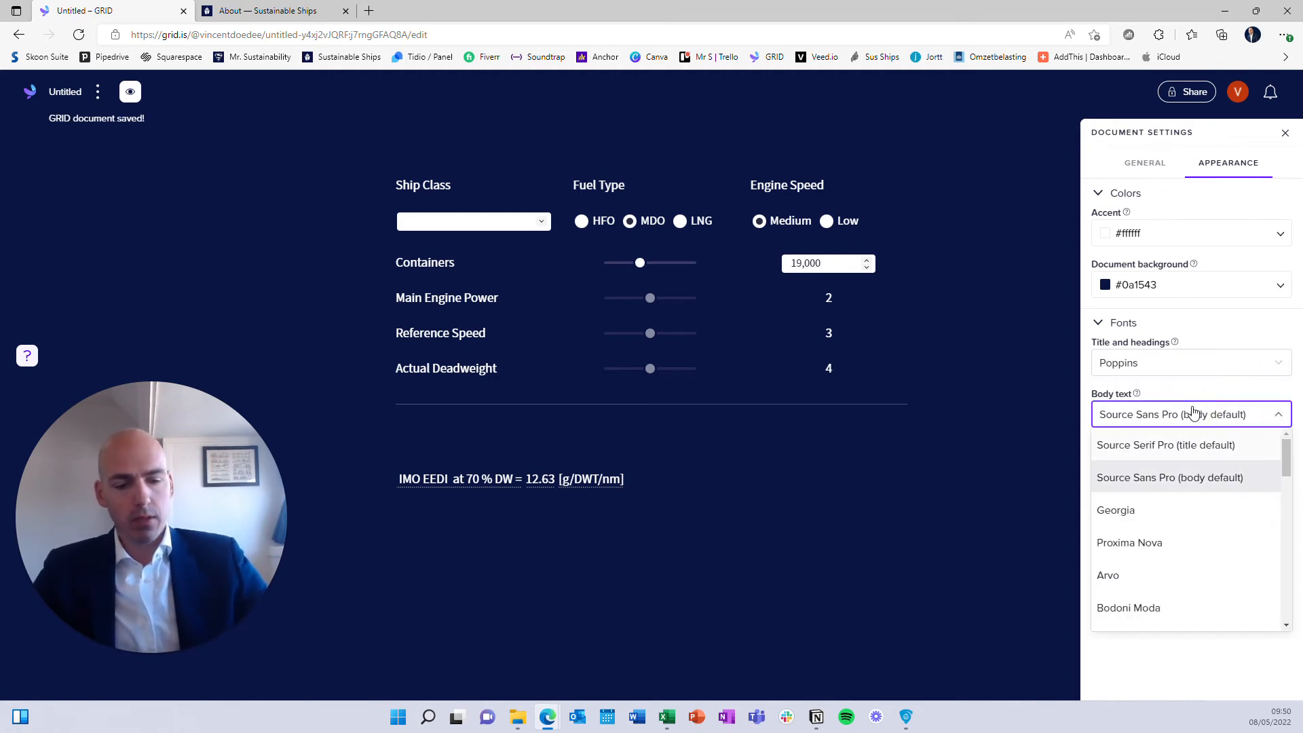
{"action": "type", "text": "popp"}
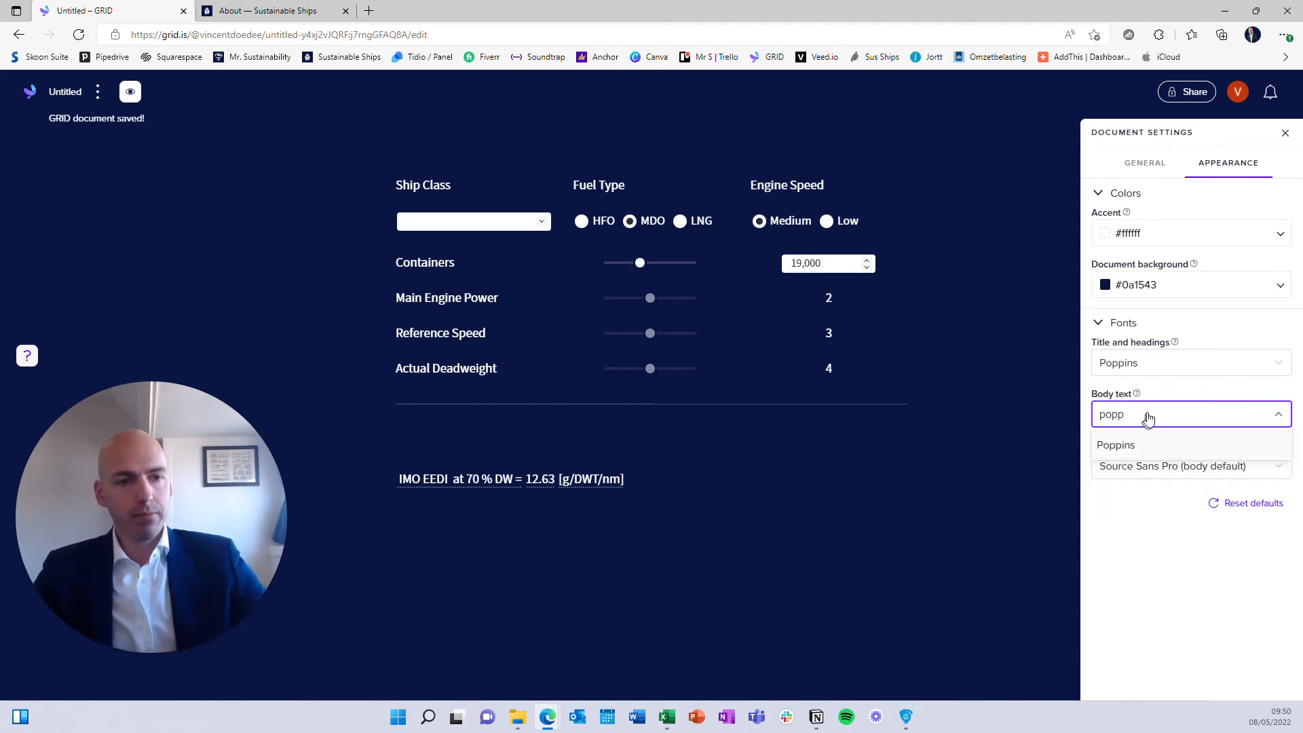
{"action": "left_click", "coordinate": [1160, 445]}
{"action": "left_click", "coordinate": [1169, 464]}
{"action": "type", "text": "poip"}
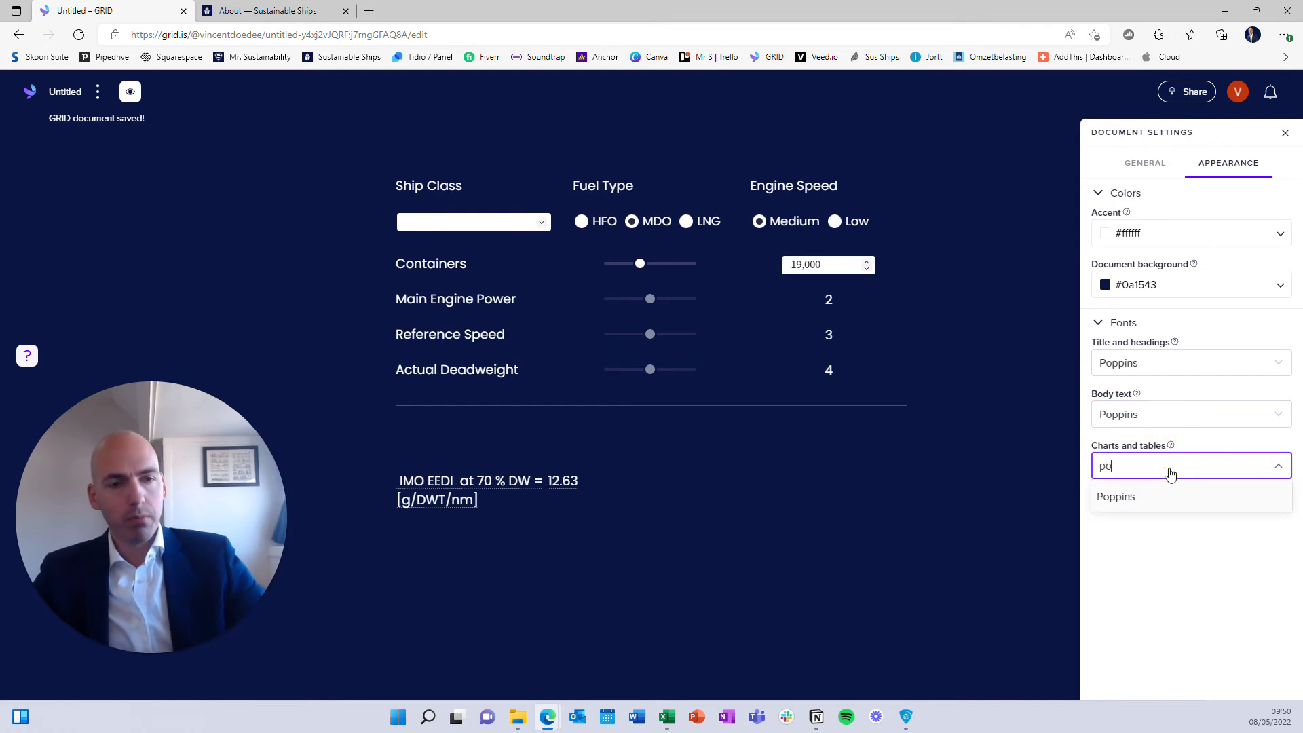
{"action": "key", "text": "BackSpace"}
{"action": "key", "text": "BackSpace"}
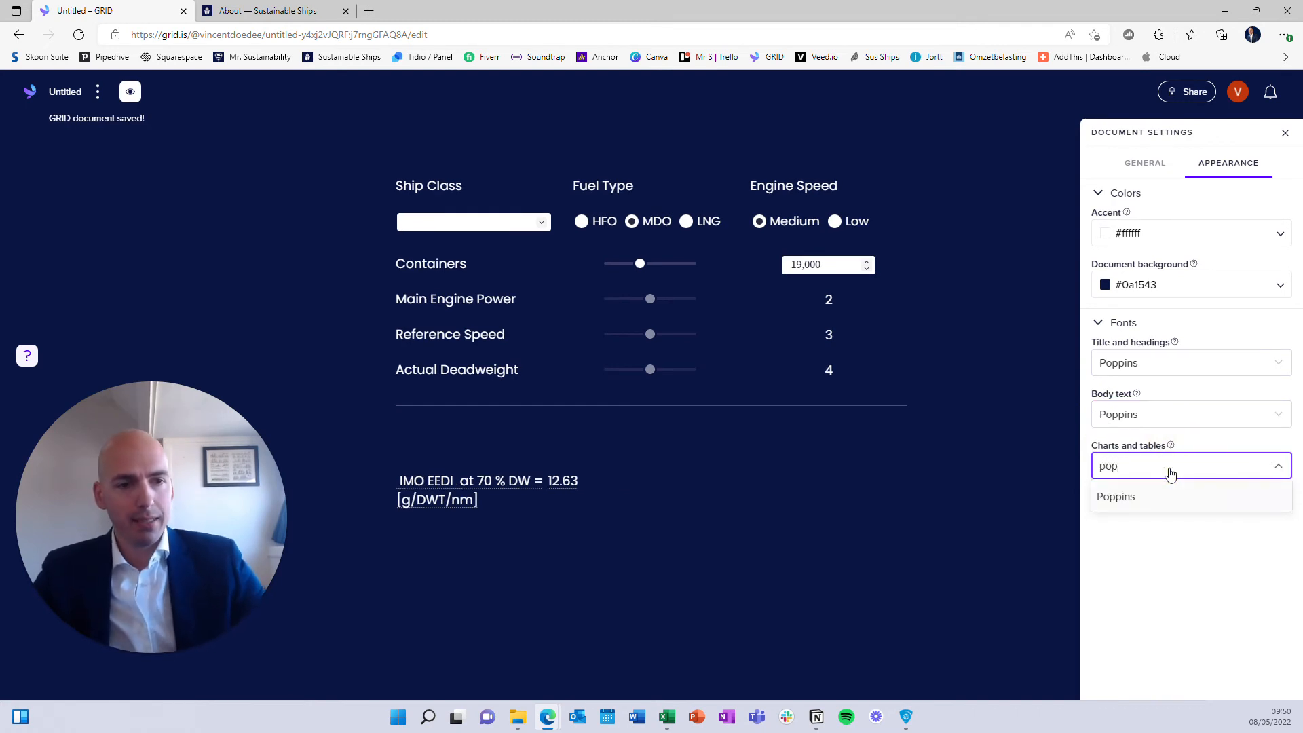
{"action": "left_click", "coordinate": [1154, 495]}
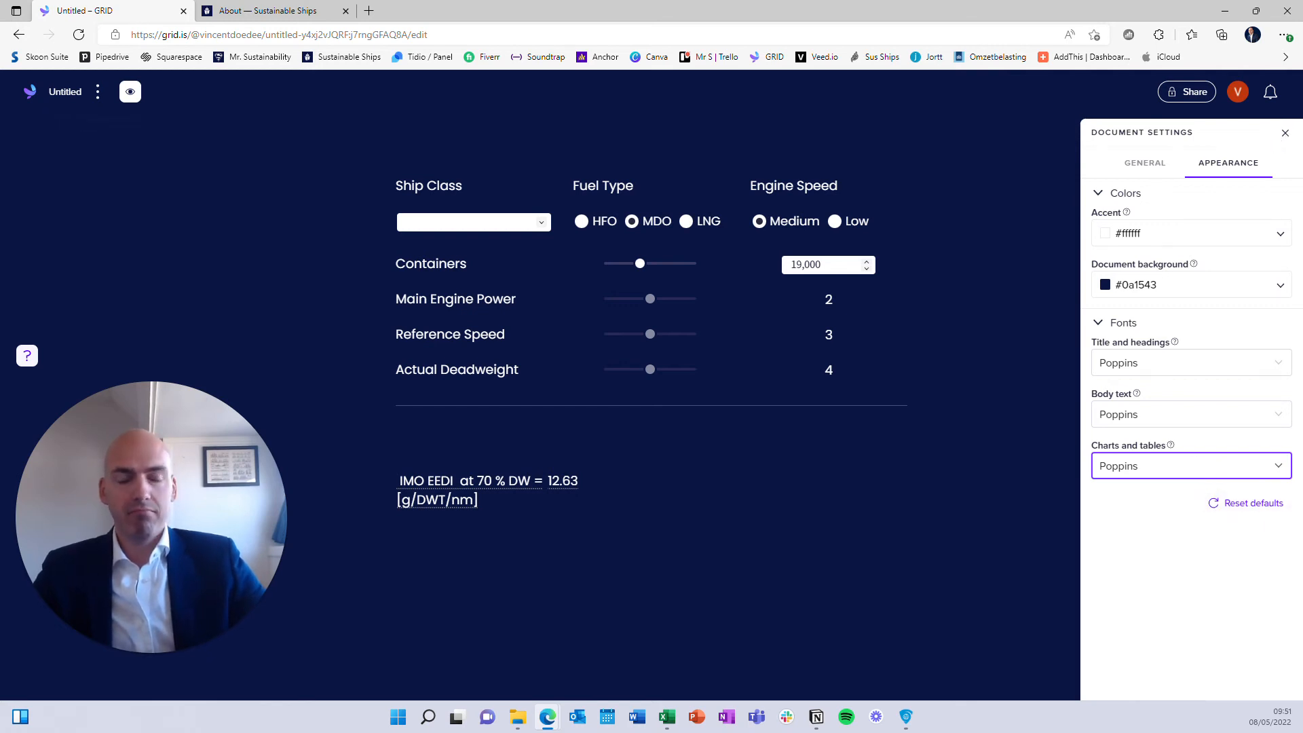
Step: Try again to delete the empty column next to the IMO EEDI formula outputs
{"action": "left_click", "coordinate": [901, 459]}
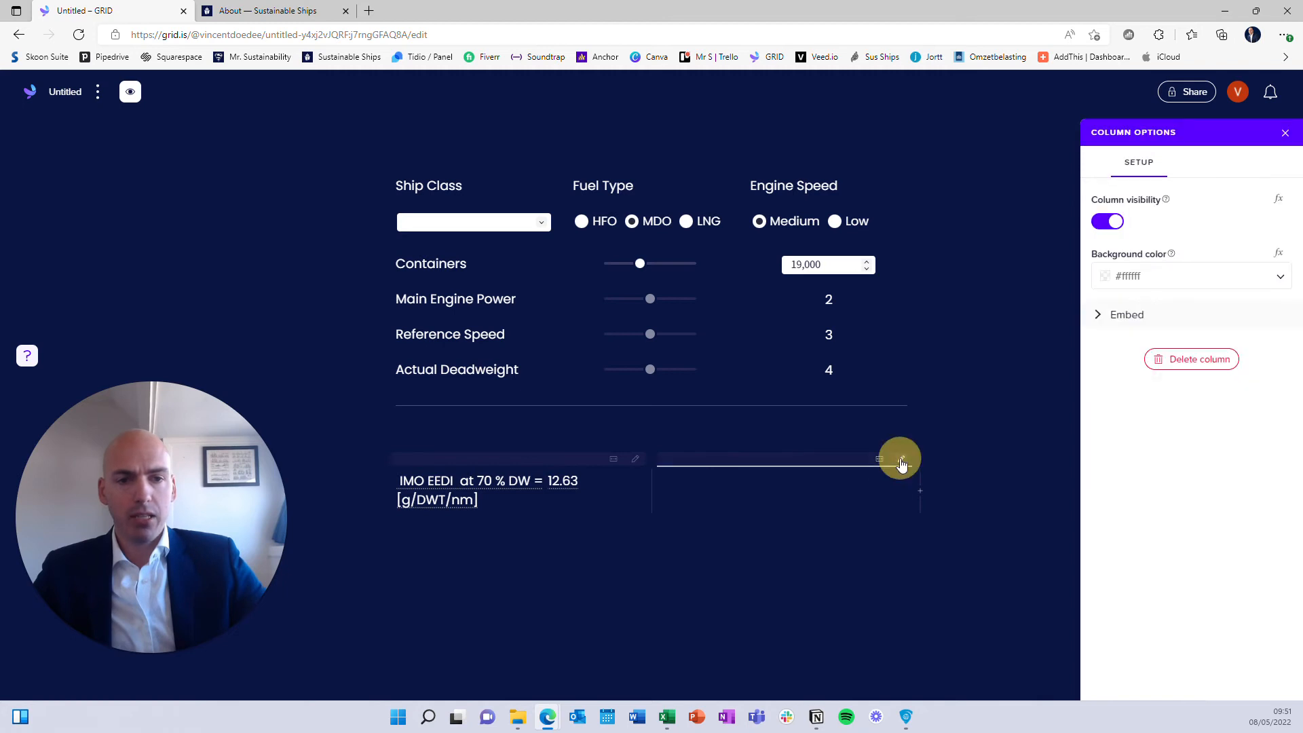
{"action": "left_click", "coordinate": [1186, 362]}
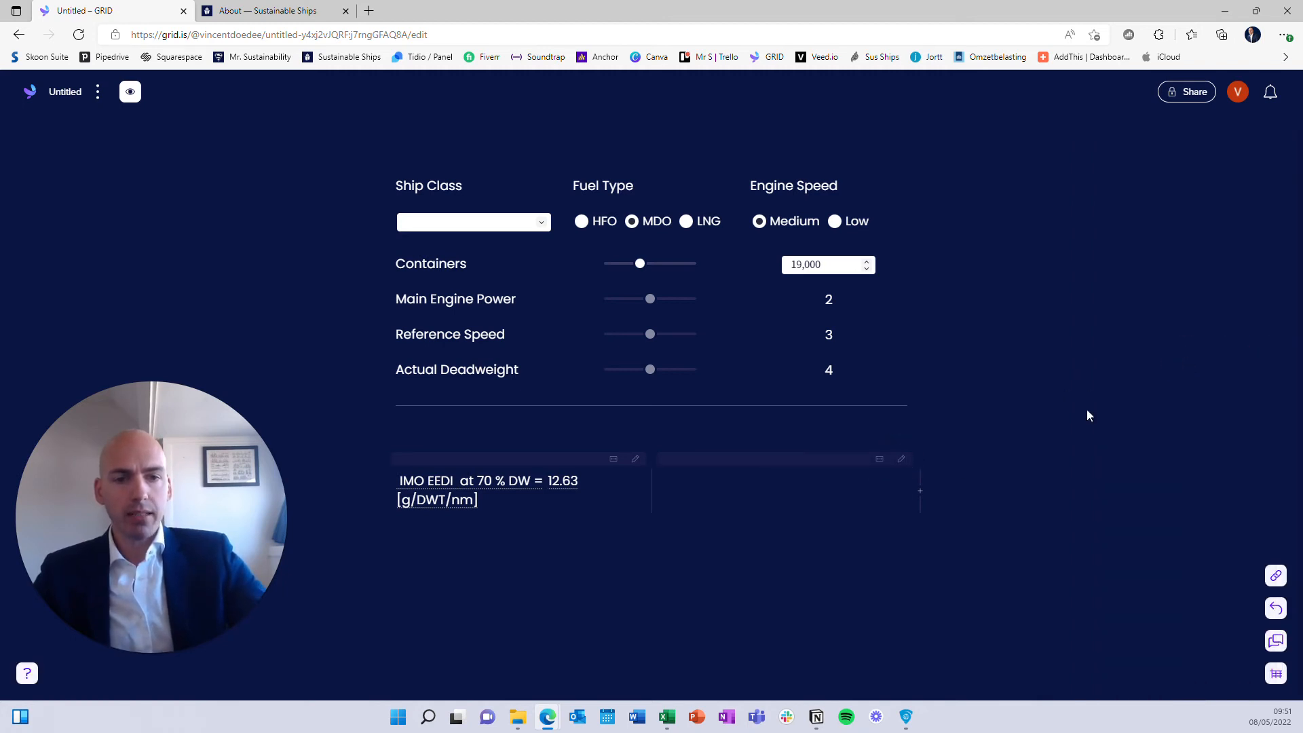
Step: Delete the empty column beside the IMO EEDI formula outputs and center the EEDI result line
{"action": "left_click", "coordinate": [901, 459]}
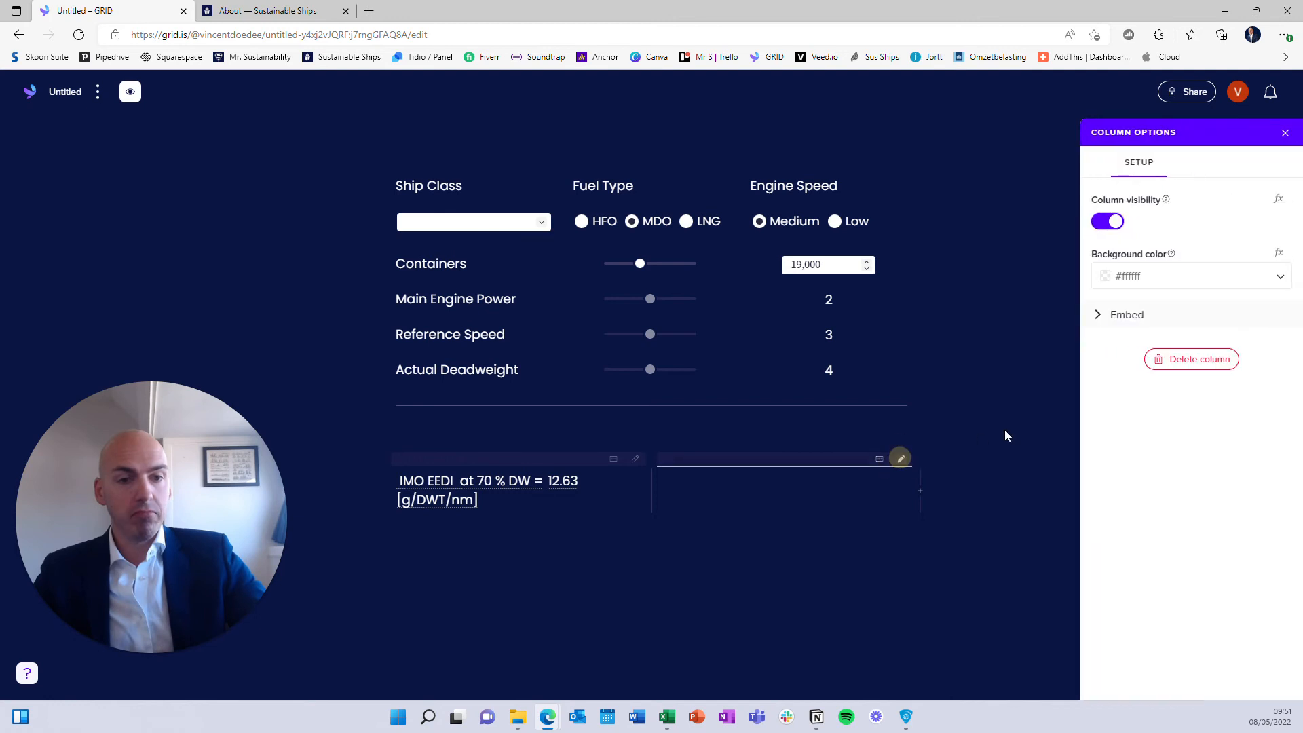
{"action": "left_click", "coordinate": [1172, 359]}
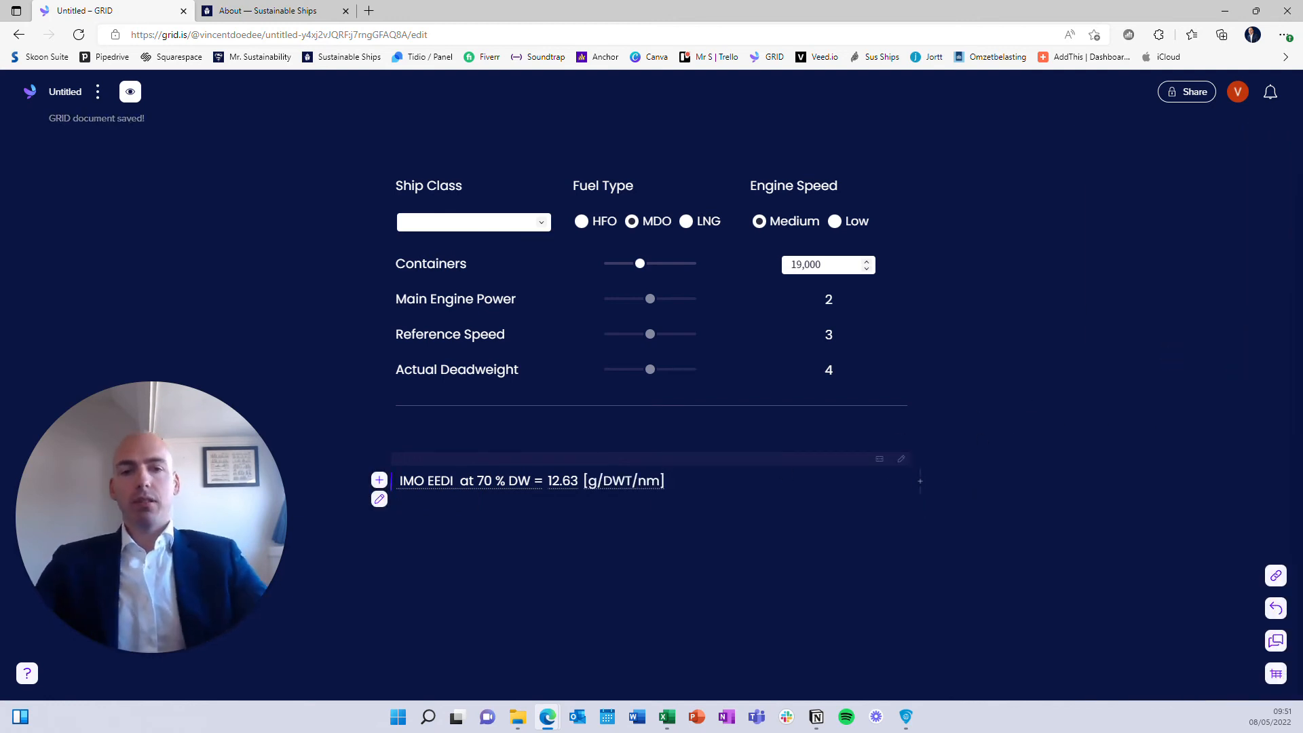
{"action": "type", "text": "g"}
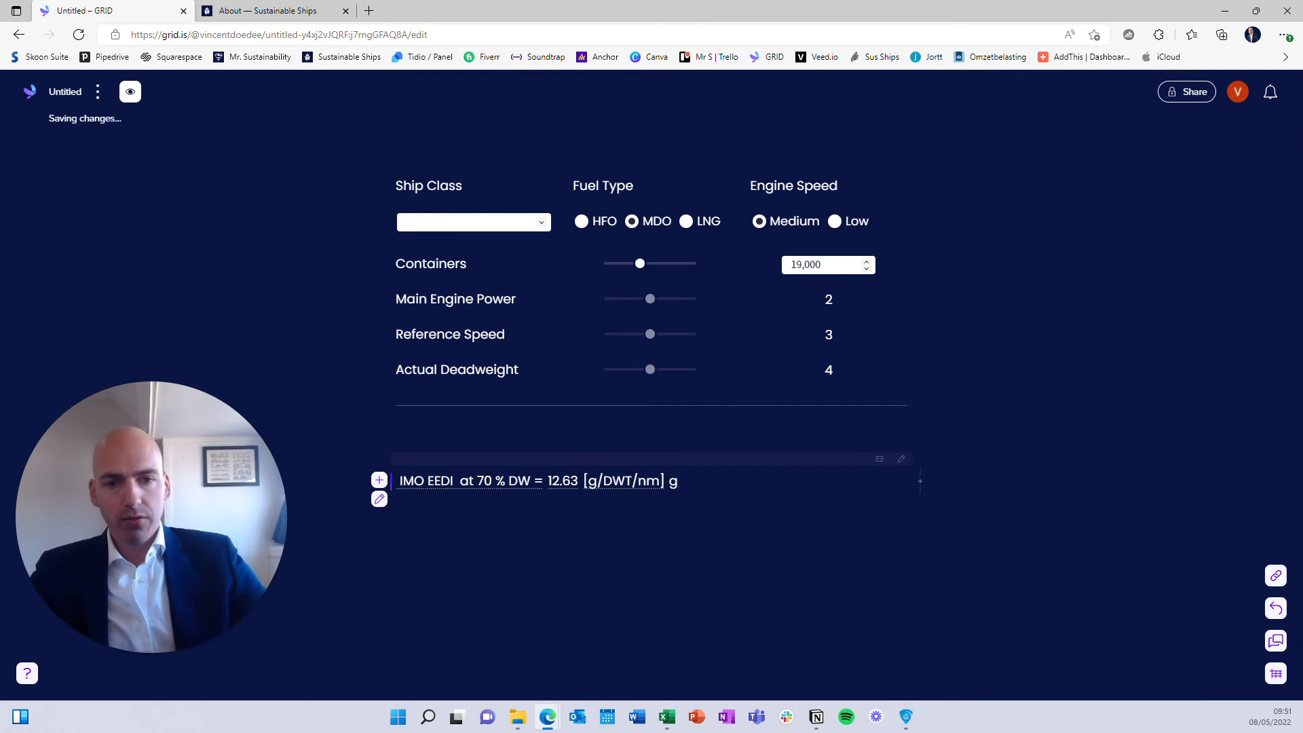
{"action": "double_click", "coordinate": [672, 481]}
{"action": "left_click", "coordinate": [624, 458]}
{"action": "left_click", "coordinate": [816, 483]}
{"action": "key", "text": "BackSpace"}
{"action": "key", "text": "BackSpace"}
Step: Set the background color of the column holding the EEDI result to #FFFFFF
{"action": "left_click", "coordinate": [903, 462]}
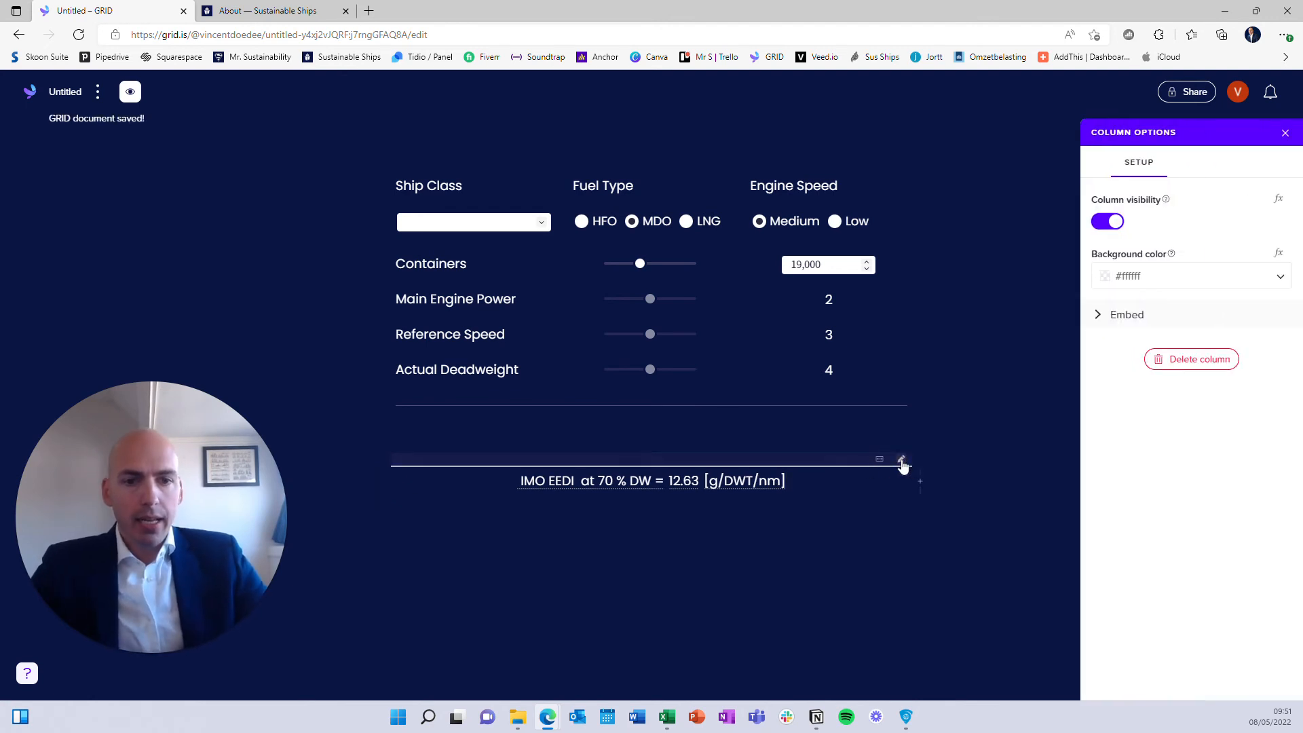
{"action": "left_click", "coordinate": [1171, 272]}
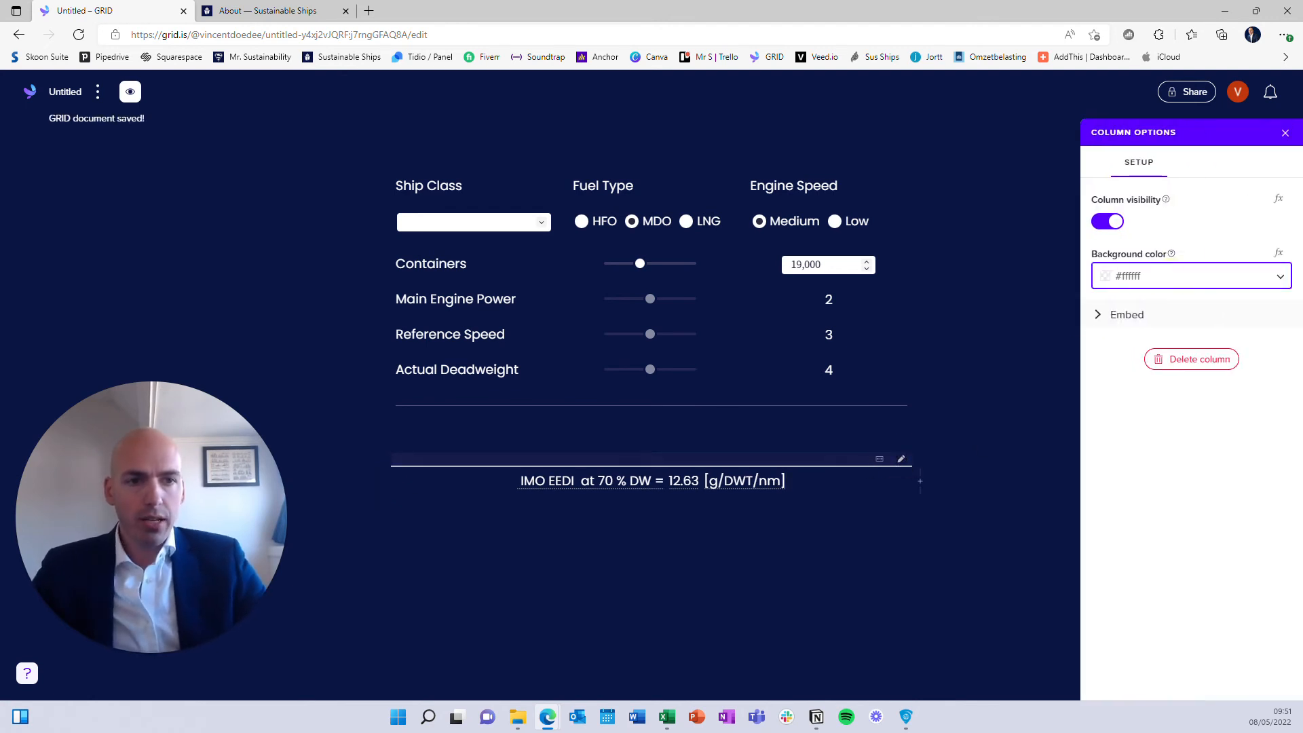
{"action": "type", "text": "#"}
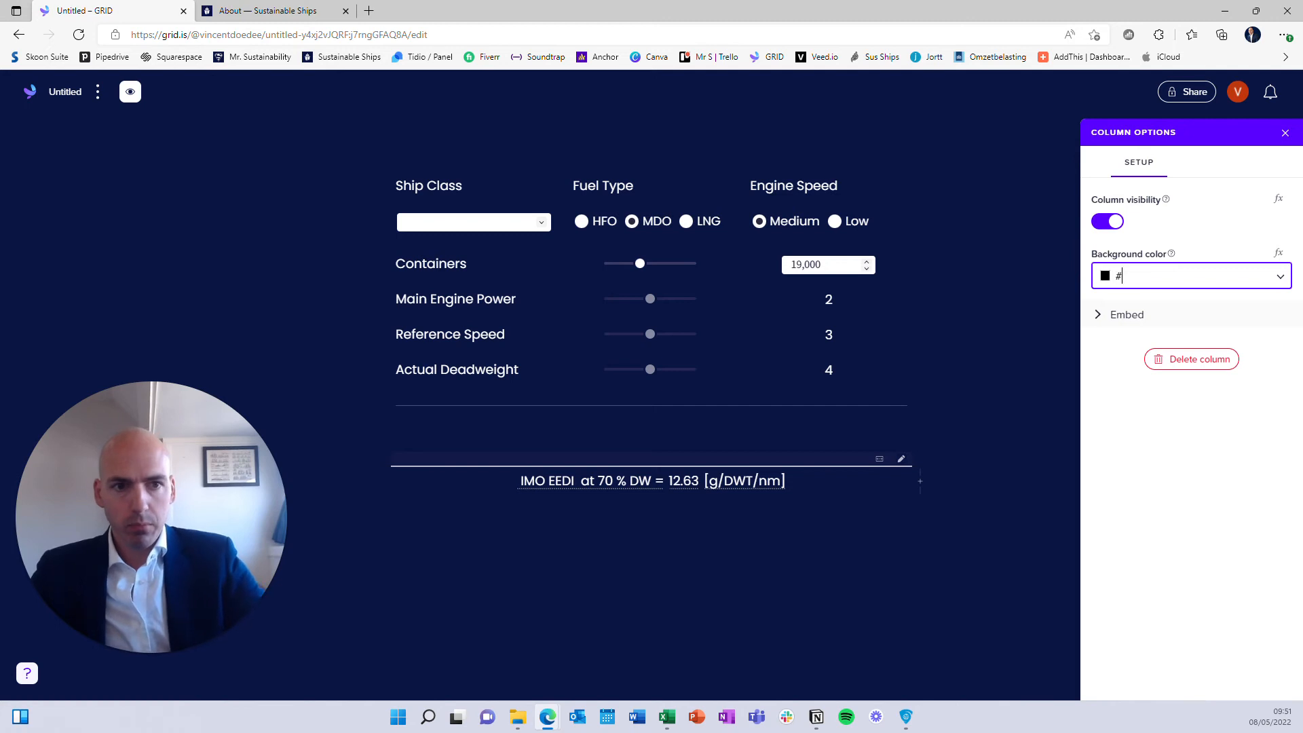
{"action": "type", "text": "0a"}
{"action": "key", "text": "BackSpace"}
{"action": "key", "text": "BackSpace"}
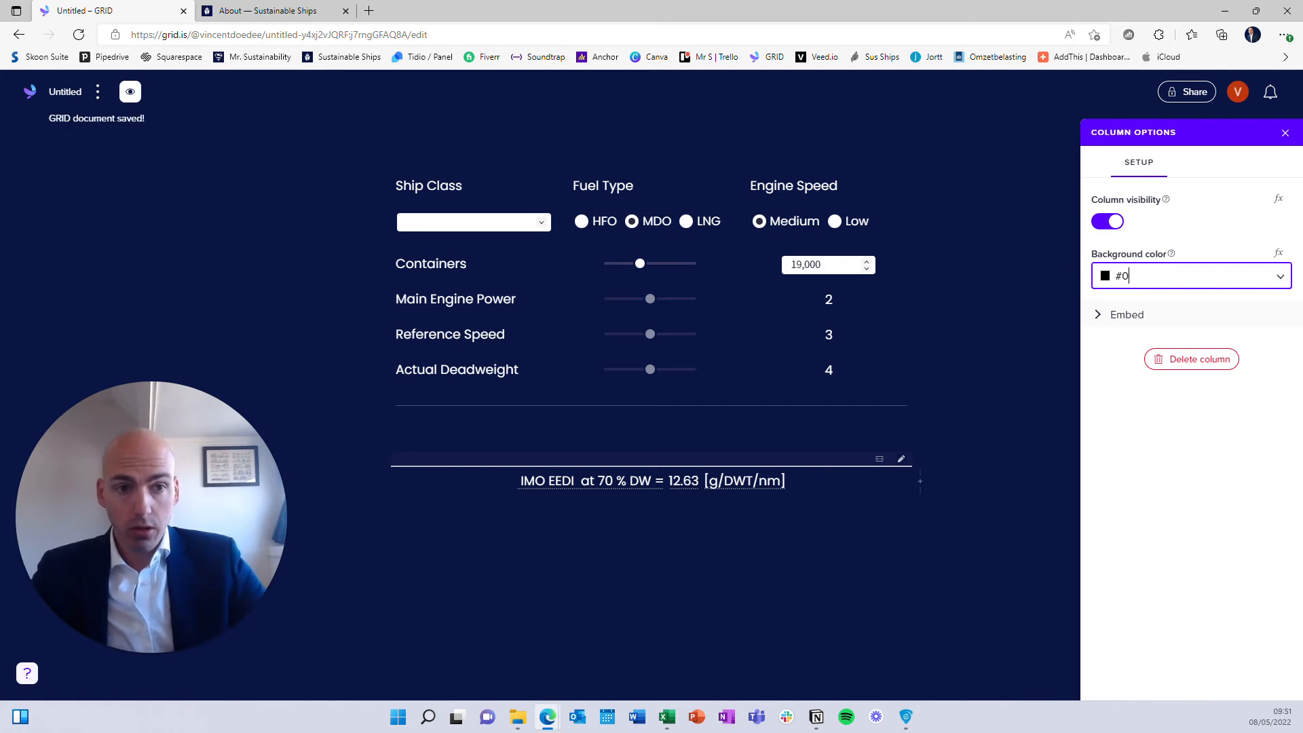
{"action": "type", "text": "FFFF"}
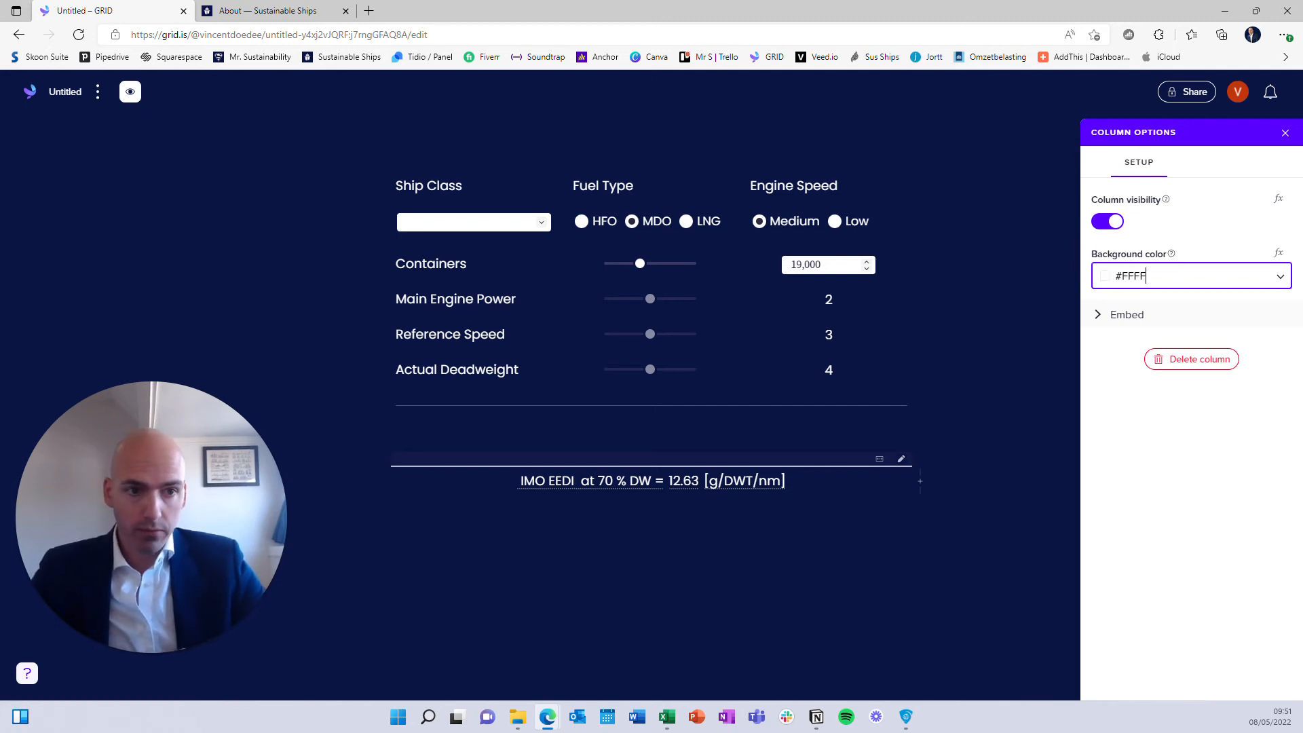
{"action": "type", "text": "FF"}
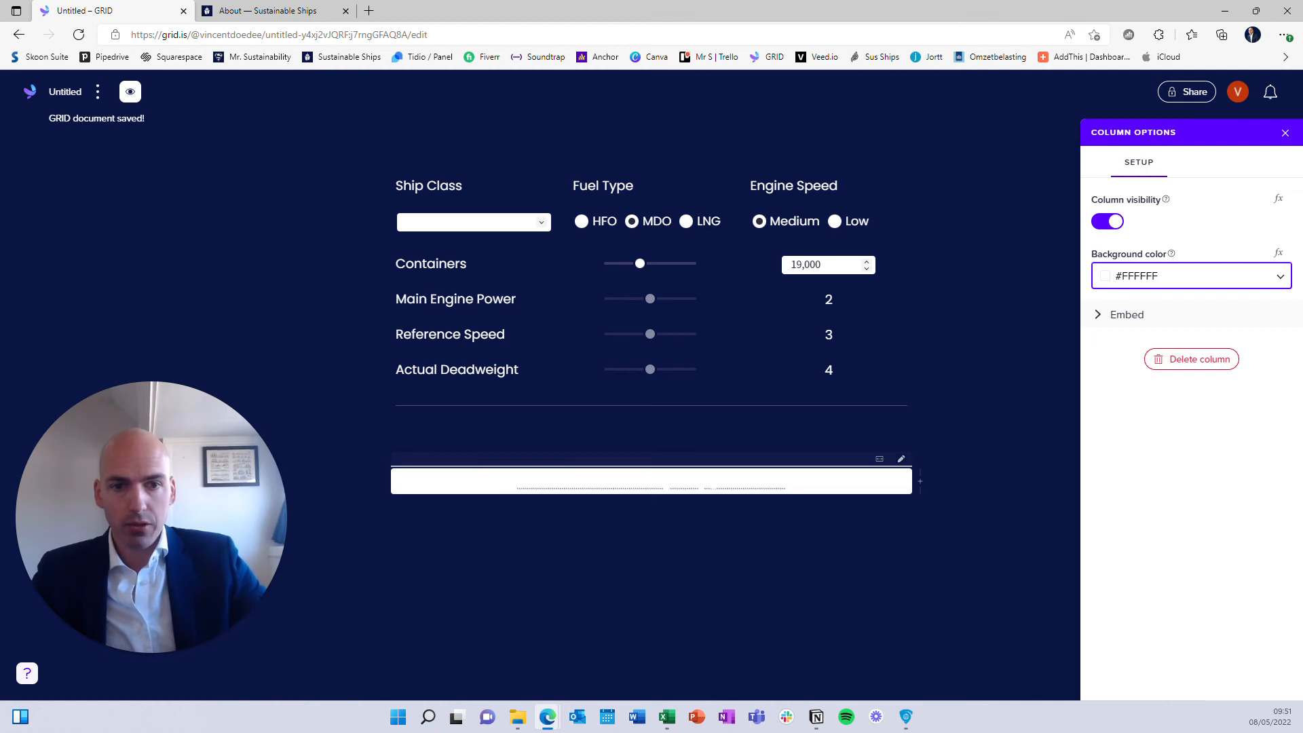
Step: Set the text color of the [g/DWT/nm] unit formula output to #0a1543
{"action": "left_click", "coordinate": [750, 488]}
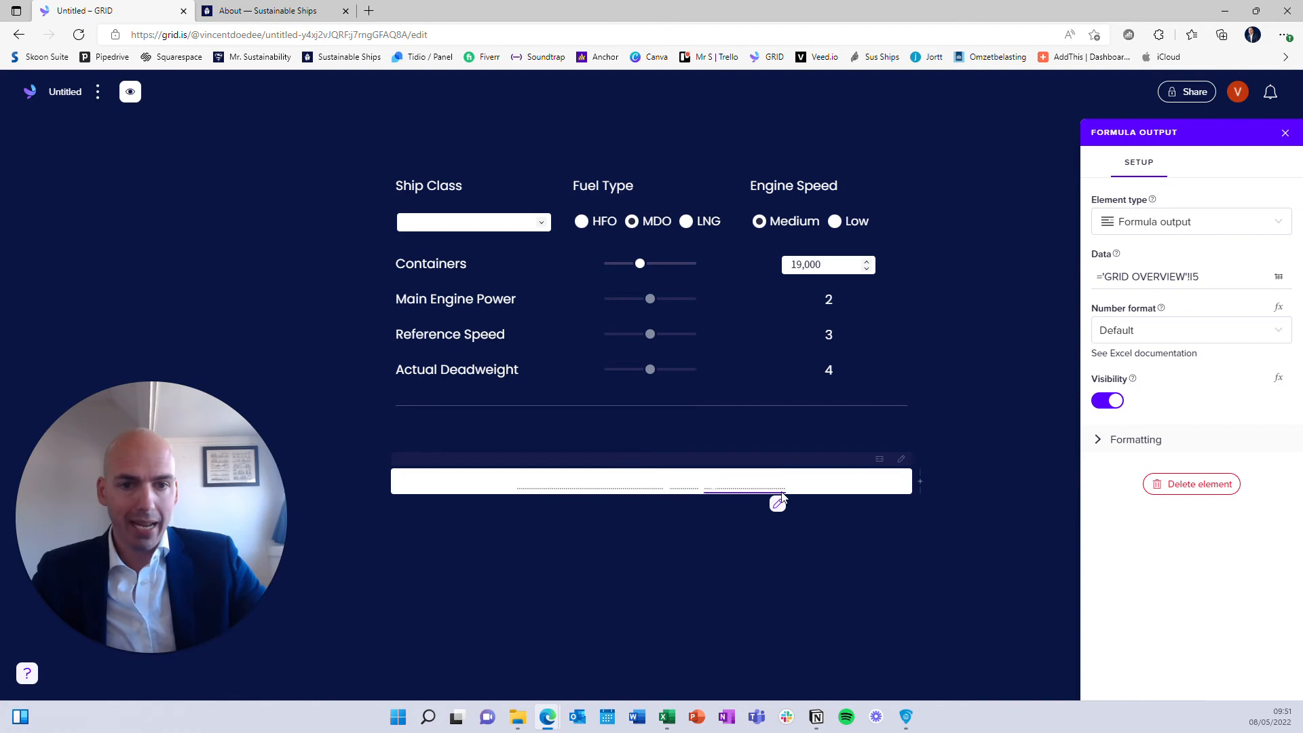
{"action": "left_click", "coordinate": [1089, 442]}
{"action": "left_click", "coordinate": [1138, 577]}
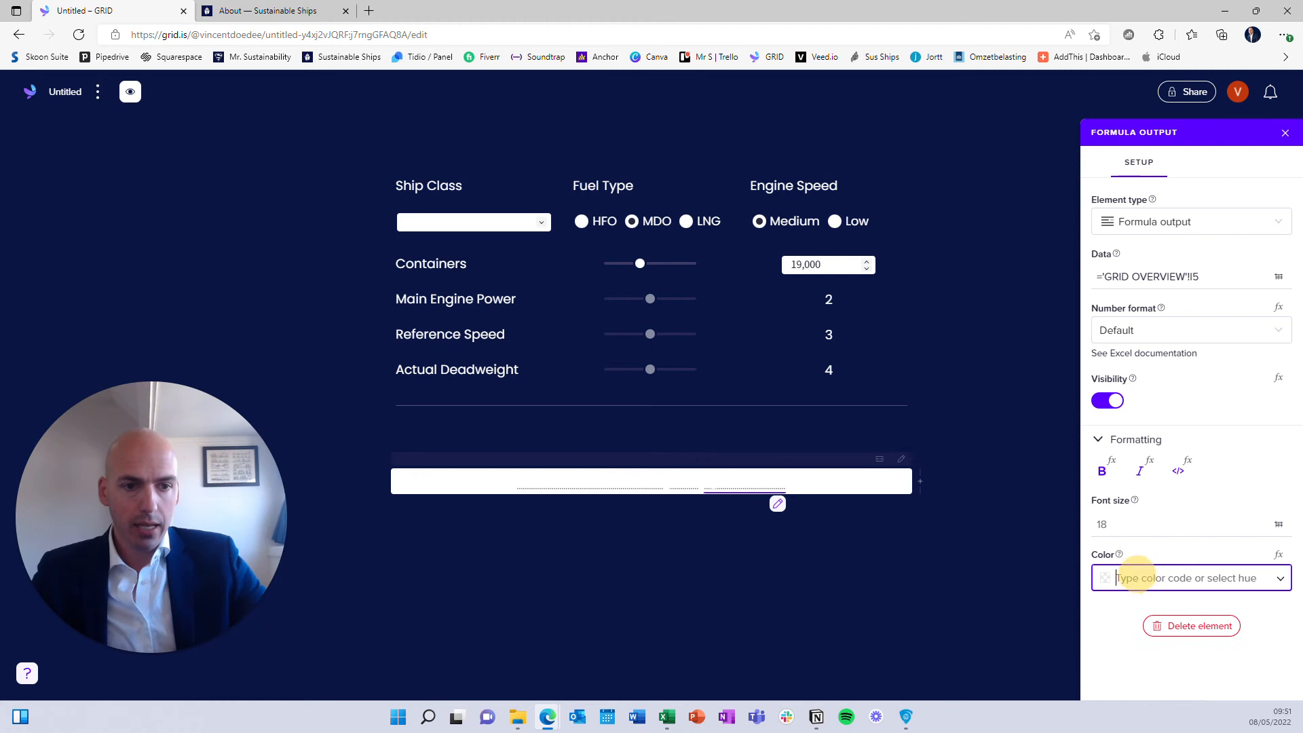
{"action": "type", "text": "#0a1543"}
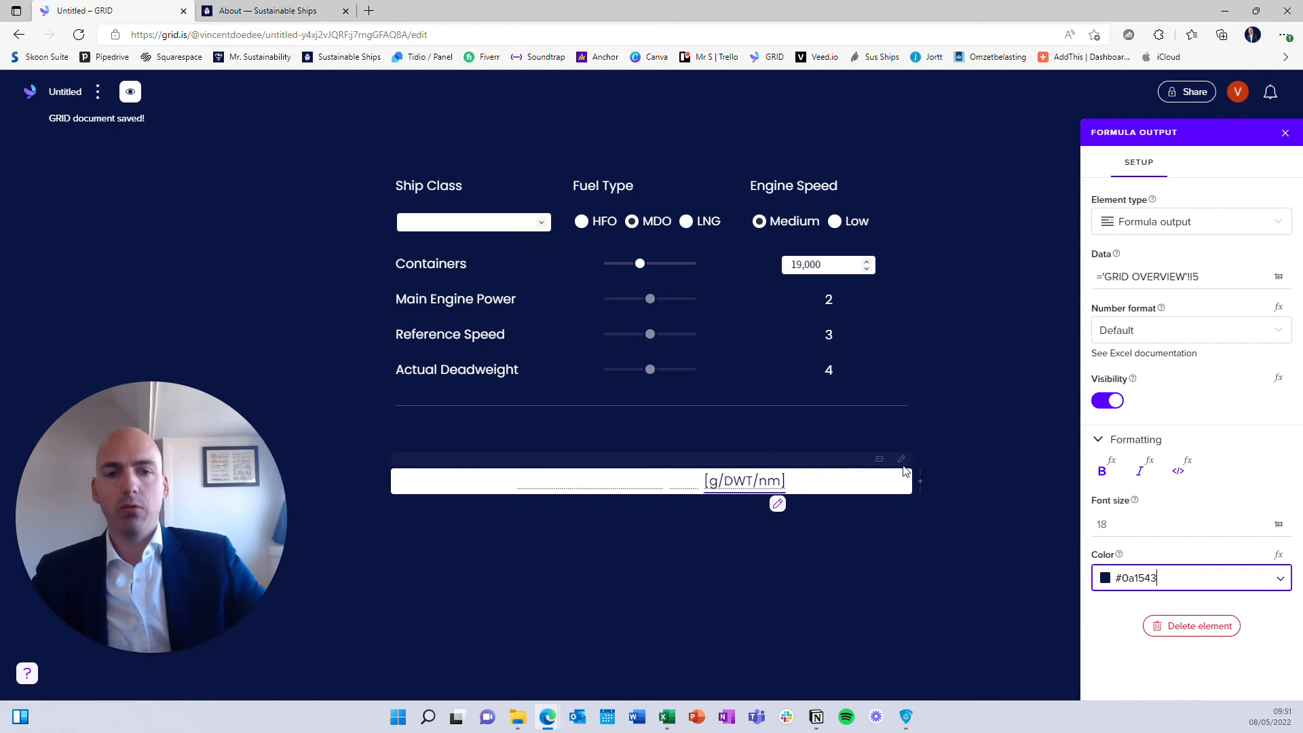
Step: Set the text color of the EEDI value and the IMO EEDI label outputs to #0a1543, and make the value bold
{"action": "left_click", "coordinate": [676, 488]}
{"action": "left_click", "coordinate": [1146, 578]}
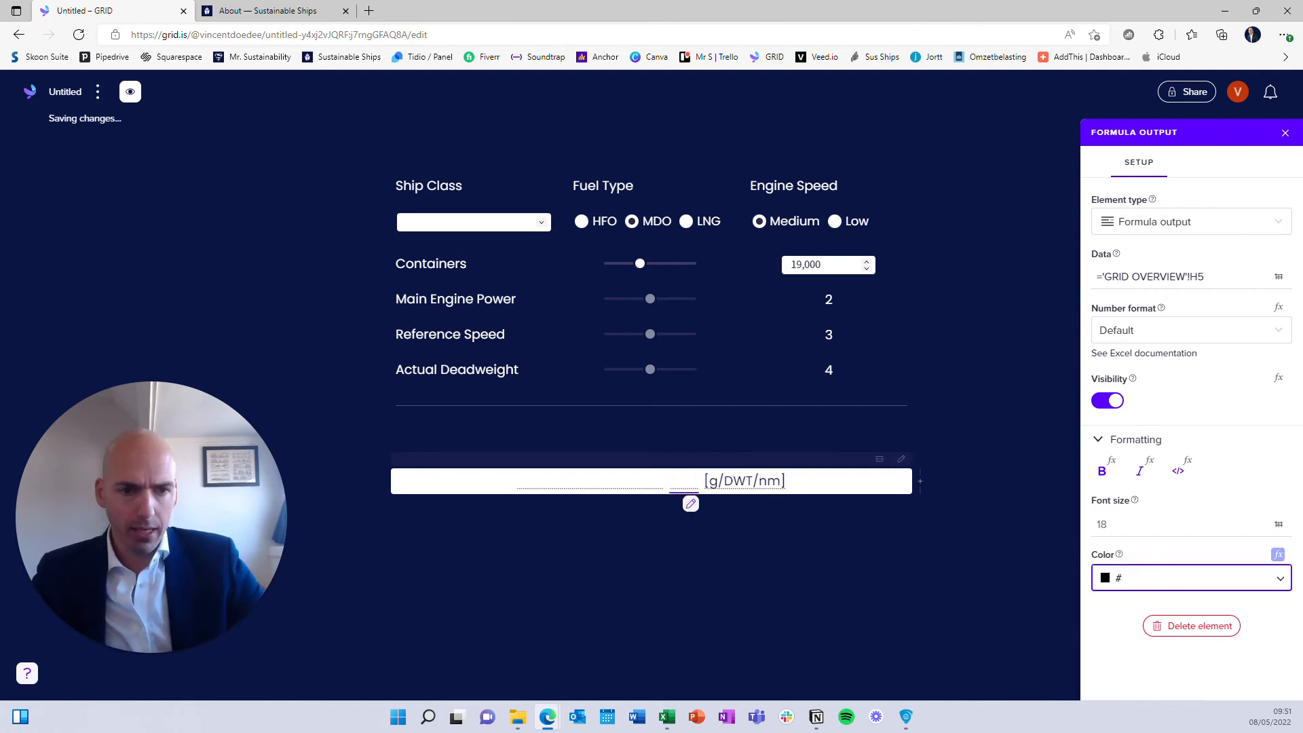
{"action": "type", "text": "0a1543"}
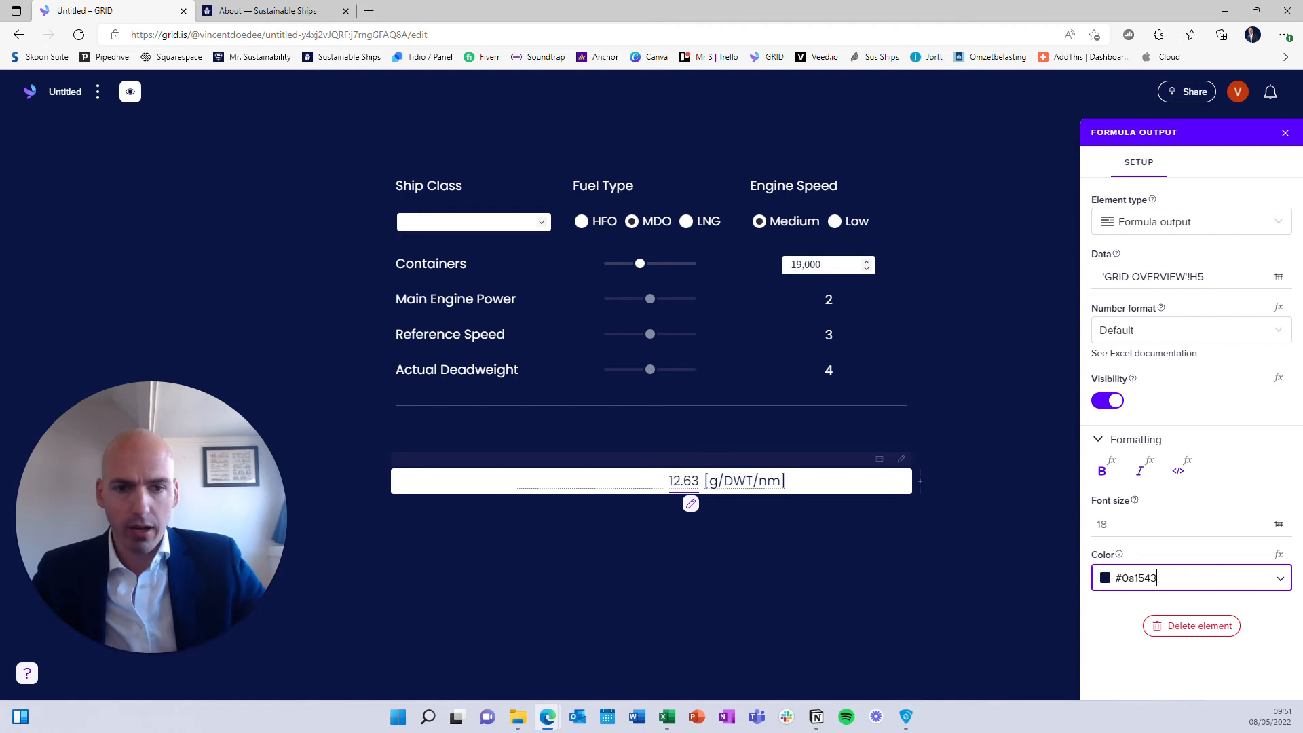
{"action": "left_click", "coordinate": [640, 494]}
{"action": "left_click", "coordinate": [1229, 577]}
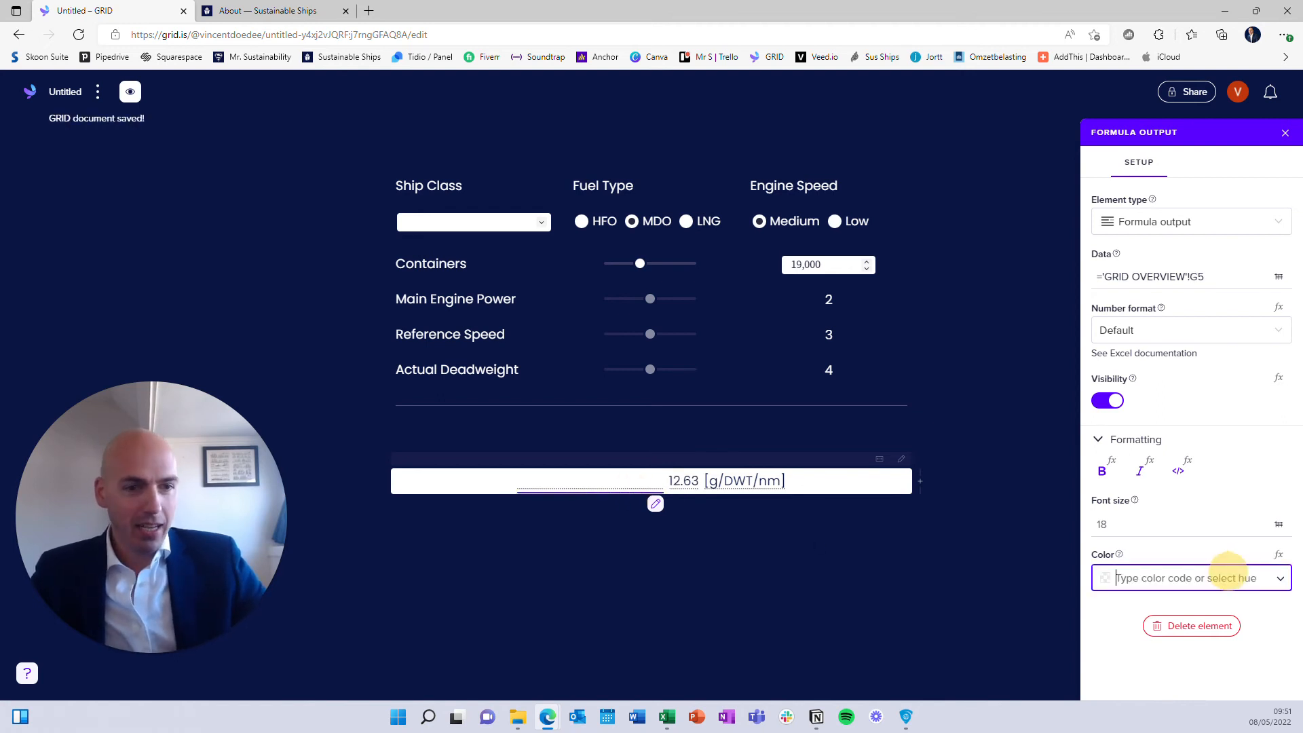
{"action": "type", "text": "#"}
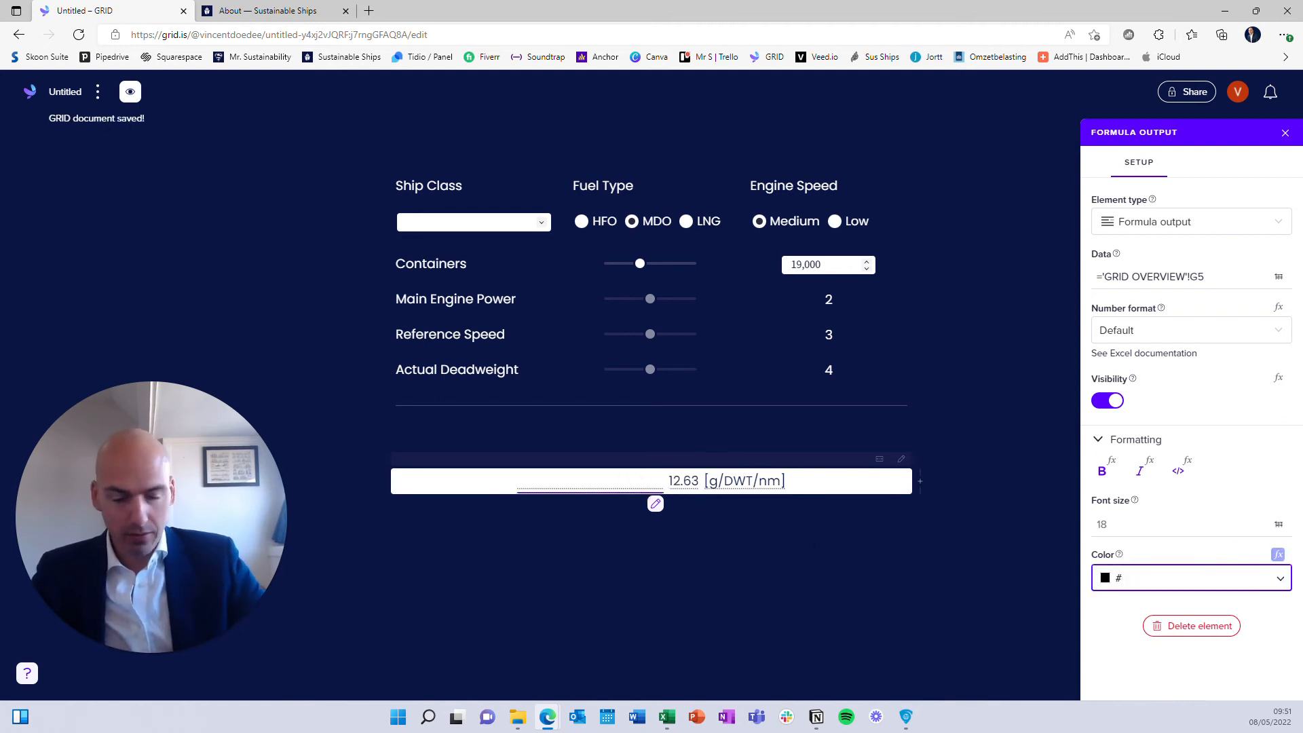
{"action": "type", "text": "0a1543"}
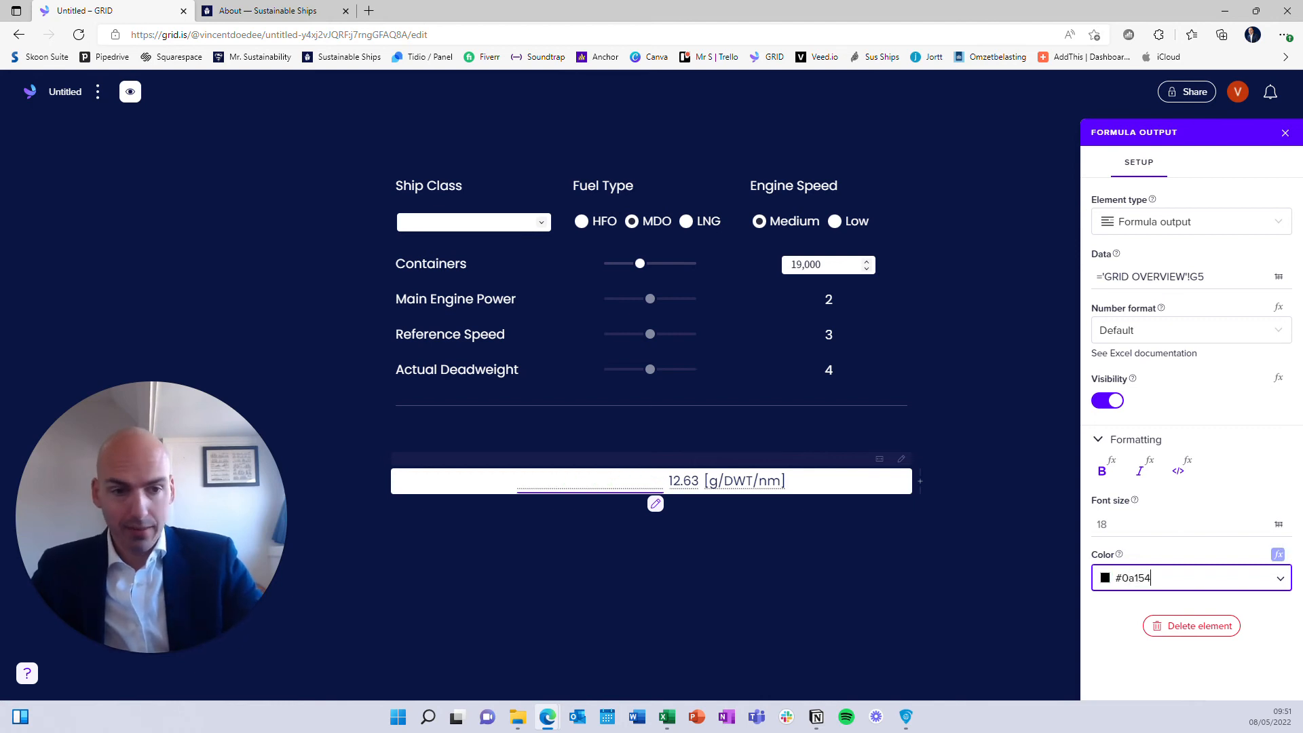
{"action": "left_click", "coordinate": [680, 481]}
{"action": "left_click", "coordinate": [1101, 471]}
Step: Remove the blank line and divider above the EEDI result bar, and replace the Actual Deadweight placeholder value with d
{"action": "left_click", "coordinate": [785, 436]}
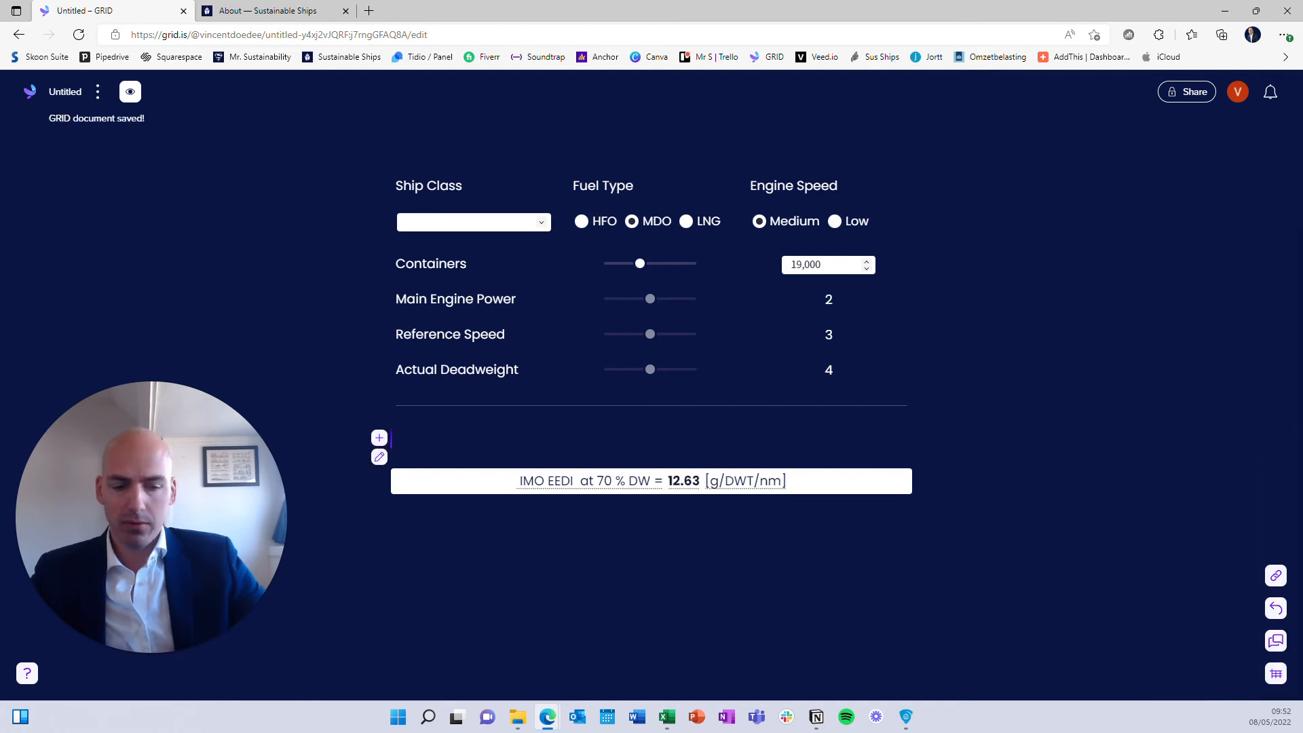
{"action": "key", "text": "Up"}
{"action": "key", "text": "BackSpace"}
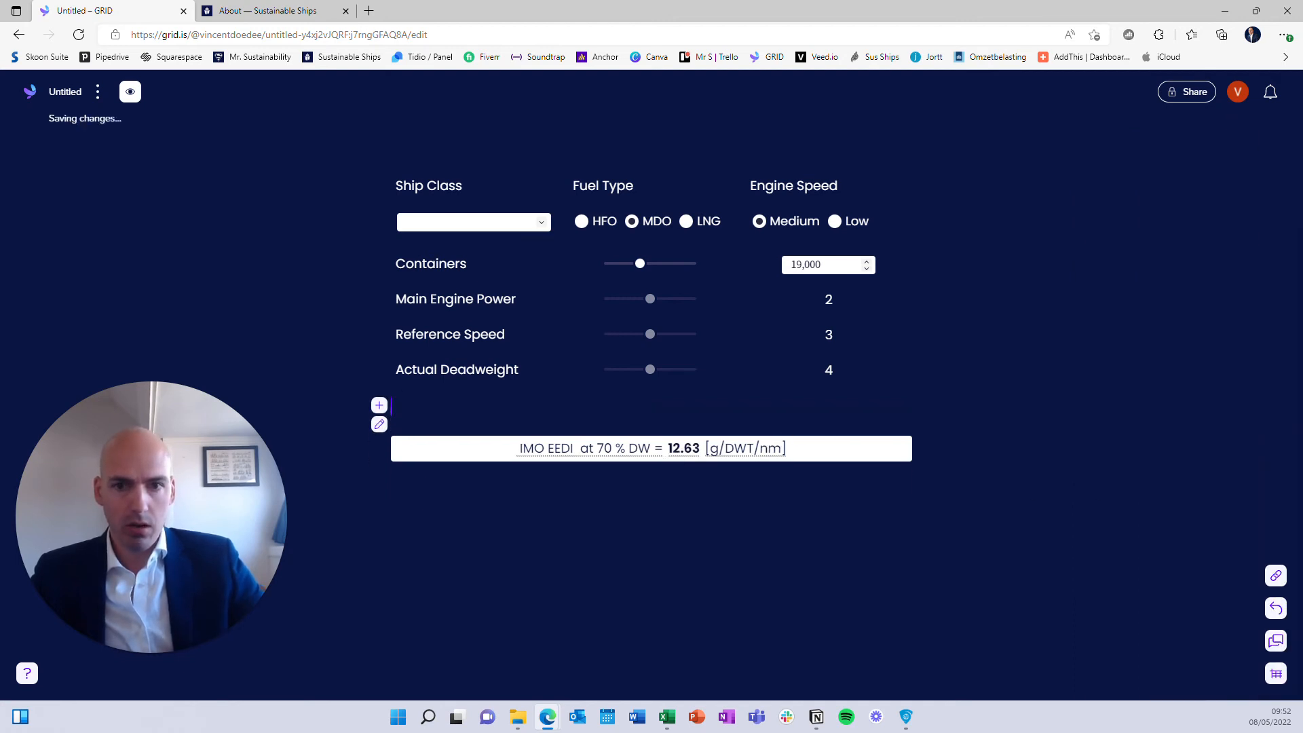
{"action": "key", "text": "BackSpace"}
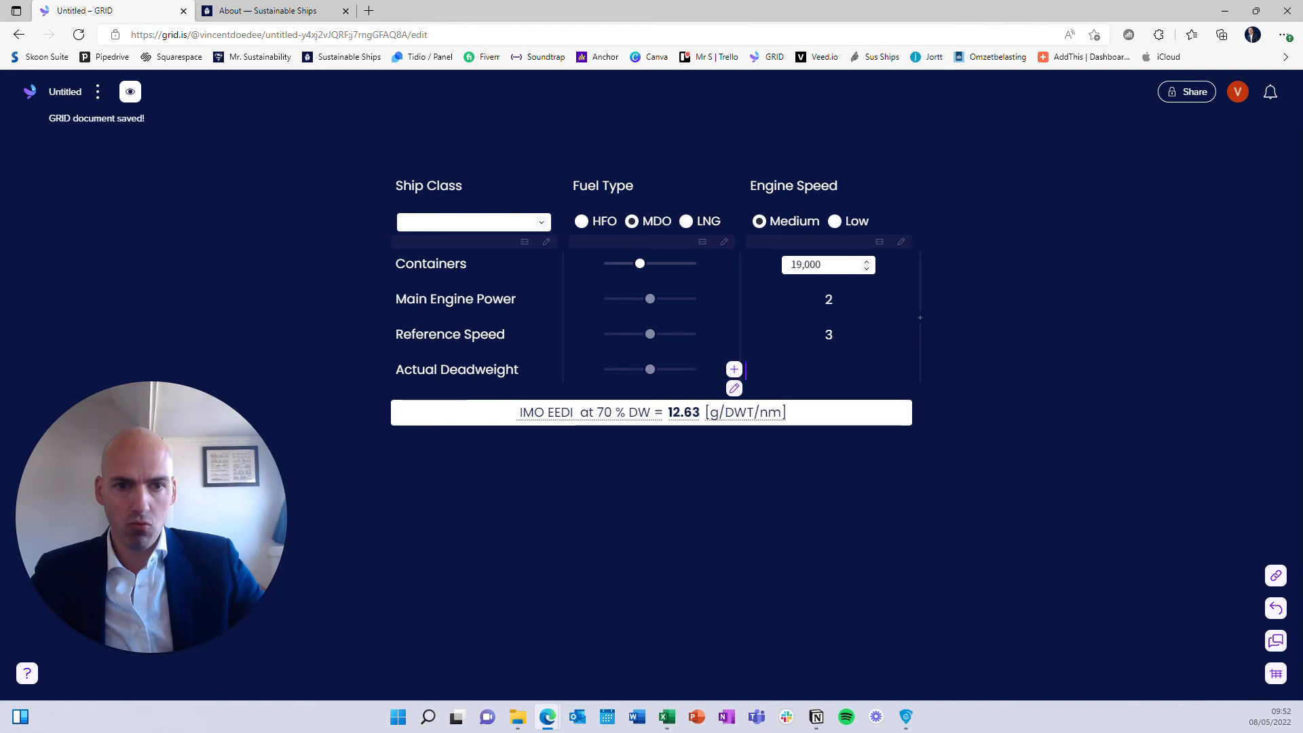
{"action": "type", "text": "d"}
{"action": "left_click", "coordinate": [626, 565]}
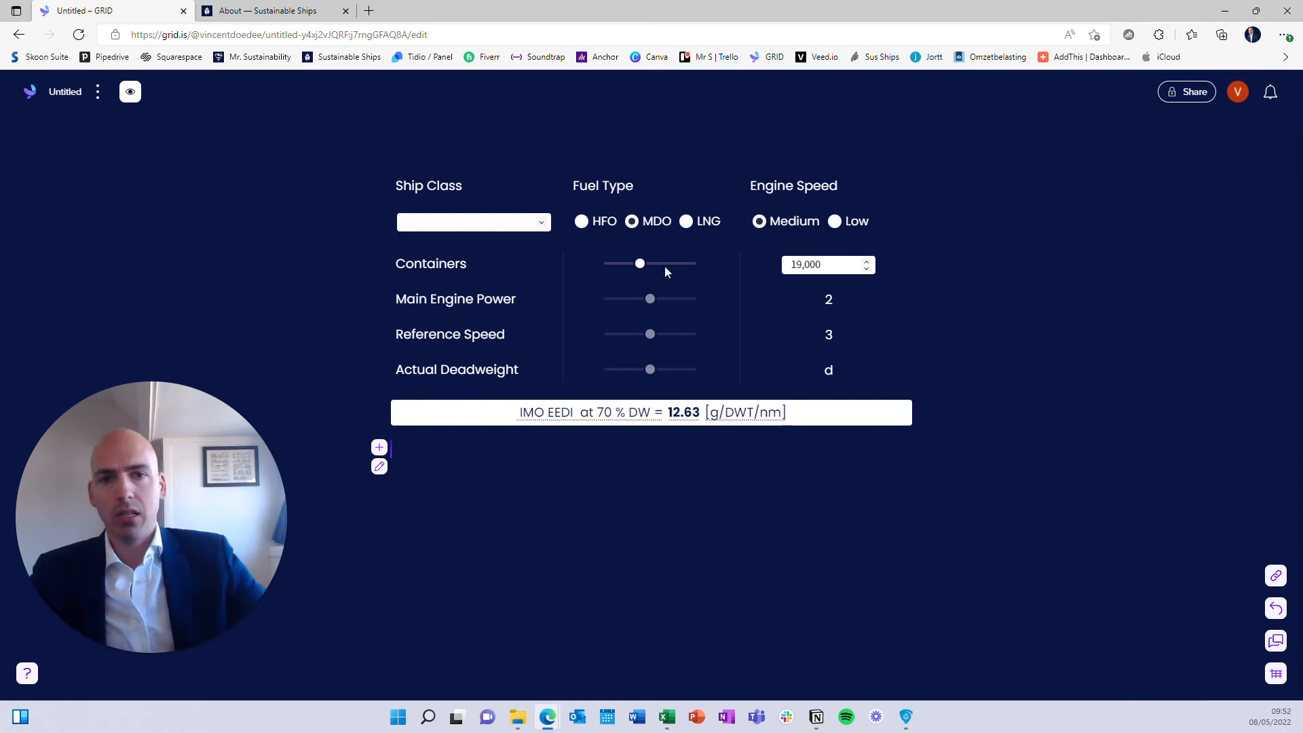
Step: Test the controls by setting Containers to 21,550 and Ship Class to Offshore (Large), Tanker / Liquid Cargo, and finally Bulk / Dry Cargo
{"action": "mouse_move", "coordinate": [640, 263]}
{"action": "left_mouse_down"}
{"action": "mouse_move", "coordinate": [656, 267]}
{"action": "mouse_move", "coordinate": [645, 265]}
{"action": "left_mouse_up"}
{"action": "left_click", "coordinate": [540, 223]}
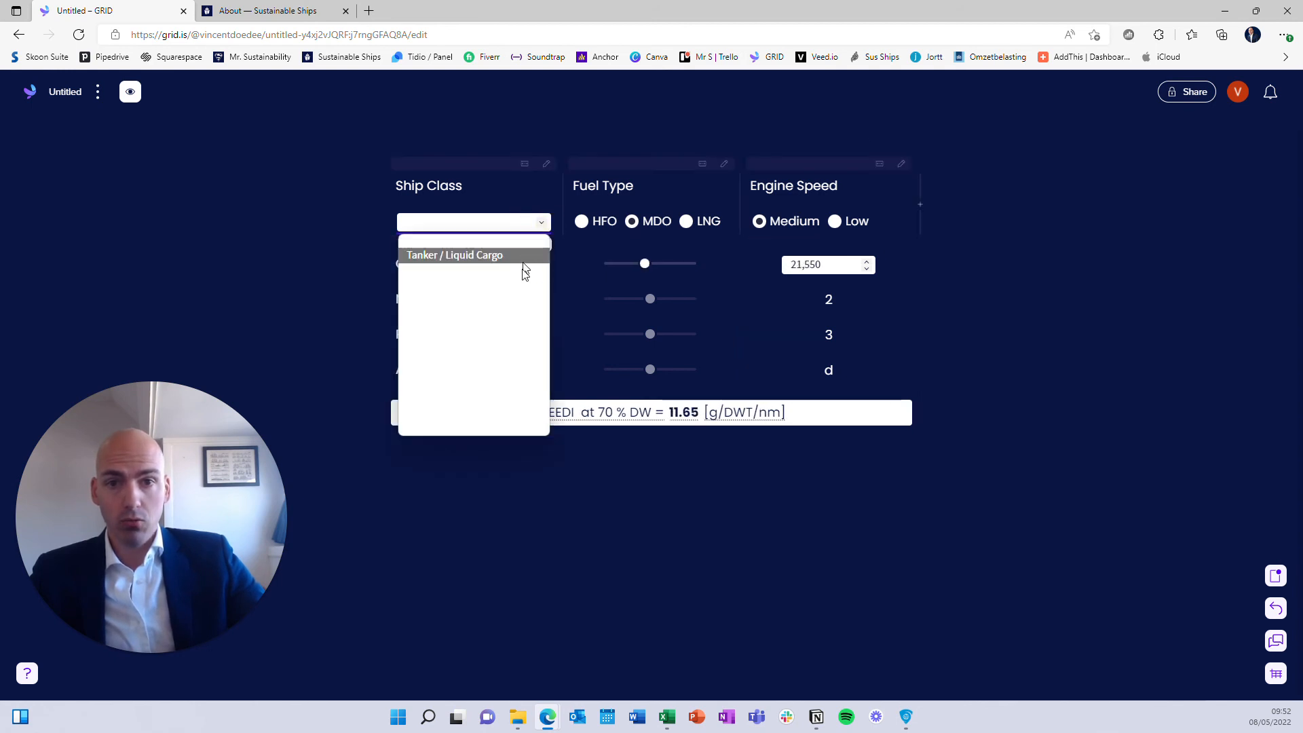
{"action": "left_click", "coordinate": [517, 355]}
{"action": "left_click", "coordinate": [540, 222]}
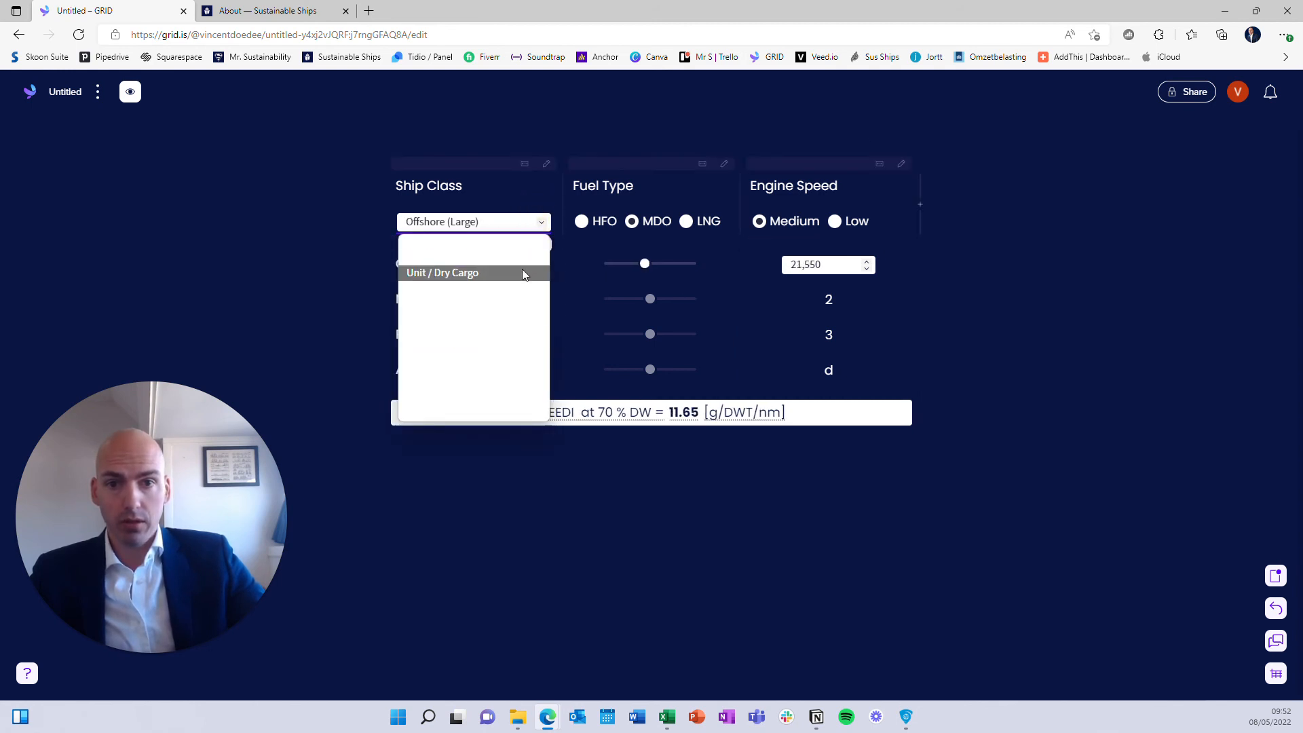
{"action": "left_click", "coordinate": [524, 244]}
{"action": "left_click", "coordinate": [540, 222]}
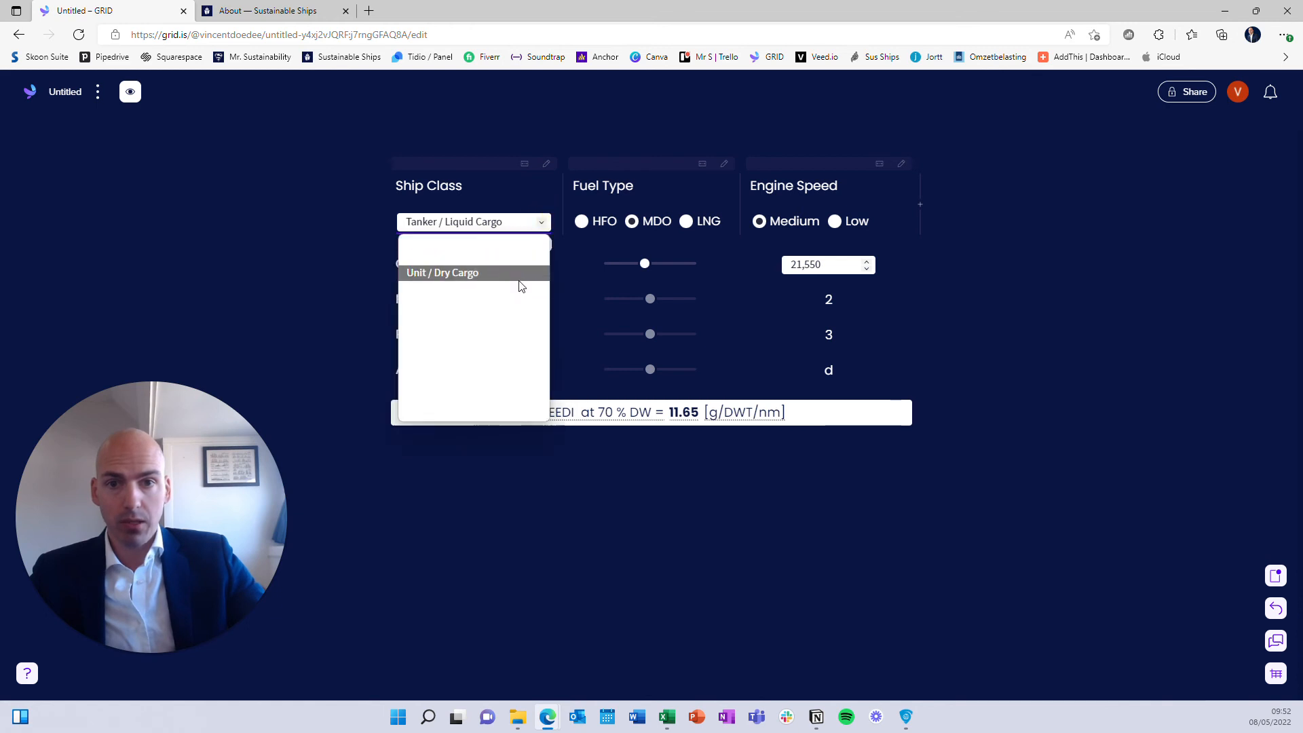
{"action": "left_click", "coordinate": [526, 259]}
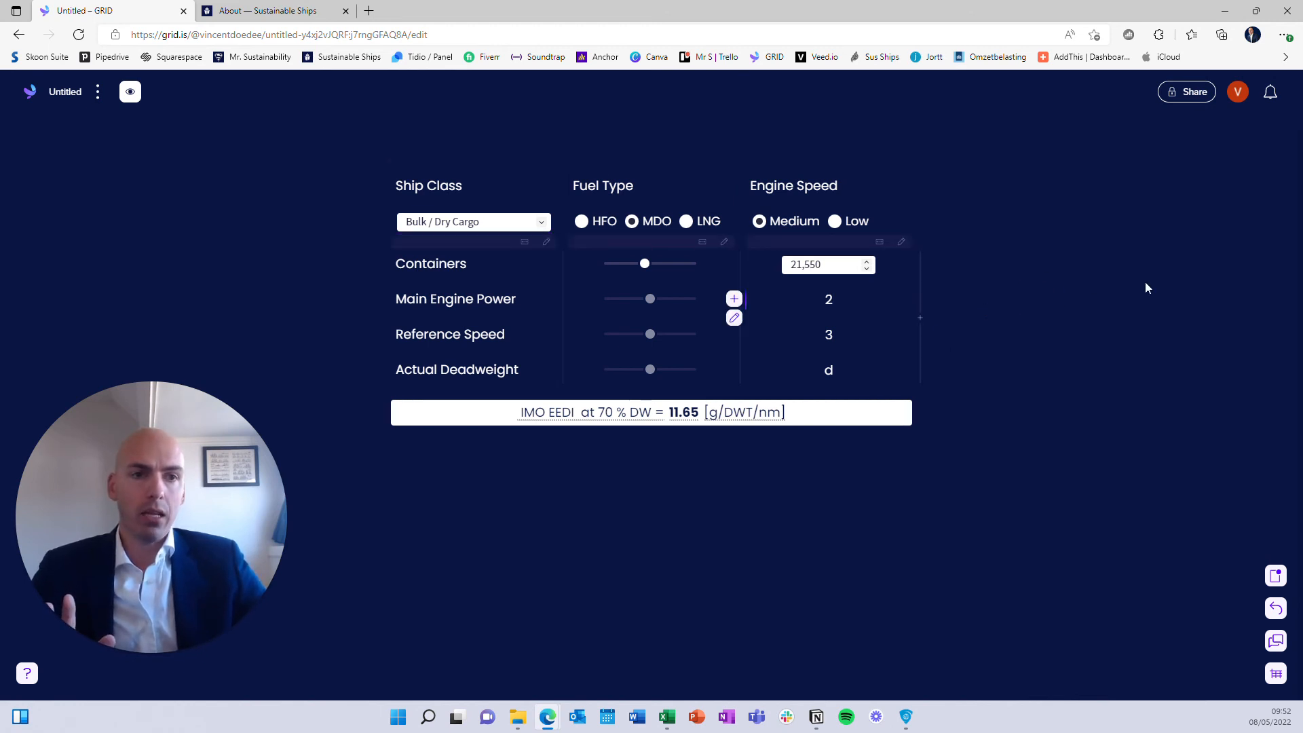
Step: Open the existing EEDI Tool - 1.0 document and make it public with the unlist option turned off
{"action": "left_click", "coordinate": [31, 98]}
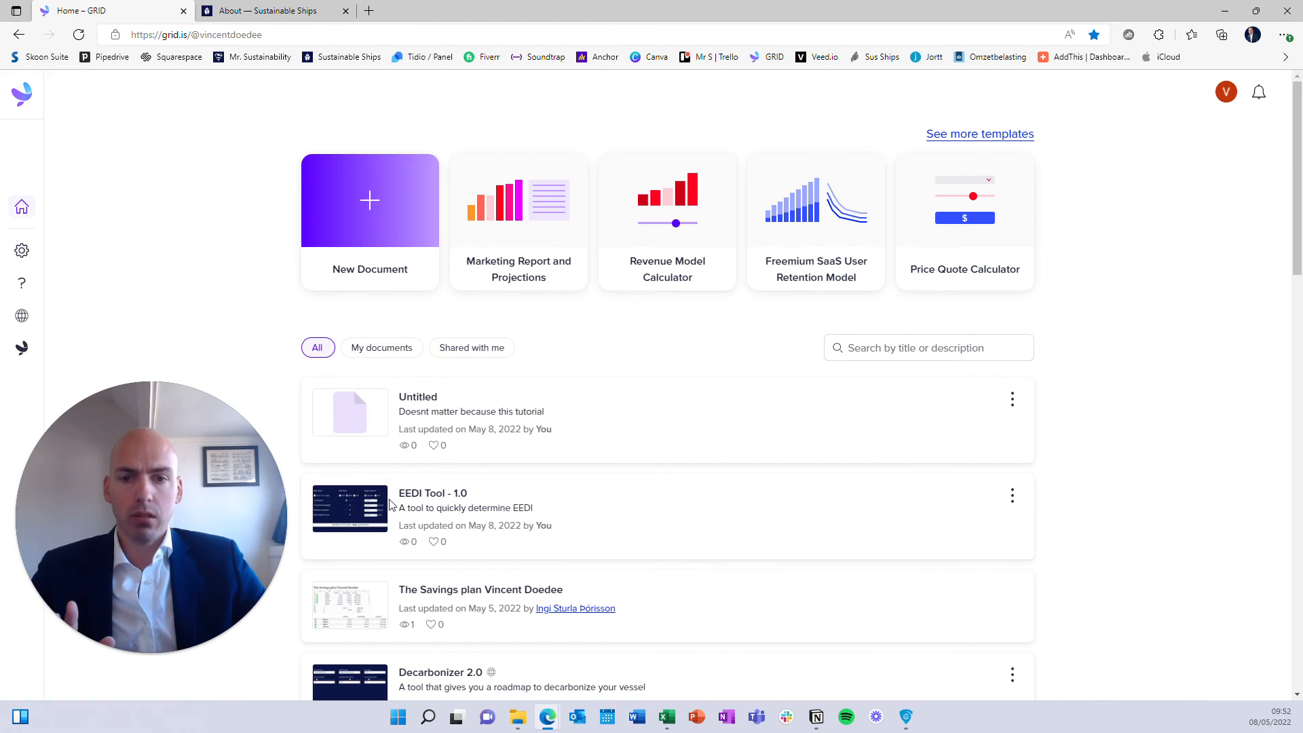
{"action": "left_click", "coordinate": [718, 496]}
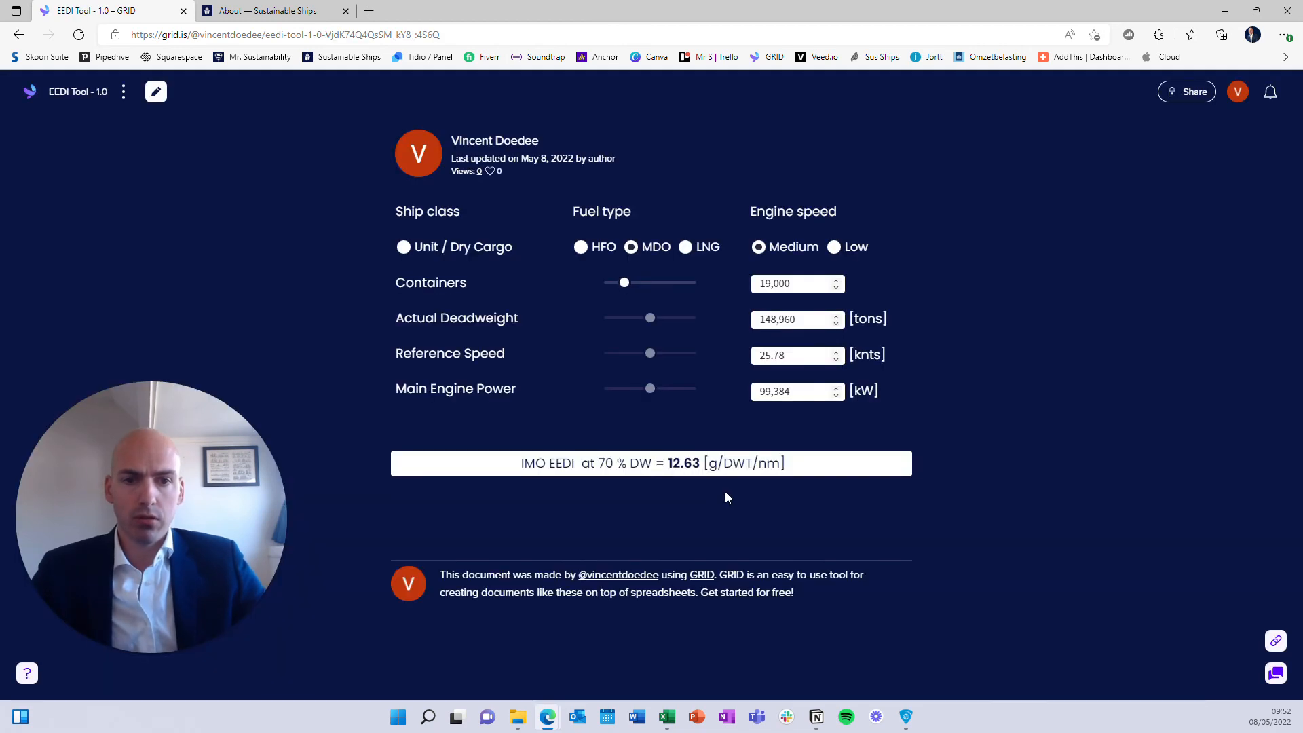
{"action": "left_click", "coordinate": [1174, 96]}
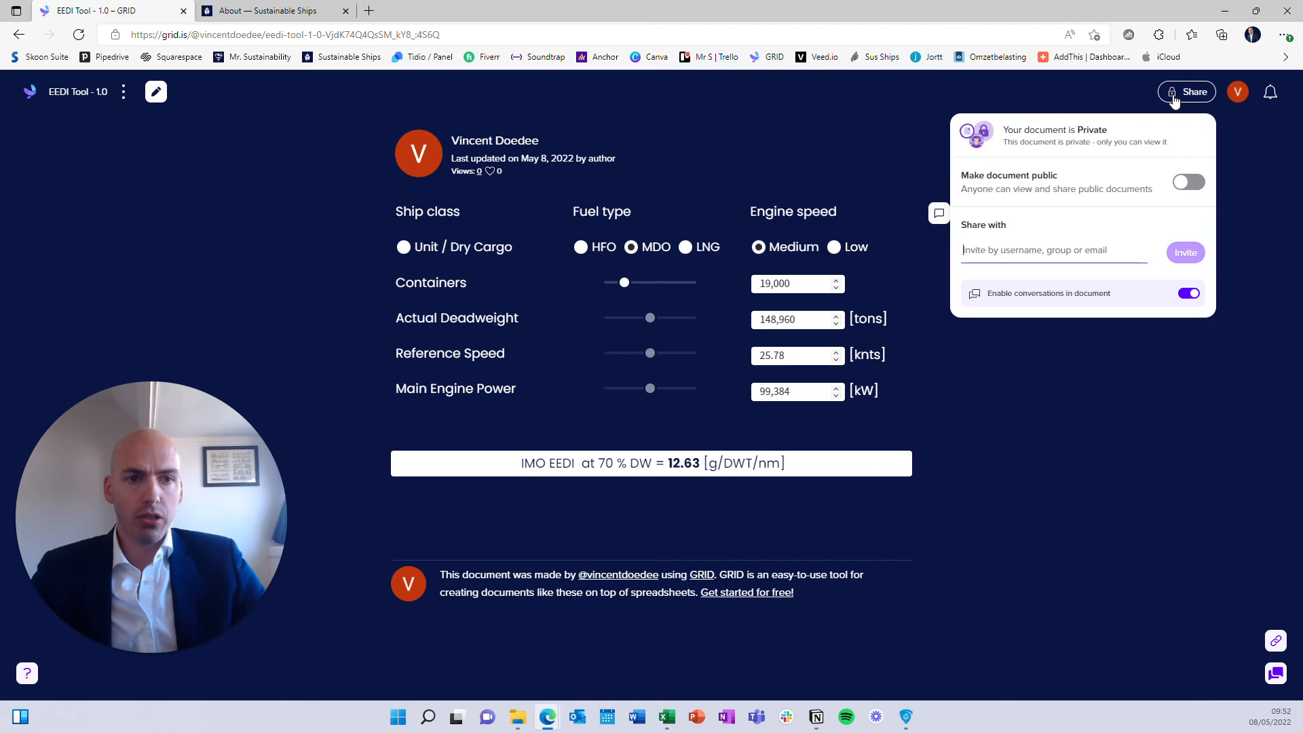
{"action": "left_click", "coordinate": [1189, 183]}
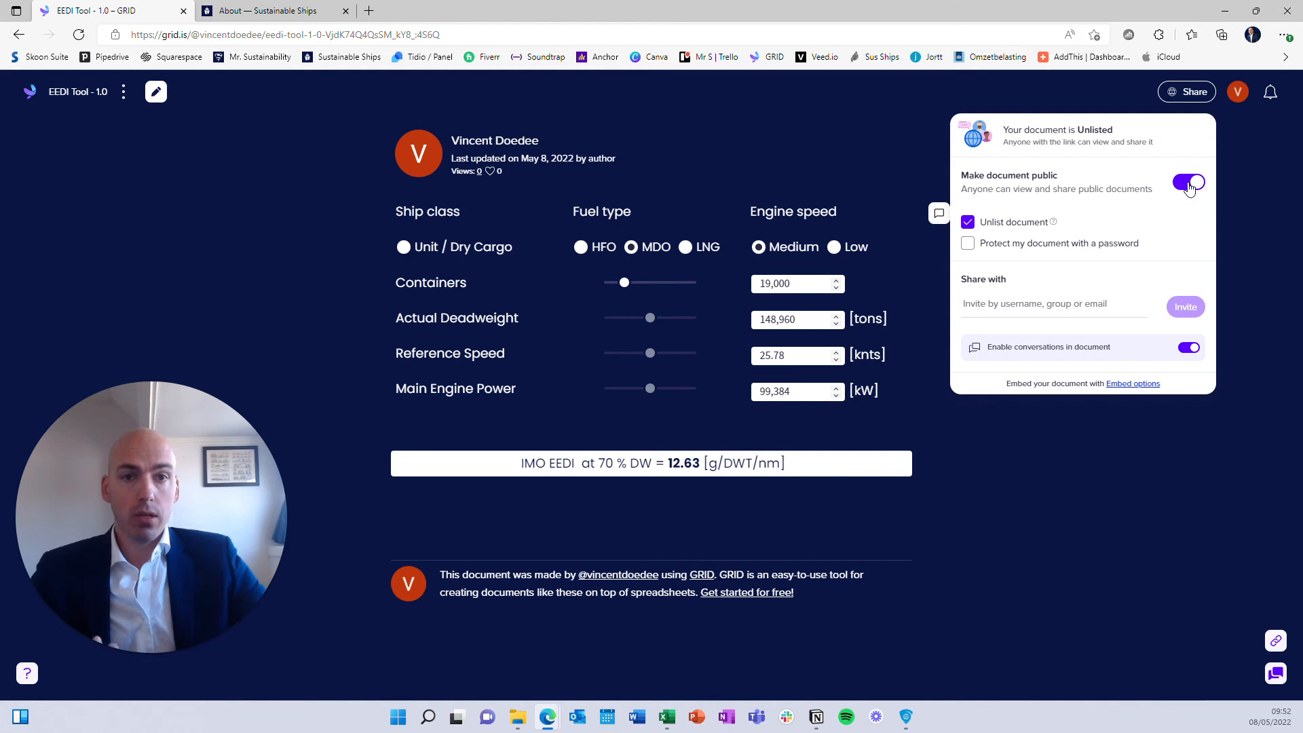
{"action": "mouse_move", "coordinate": [1053, 223]}
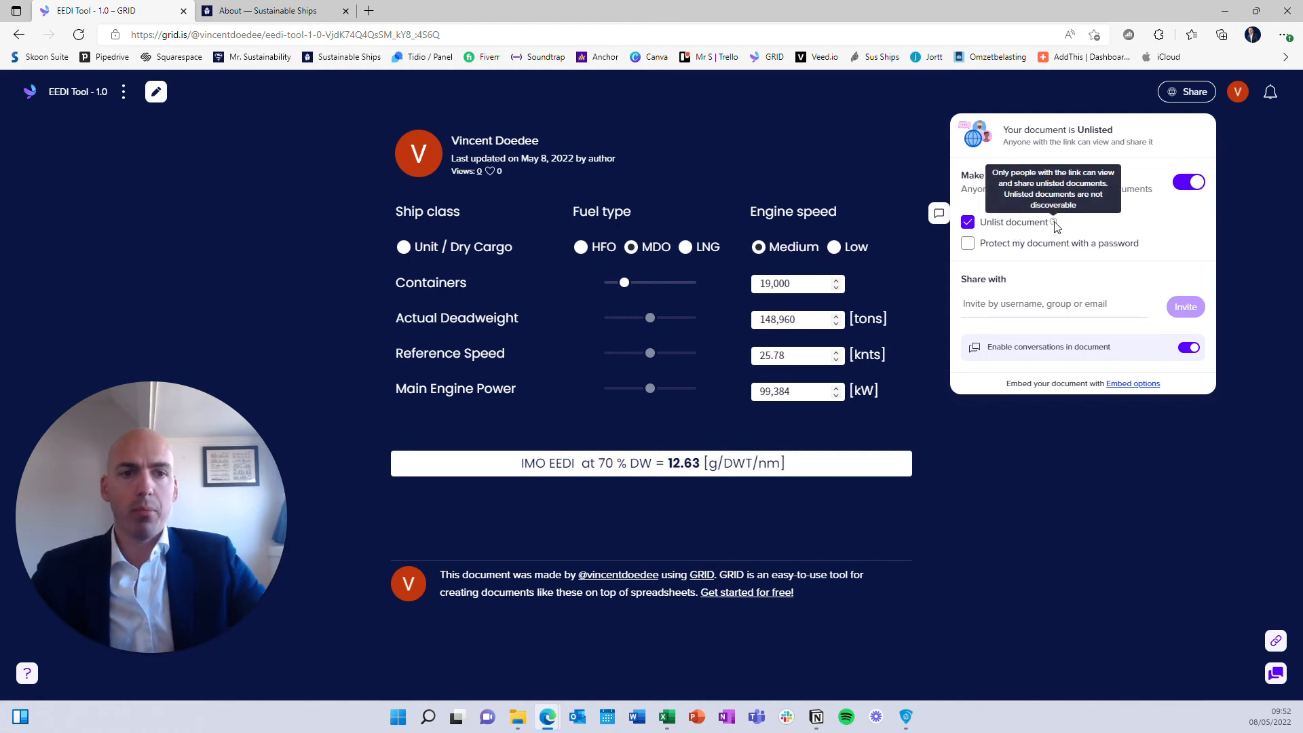
{"action": "left_click", "coordinate": [1006, 224]}
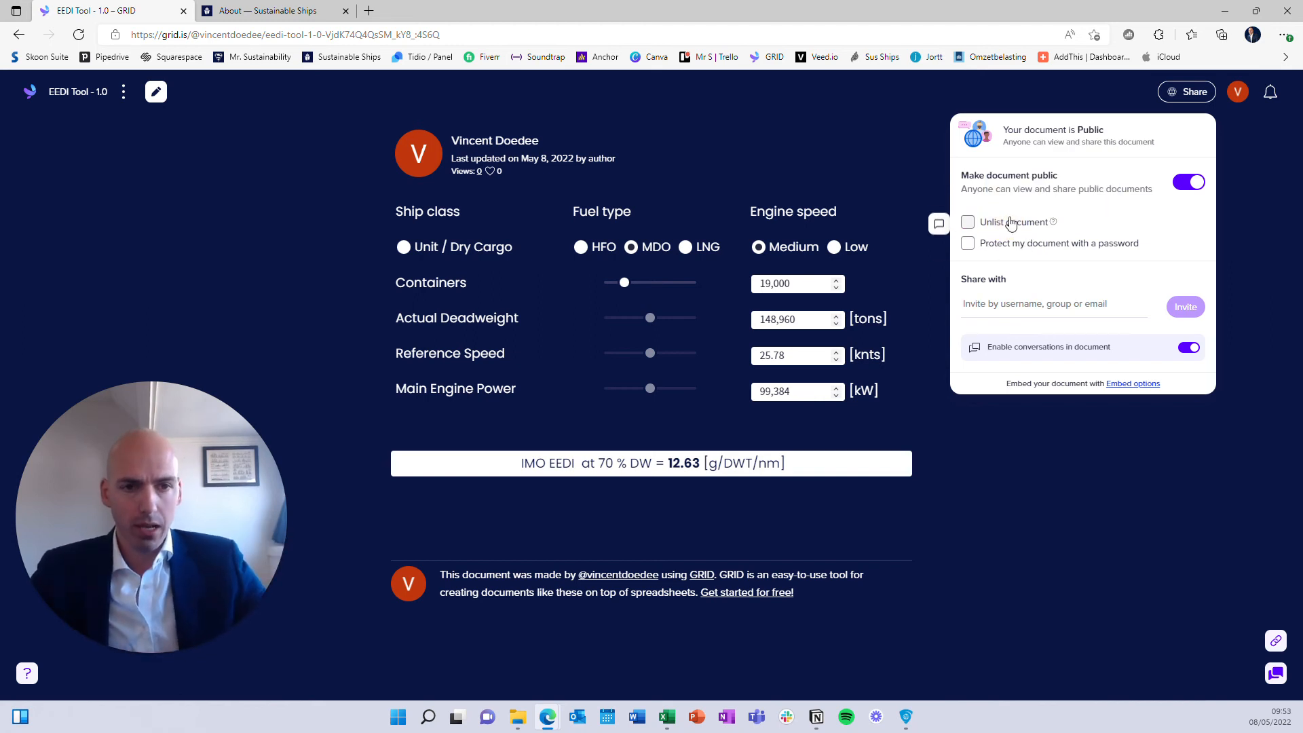
Step: Copy the EEDI Tool - 1.0 embed code with scaling to fit the screen enabled
{"action": "left_click", "coordinate": [1131, 384]}
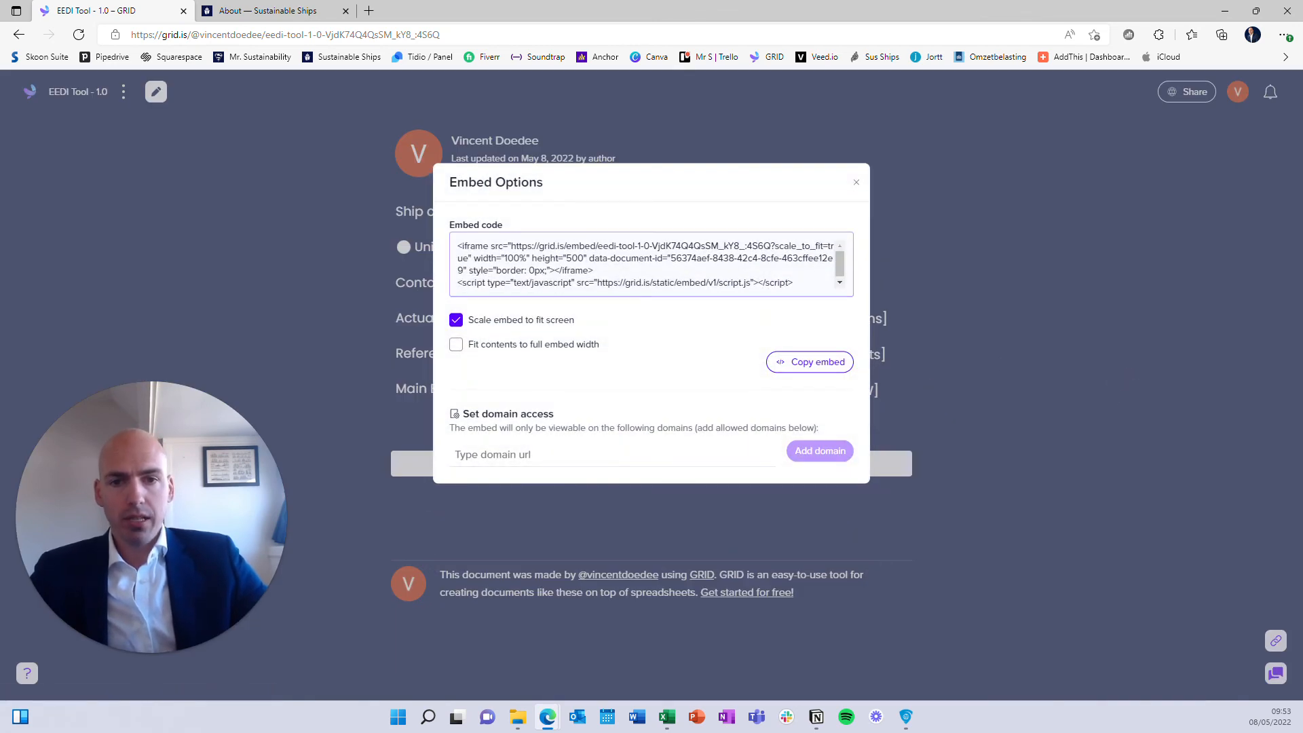
{"action": "left_click", "coordinate": [821, 365]}
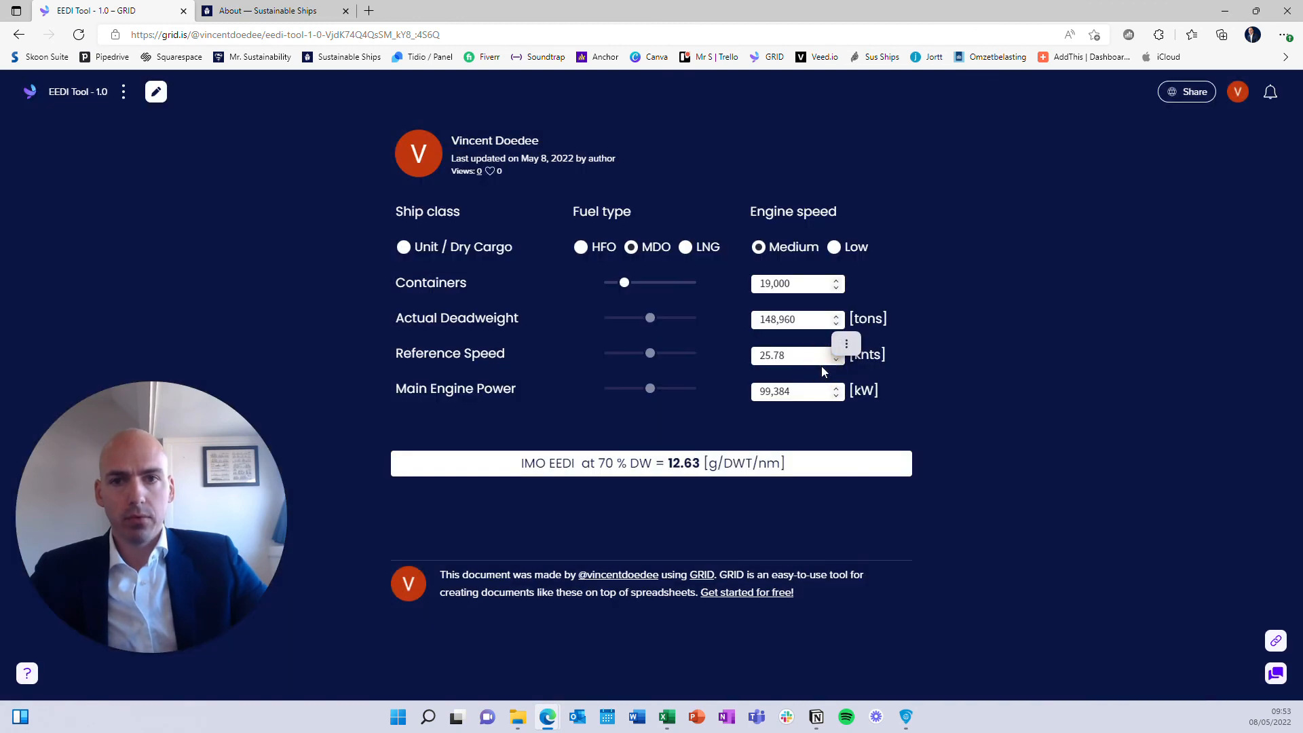
Step: Switch to the Squarespace site and open the EEDI Tool draft post from the Products blog for editing
{"action": "left_click", "coordinate": [270, 12]}
{"action": "left_click_drag", "start_coordinate": [167, 448], "coordinate": [1192, 646]}
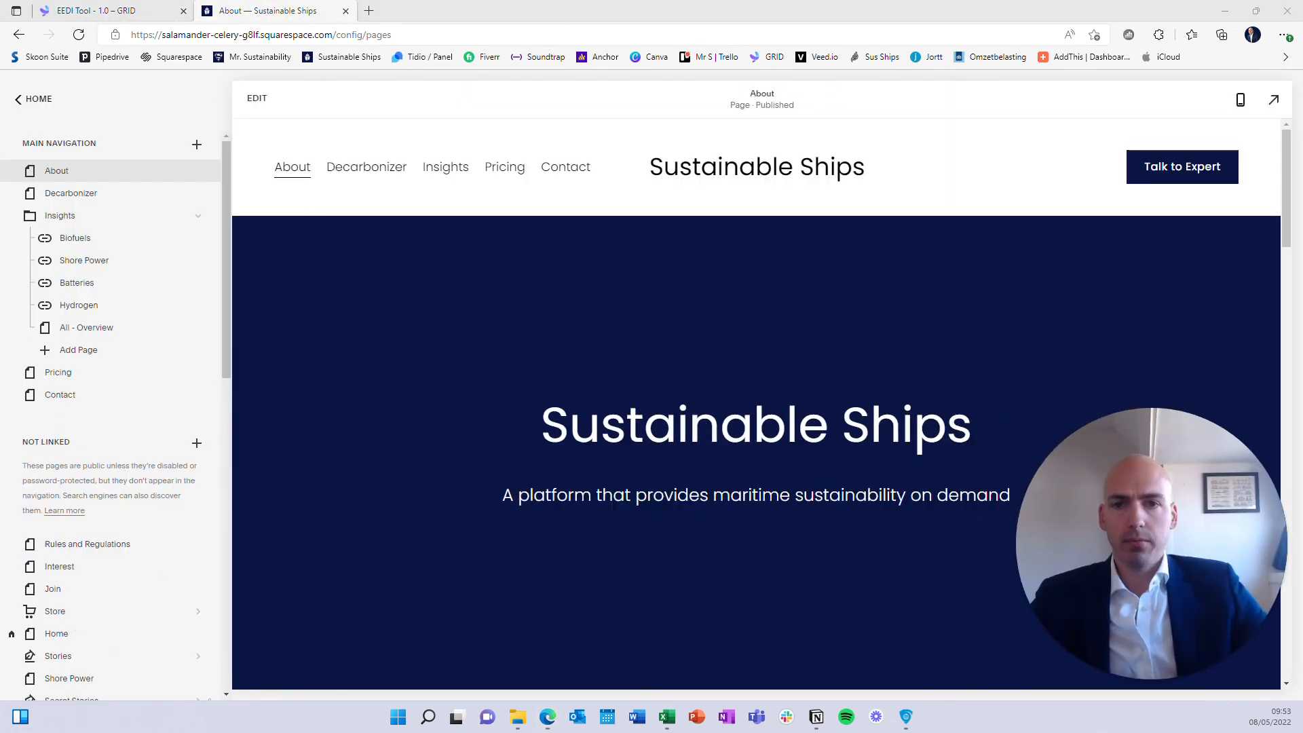
{"action": "scroll", "coordinate": [132, 268], "scroll_direction": "down", "scroll_amount": 3}
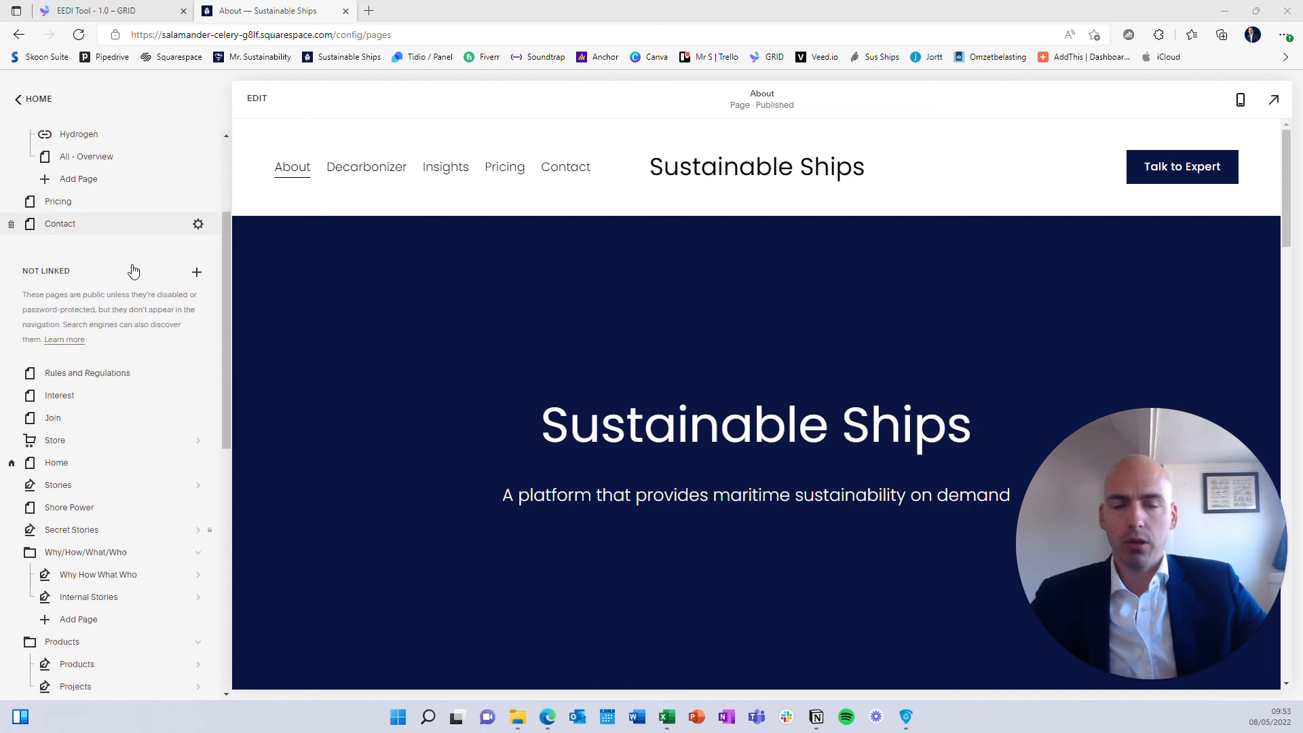
{"action": "scroll", "coordinate": [133, 271], "scroll_direction": "down", "scroll_amount": 4}
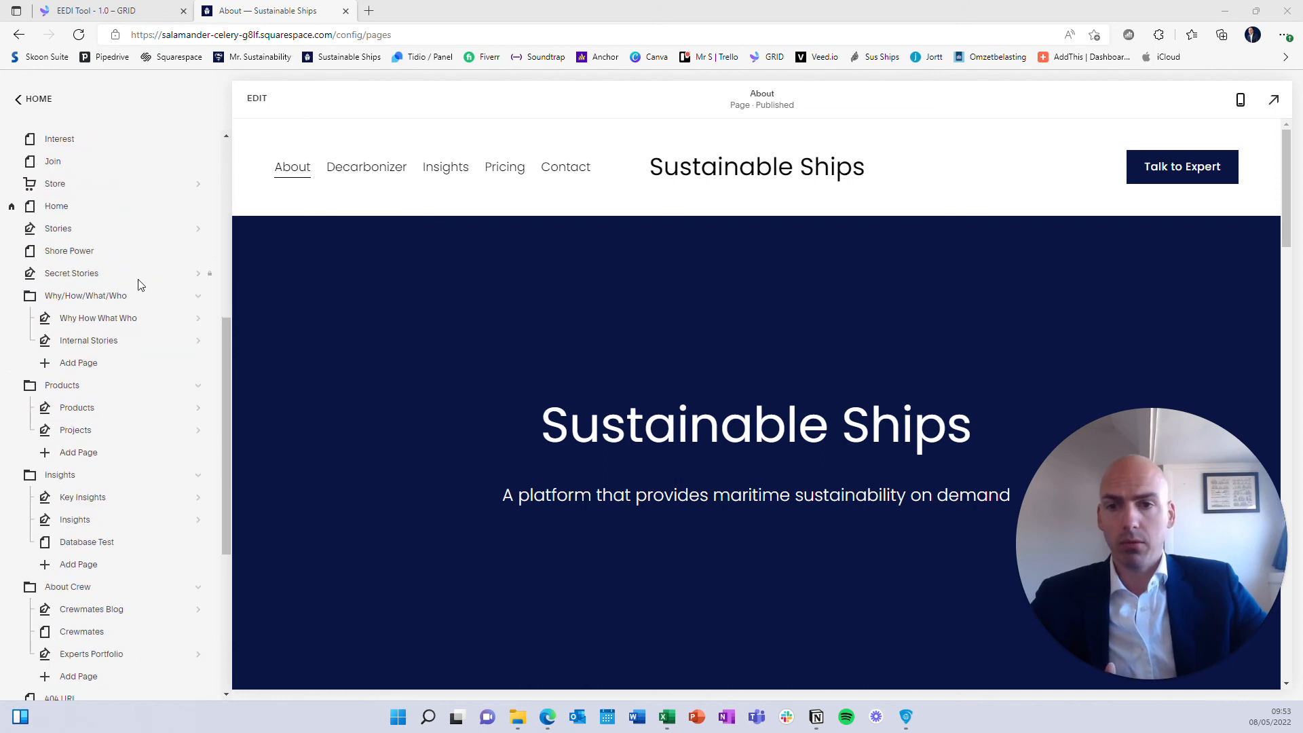
{"action": "left_click", "coordinate": [76, 408]}
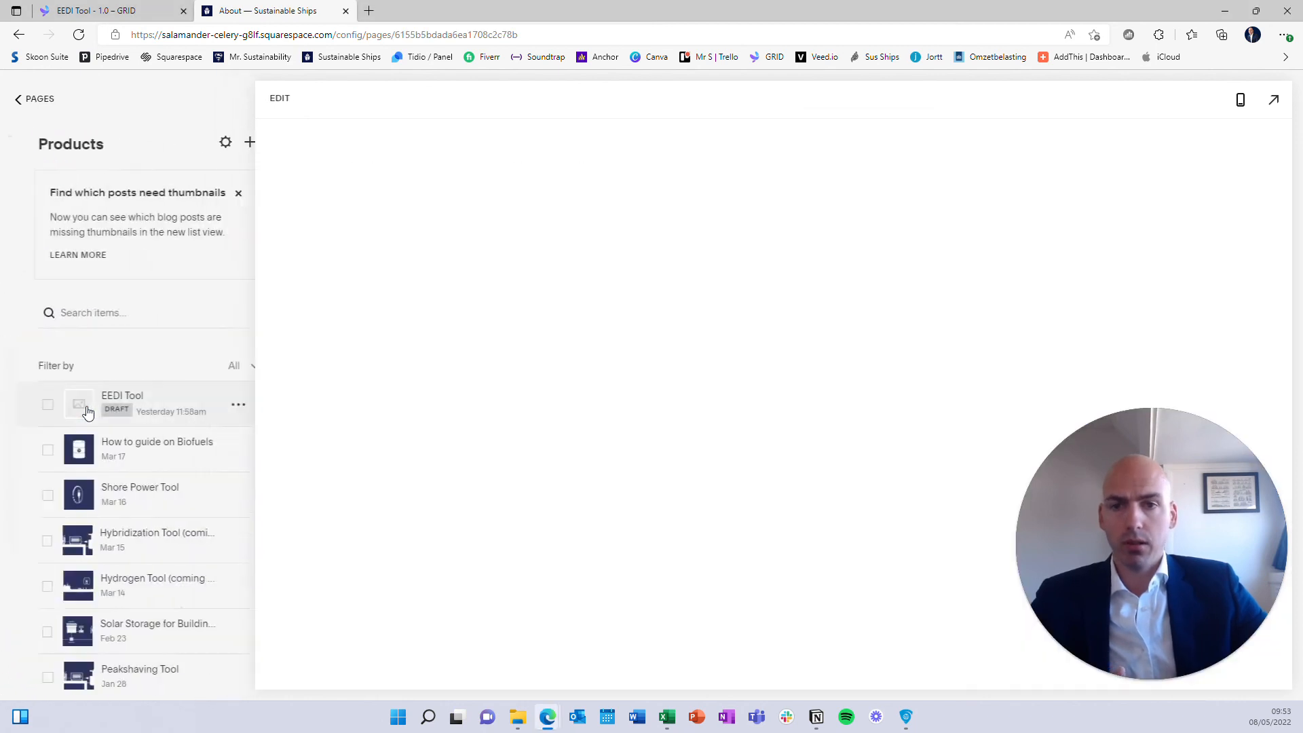
{"action": "left_click", "coordinate": [163, 398]}
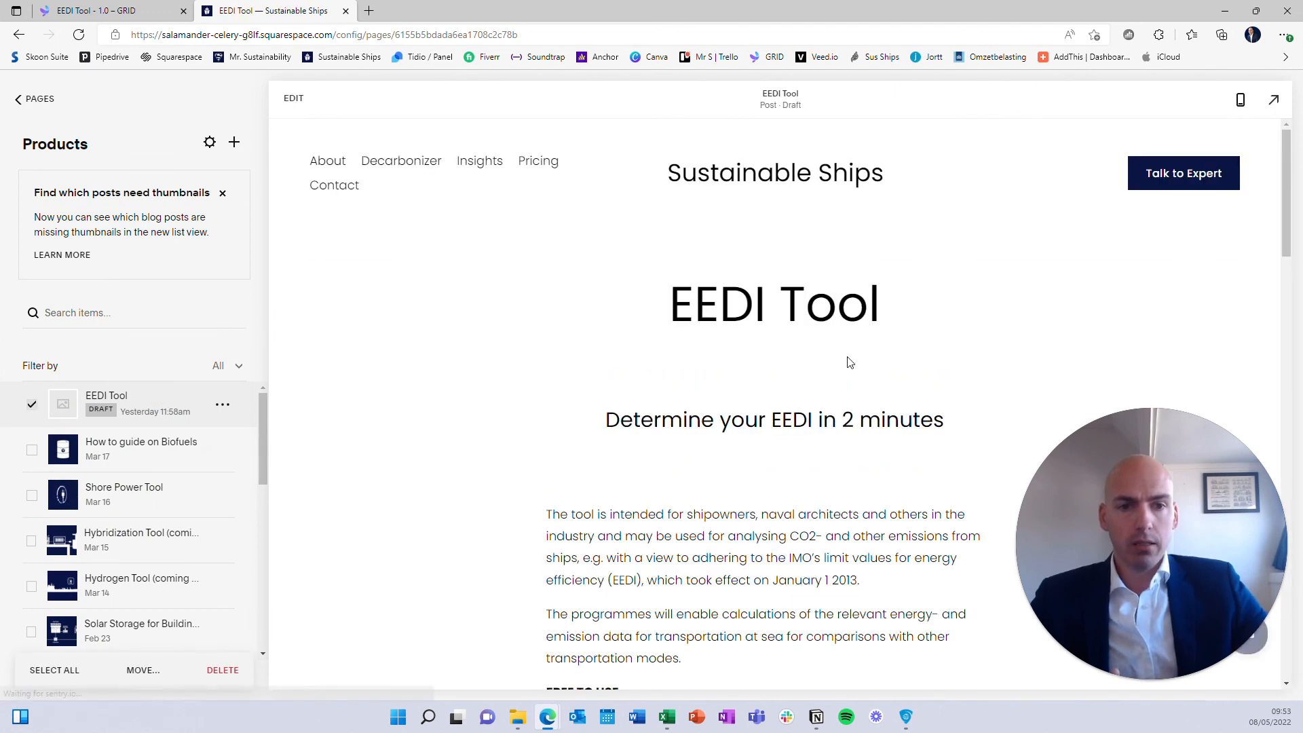
{"action": "scroll", "coordinate": [848, 363], "scroll_direction": "down", "scroll_amount": 4}
{"action": "scroll", "coordinate": [829, 349], "scroll_direction": "down", "scroll_amount": 9}
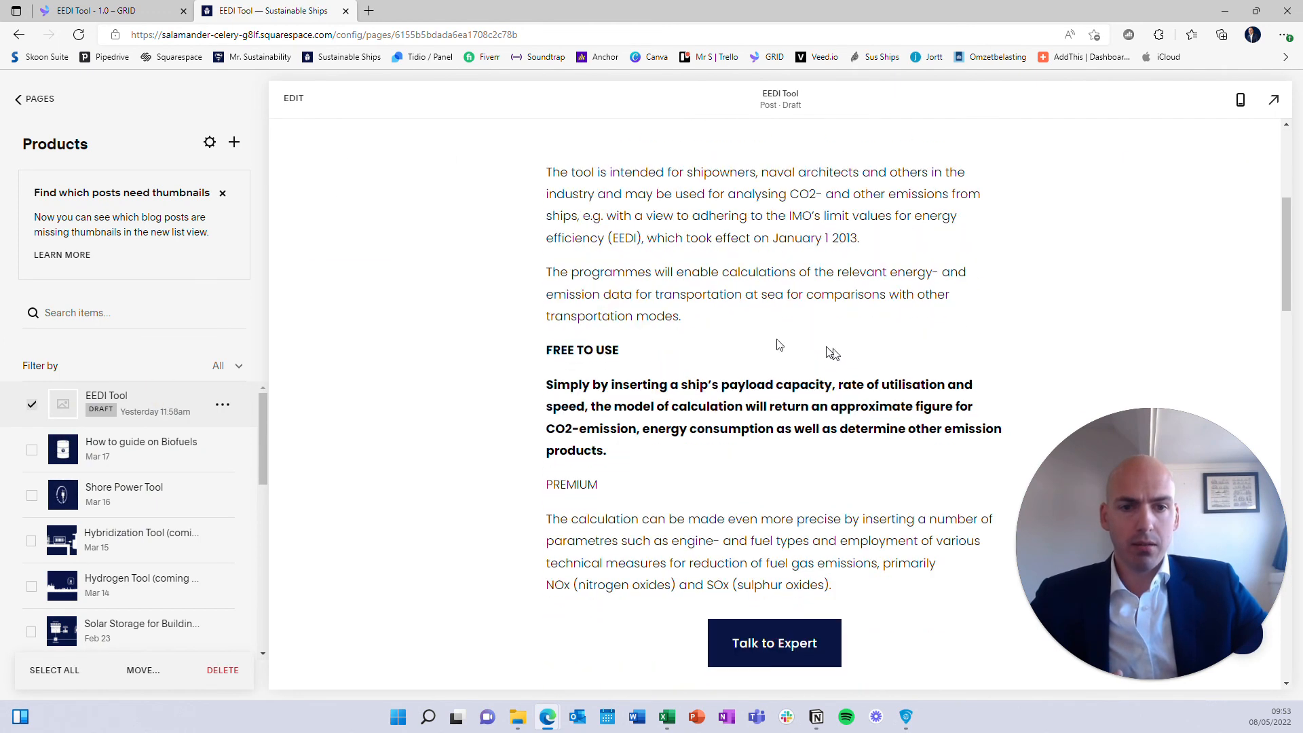
{"action": "left_click", "coordinate": [294, 98]}
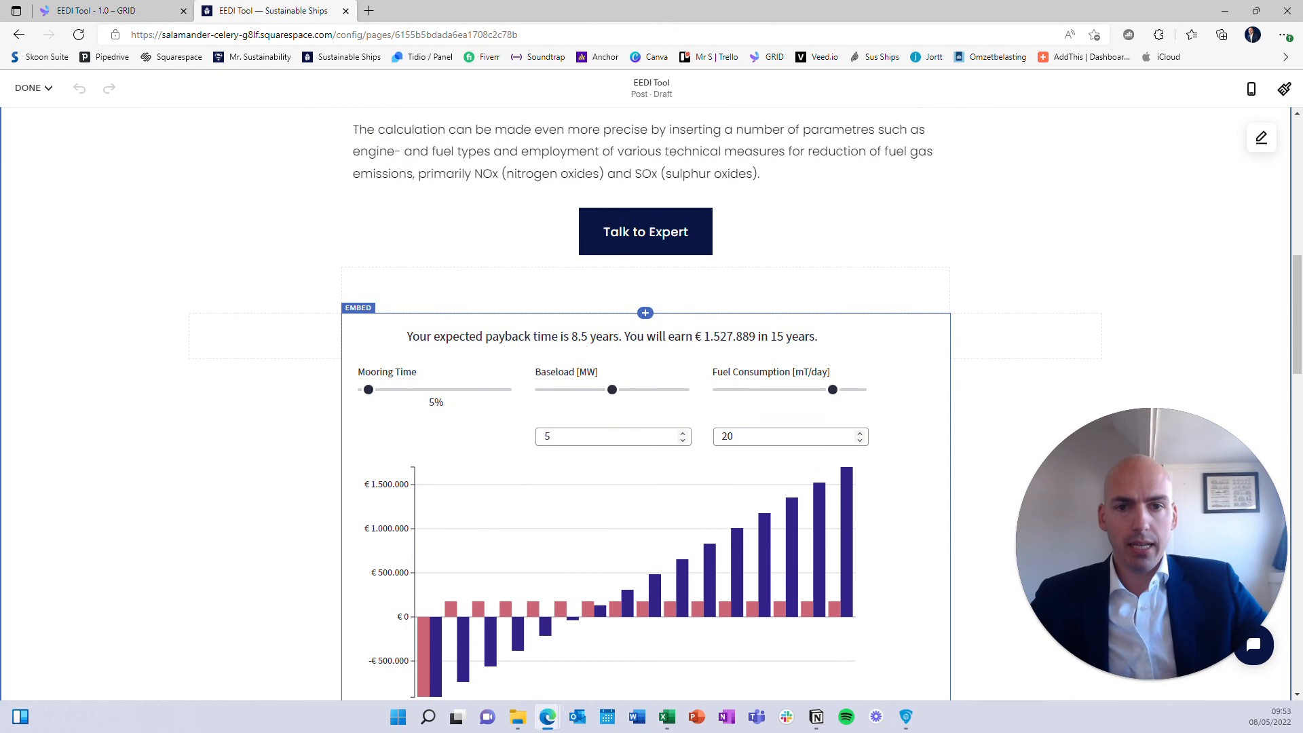
Step: Remove the old payback chart embed and the Download Full Study button beneath the Talk to Expert button
{"action": "left_click", "coordinate": [718, 359]}
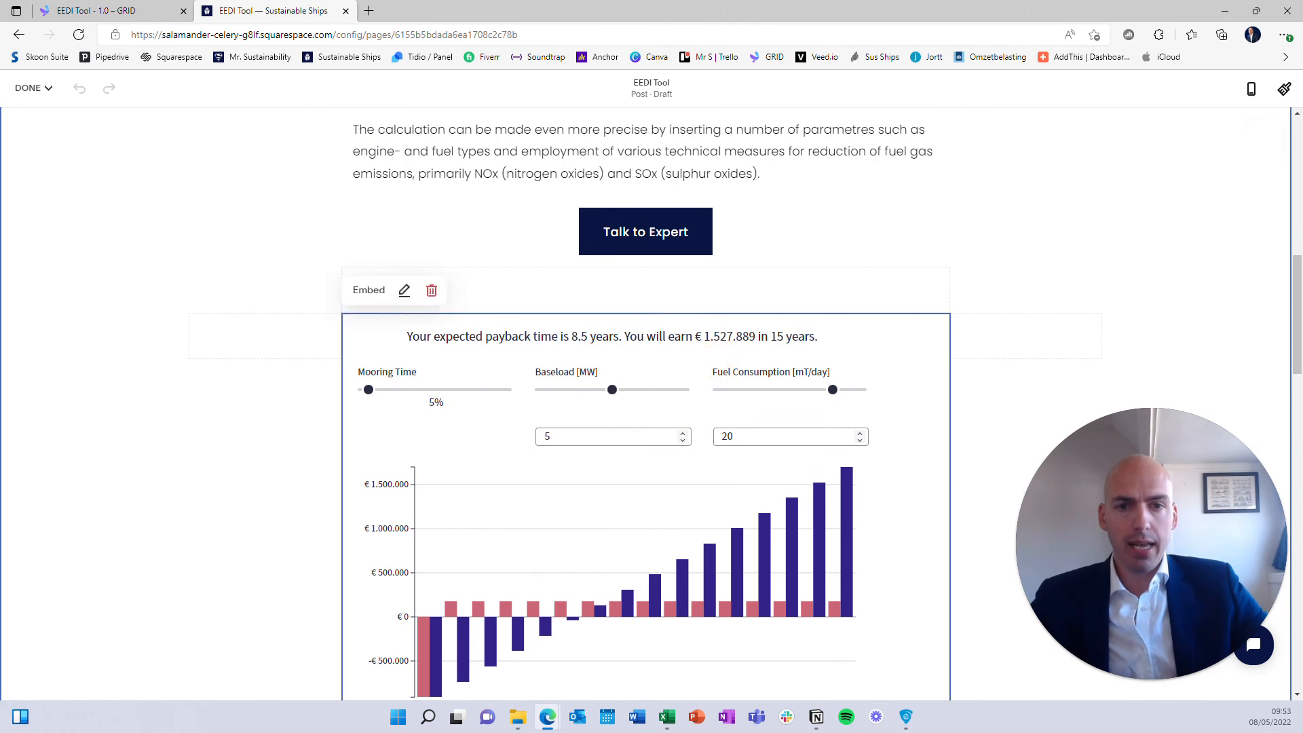
{"action": "left_click", "coordinate": [430, 292]}
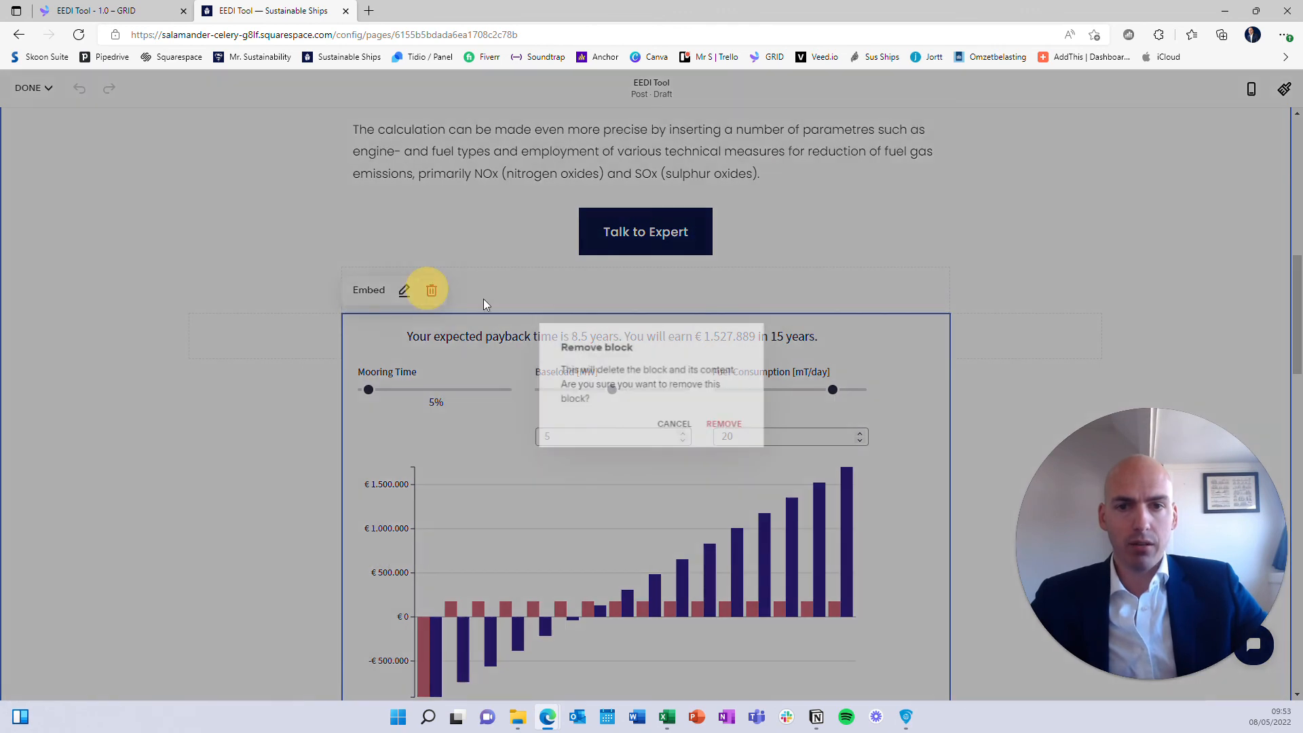
{"action": "left_click", "coordinate": [728, 426]}
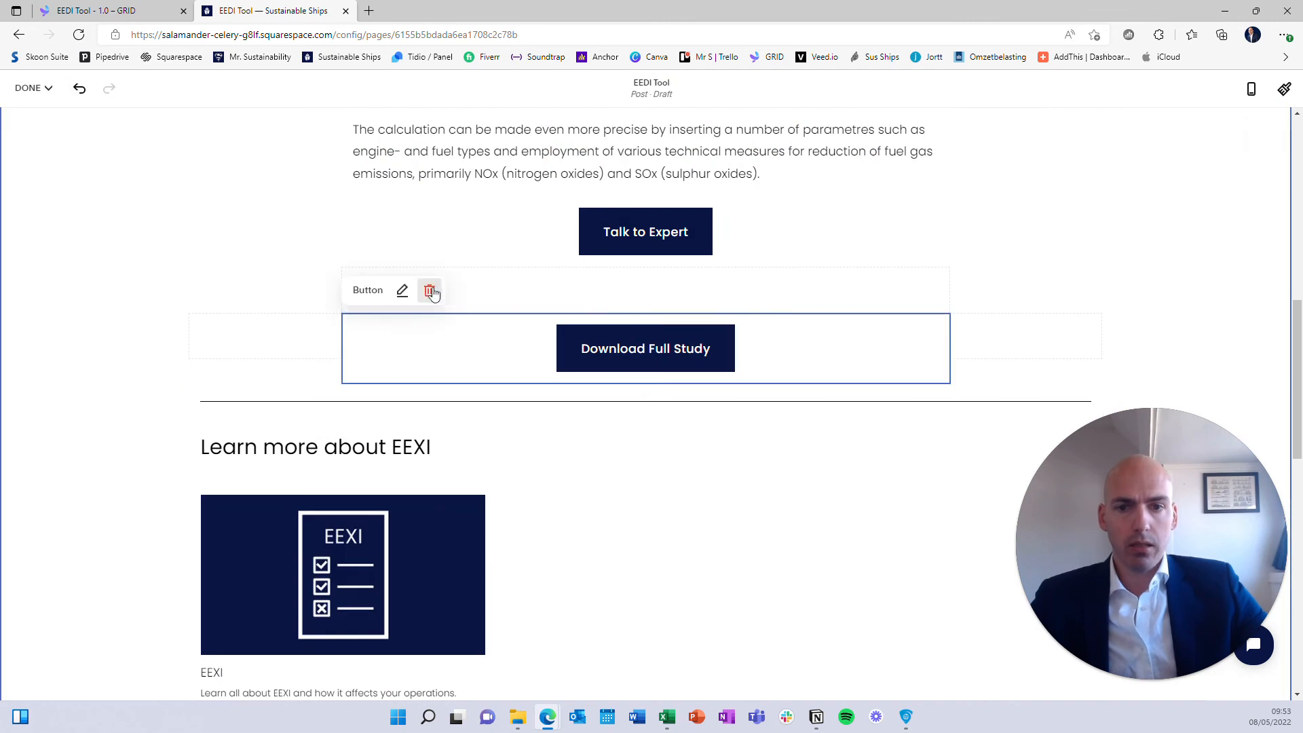
{"action": "left_click", "coordinate": [429, 290]}
{"action": "left_click", "coordinate": [727, 426]}
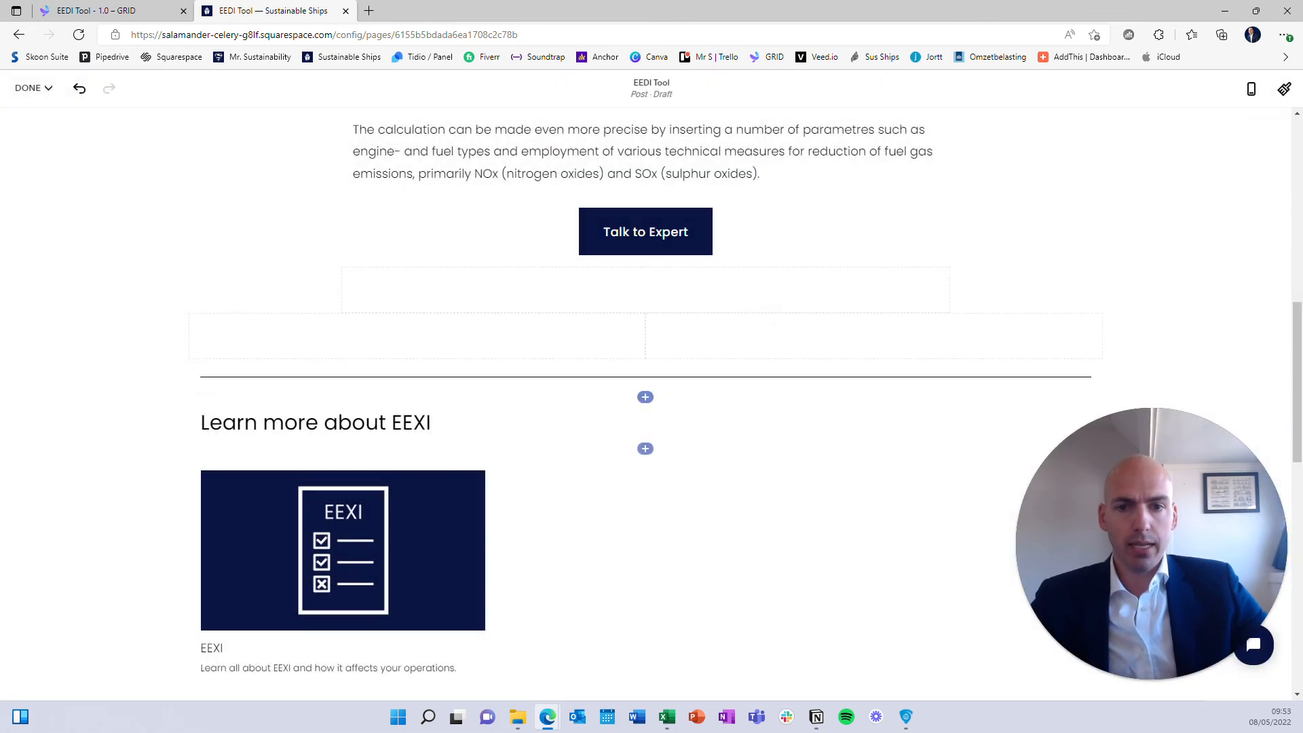
Step: Change the heading above the EEXI card to Learn more about EEDI
{"action": "left_click", "coordinate": [443, 424]}
{"action": "key", "text": "Left"}
{"action": "key", "text": "BackSpace"}
{"action": "type", "text": "D"}
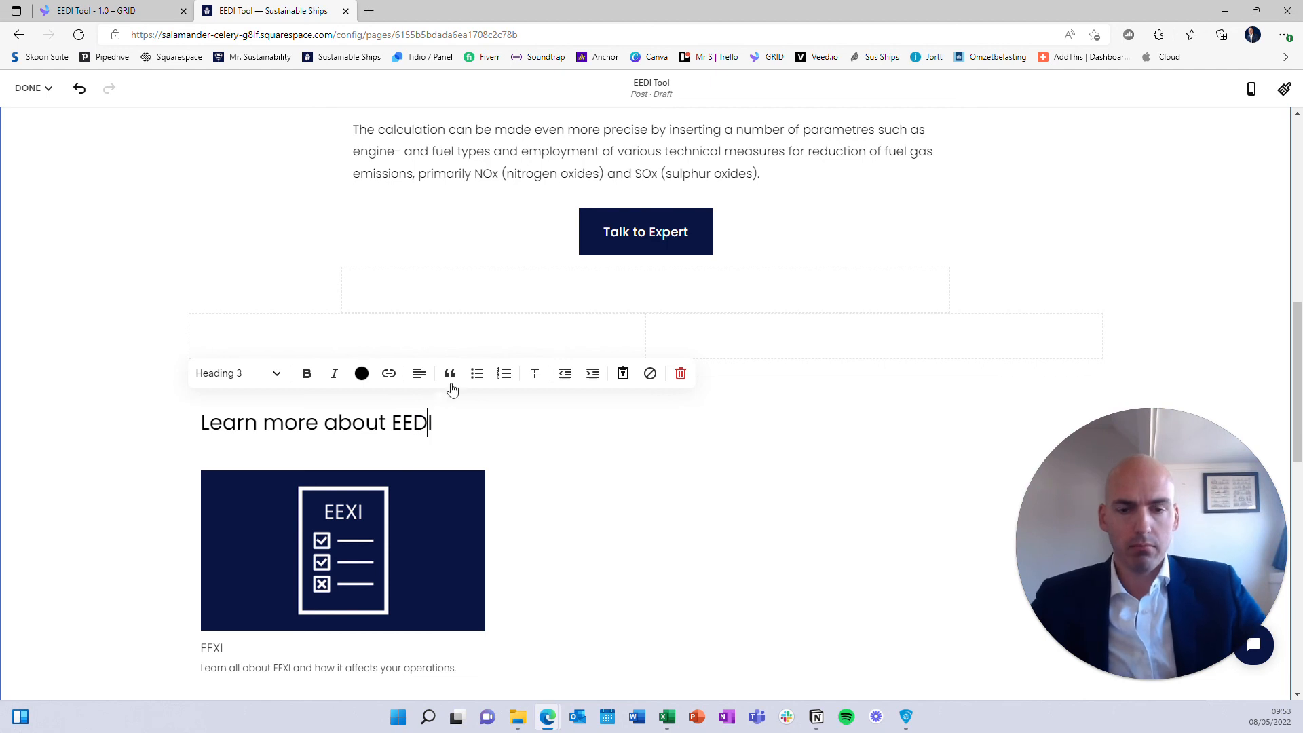
Step: Insert an Embed block directly beneath the spacer that follows the Talk to Expert button
{"action": "left_click", "coordinate": [581, 305]}
{"action": "left_click", "coordinate": [645, 314]}
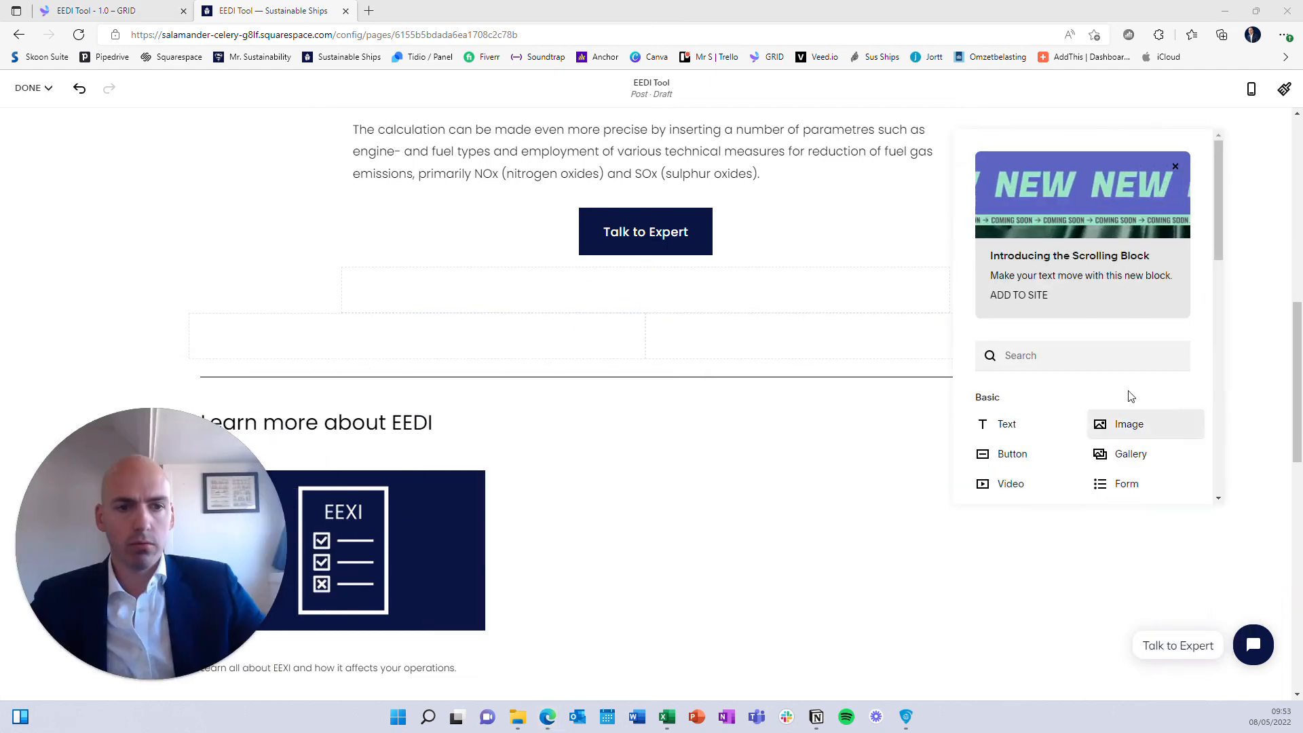
{"action": "left_click", "coordinate": [1090, 358]}
{"action": "type", "text": "emb"}
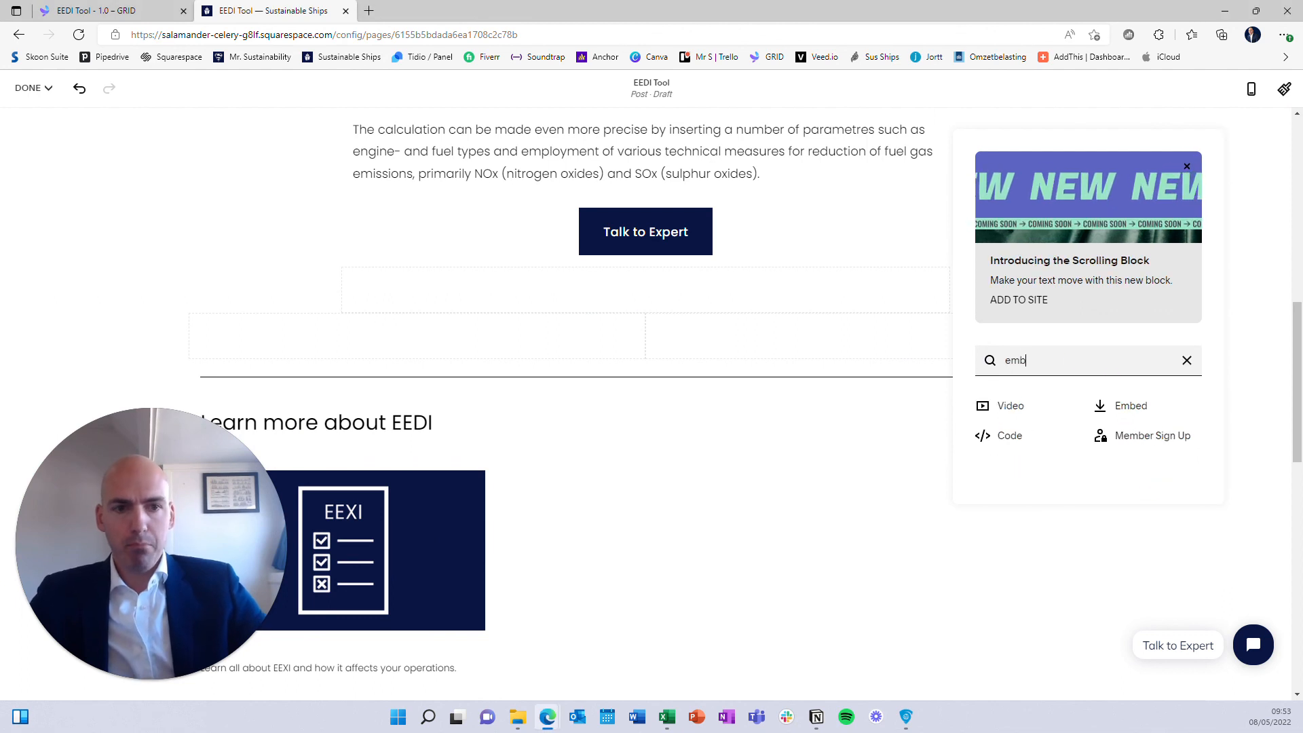
{"action": "left_click", "coordinate": [1125, 407]}
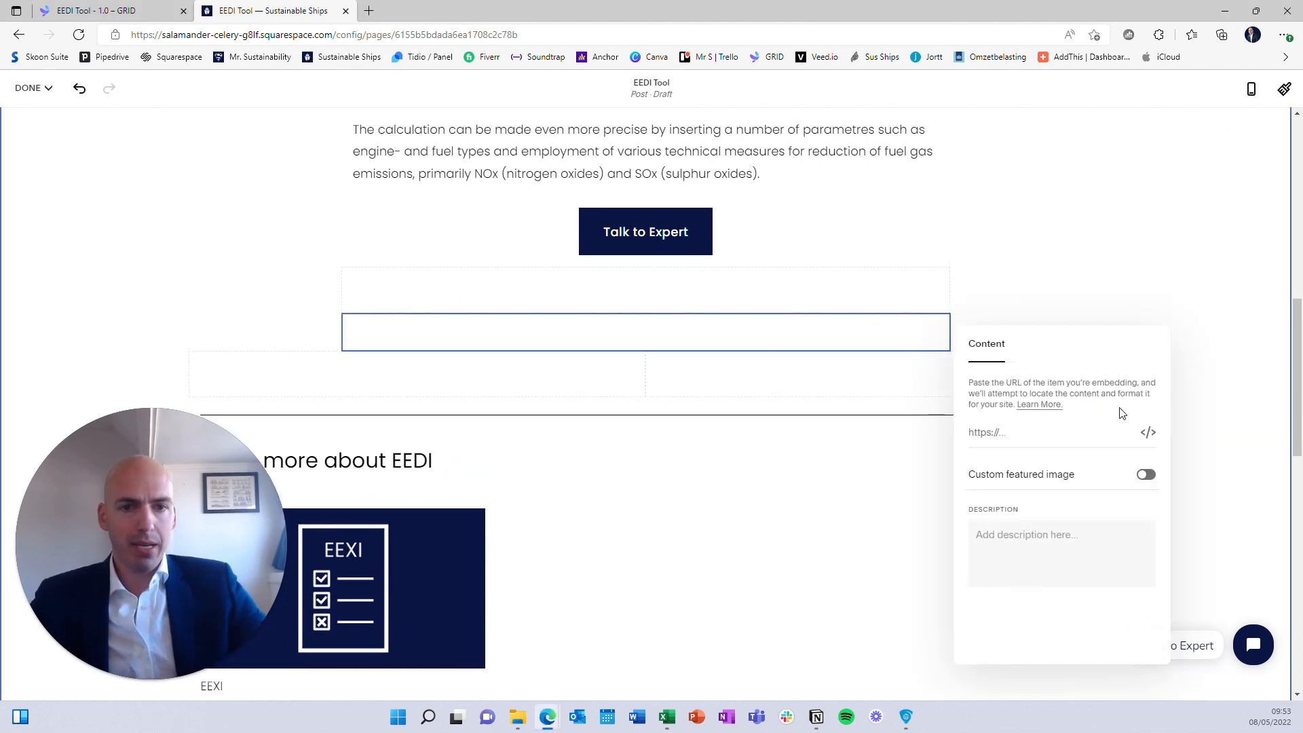
Step: Paste the copied GRID iframe and script code for EEDI Tool - 1.0 as the block's embed data and close its settings
{"action": "left_click", "coordinate": [1148, 433]}
{"action": "left_click", "coordinate": [1014, 380]}
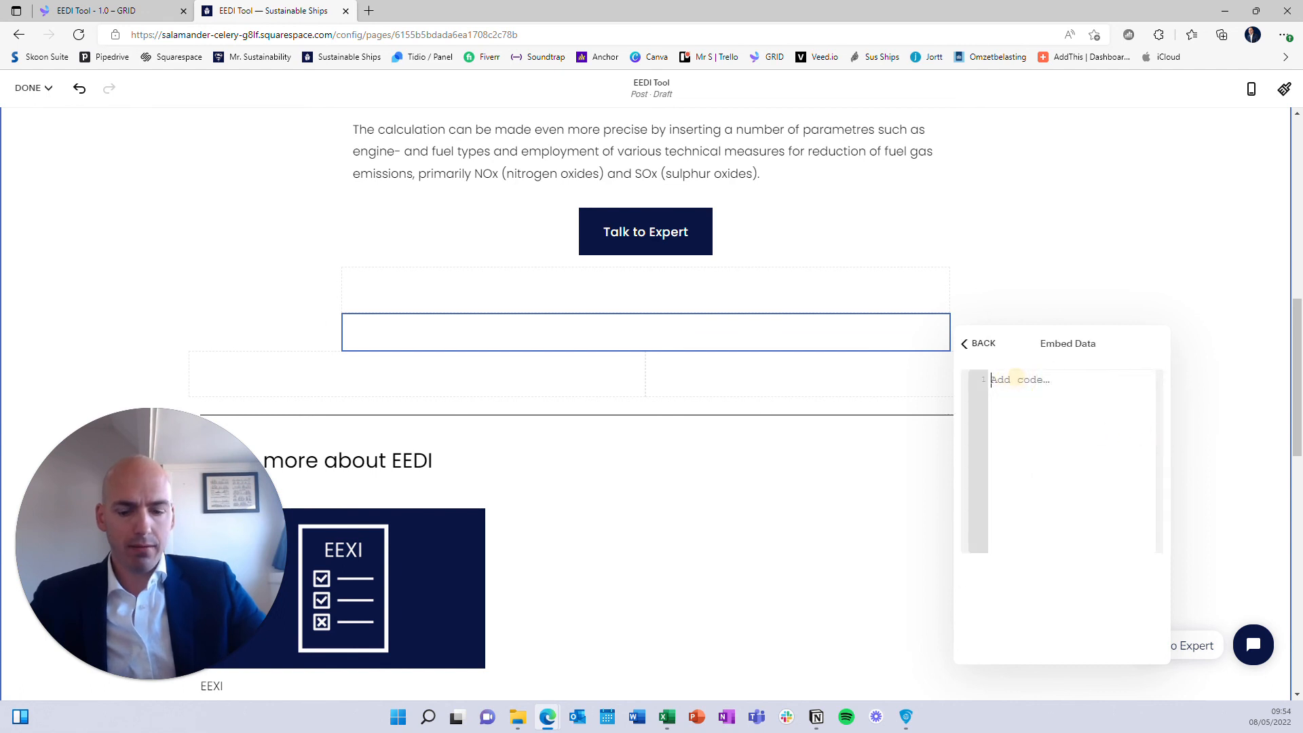
{"action": "type", "text": "<iframe src=\"https://grid.is/embed/eedi-tool-1-0-VjdK74Q4QsSM_kY8_:4S6Q?scale_to_fit=true\" width=\"100%\" height=\"500\" data-document-id=\"56374aef-8438-42c4-8cfe-463cffee12e9\" style=\"border: 0px;\"></iframe> <script type=\"text/javascript\" src=\"https://grid.is/static/embed/v1/script.js\"></script>"}
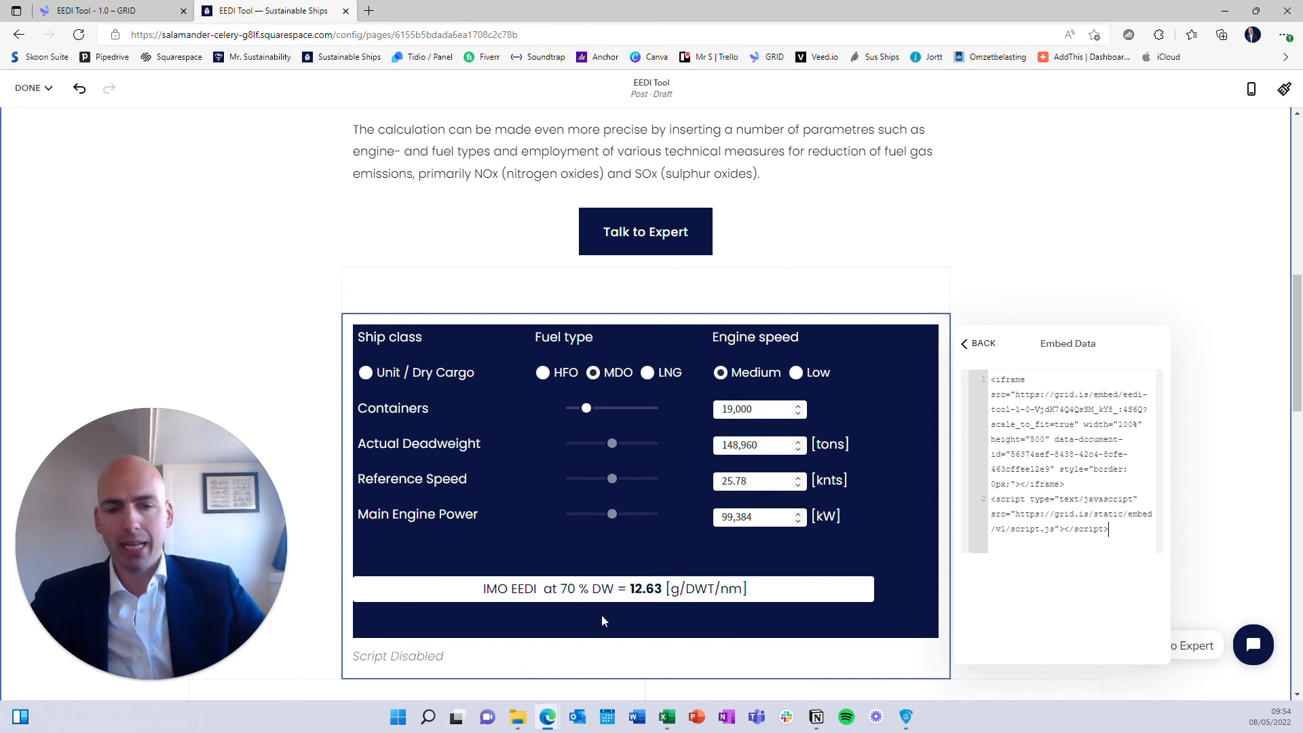
{"action": "left_click", "coordinate": [983, 359]}
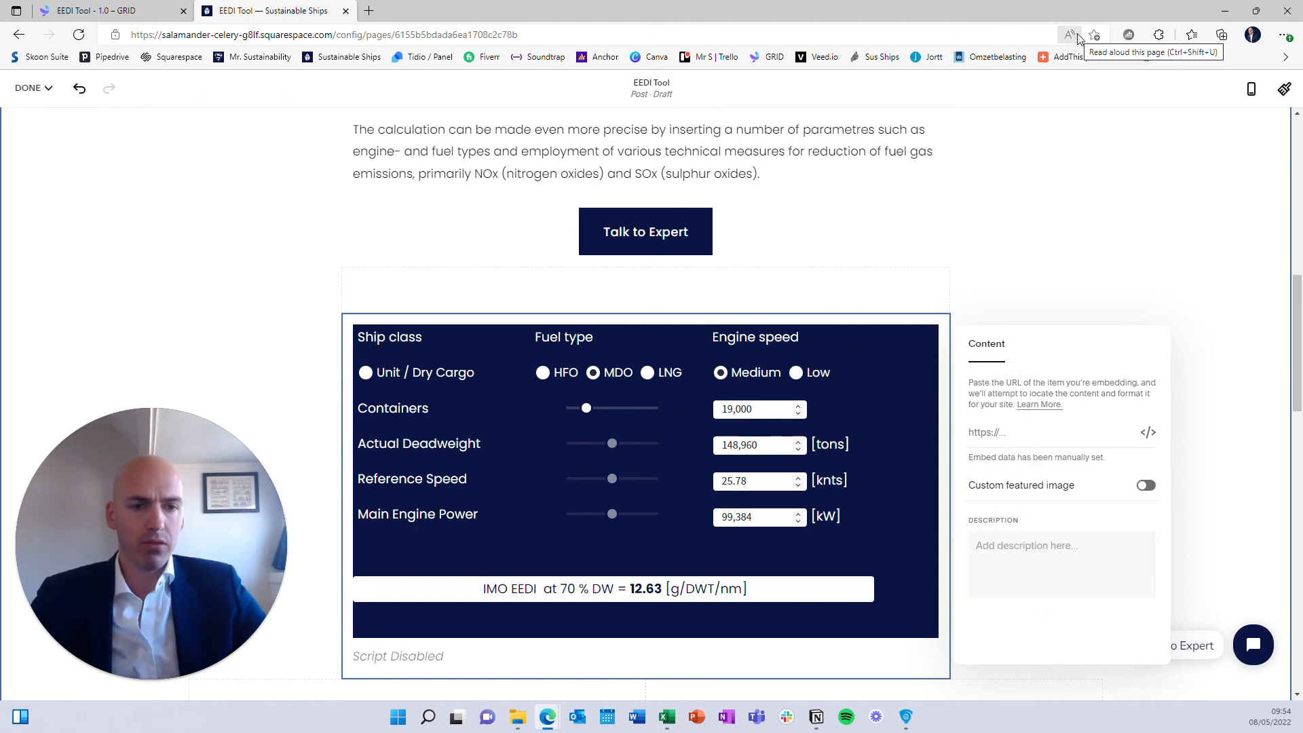
{"action": "left_click", "coordinate": [1046, 260]}
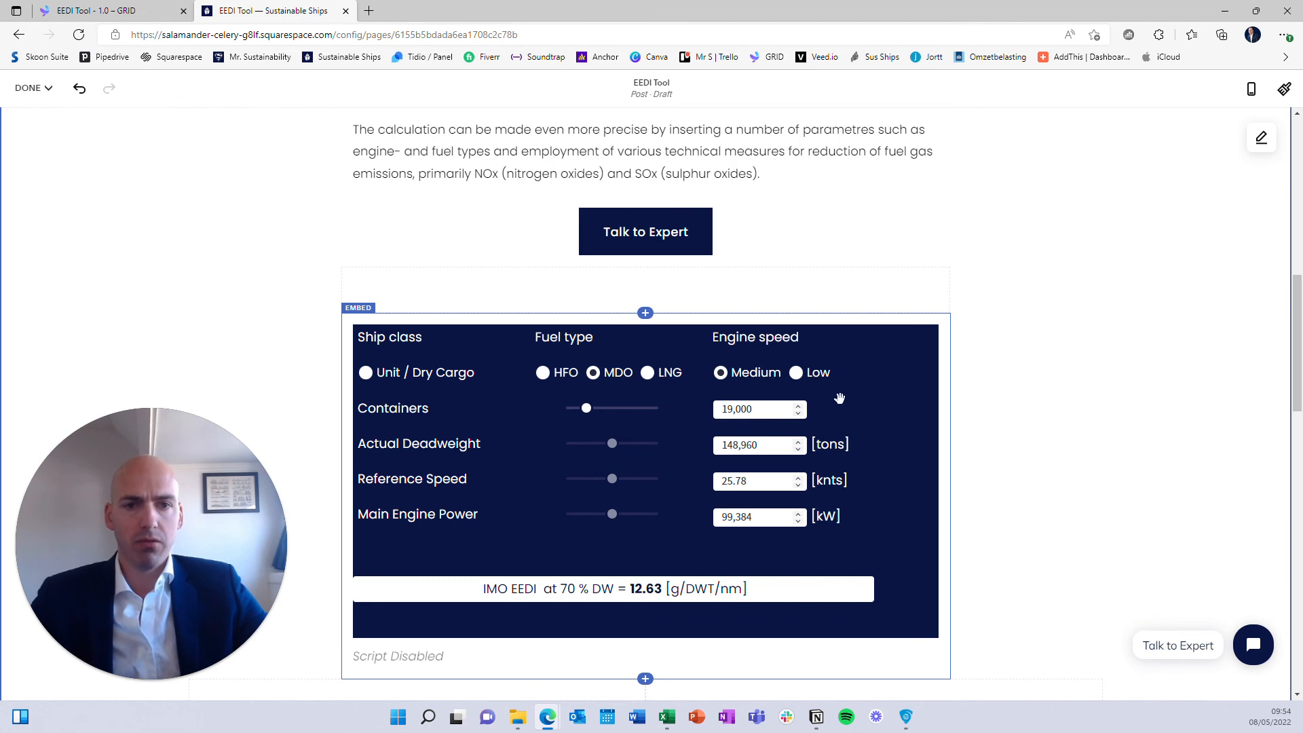
Step: Check the placement of the embedded calculator, publish the EEDI Tool post and copy its public link
{"action": "scroll", "coordinate": [839, 399], "scroll_direction": "up", "scroll_amount": 6}
{"action": "scroll", "coordinate": [840, 398], "scroll_direction": "down", "scroll_amount": 5}
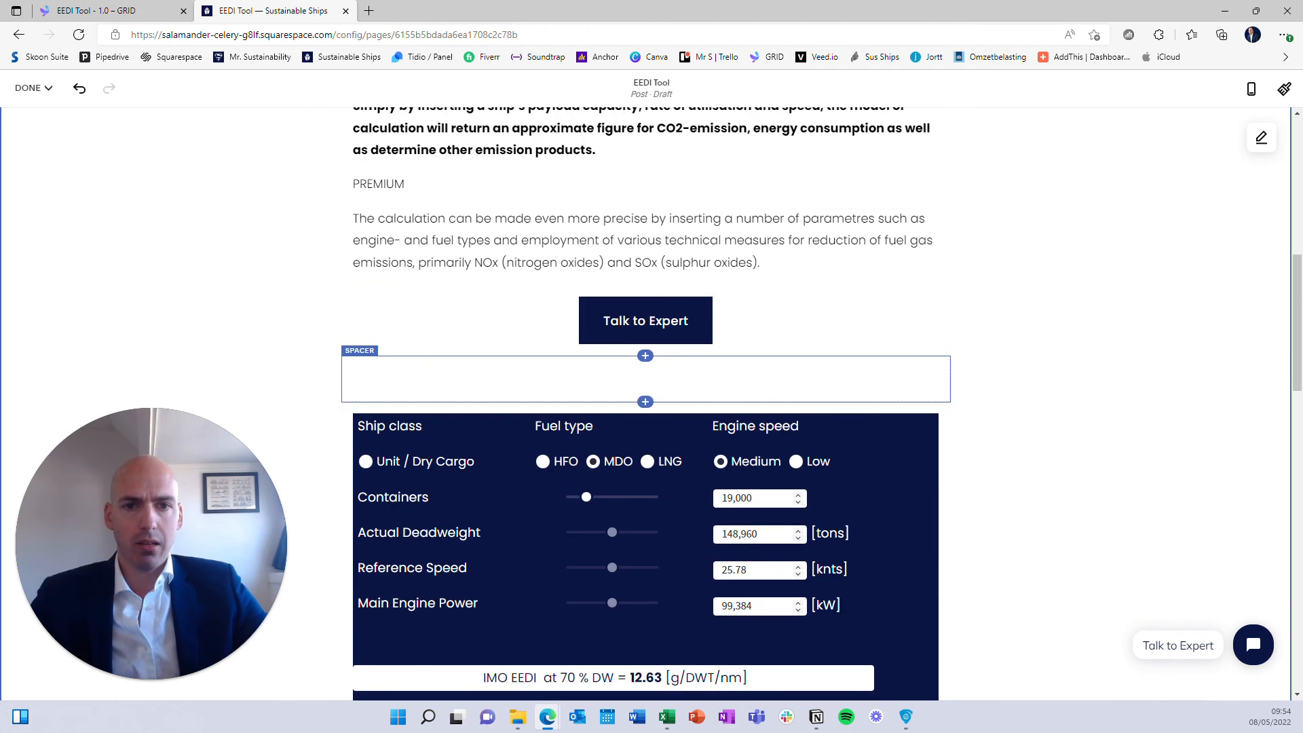
{"action": "scroll", "coordinate": [839, 399], "scroll_direction": "up", "scroll_amount": 5}
{"action": "scroll", "coordinate": [839, 399], "scroll_direction": "down", "scroll_amount": 8}
{"action": "left_click", "coordinate": [31, 87]}
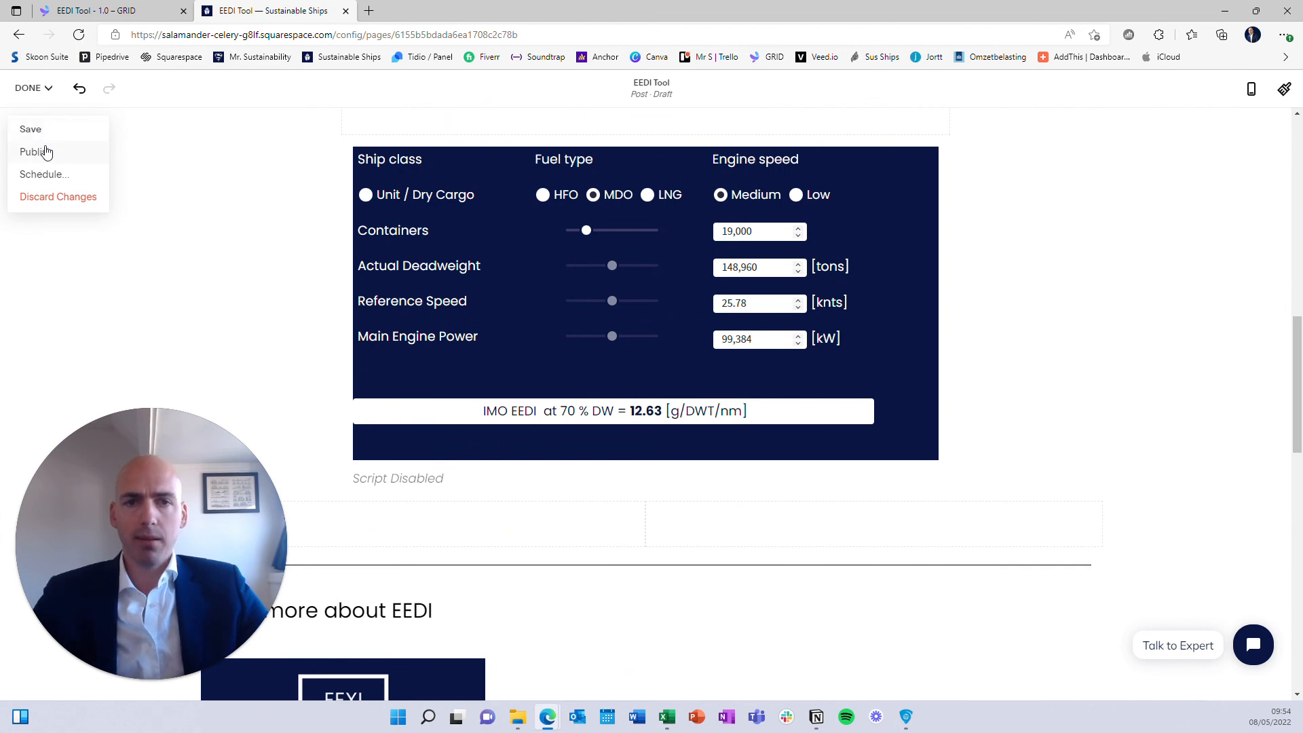
{"action": "left_click", "coordinate": [45, 152]}
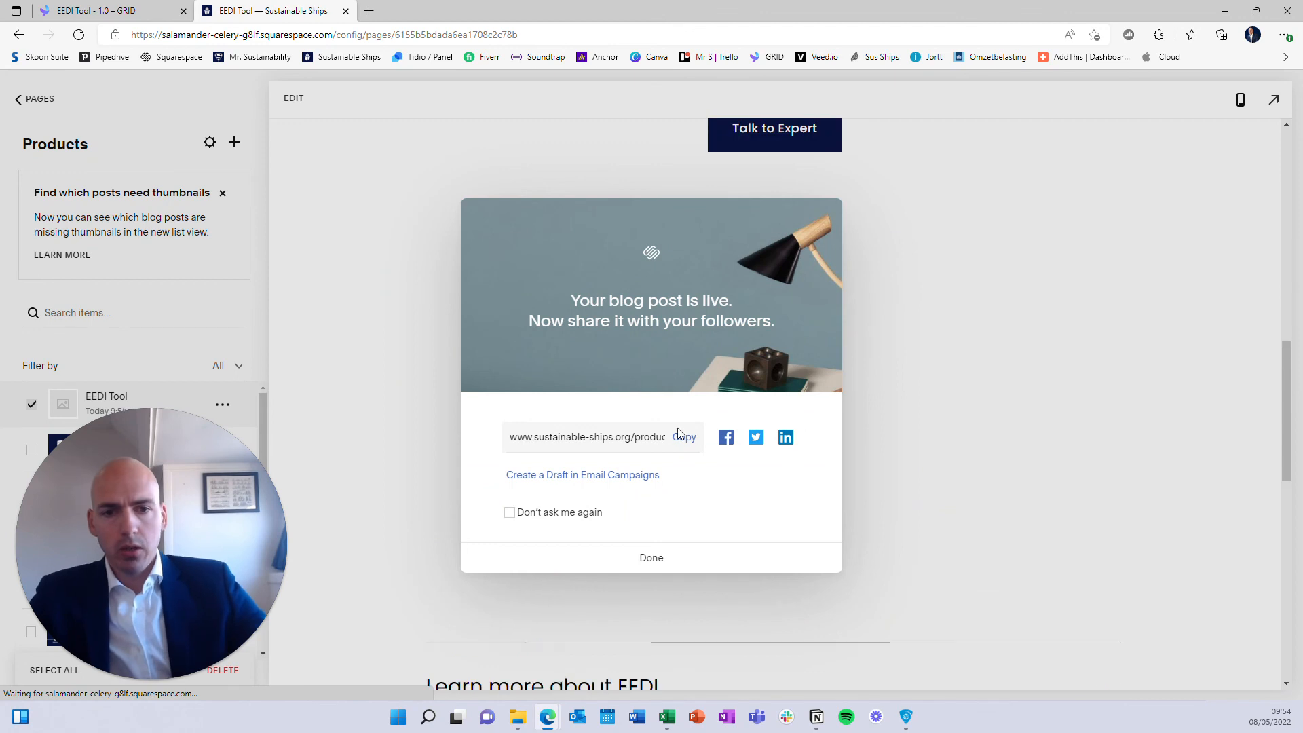
{"action": "left_click", "coordinate": [680, 435]}
{"action": "left_click", "coordinate": [651, 559]}
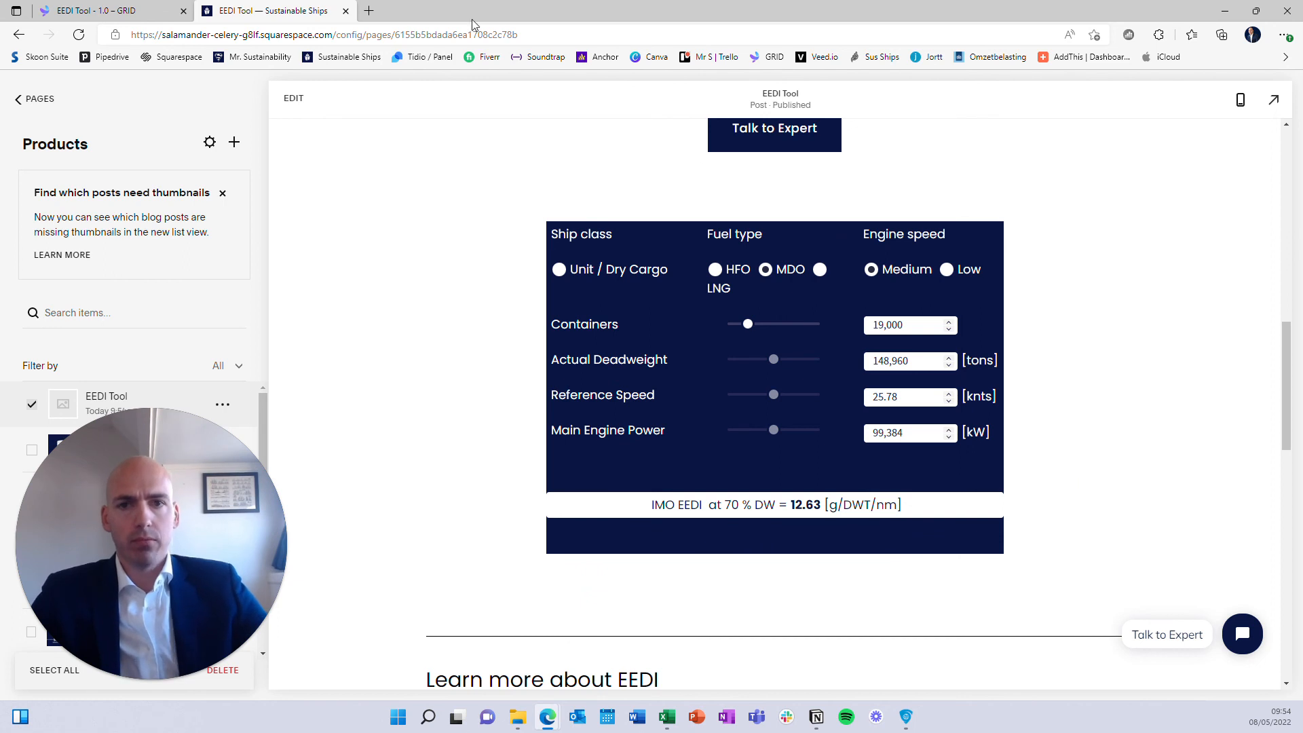
{"action": "left_click", "coordinate": [381, 10]}
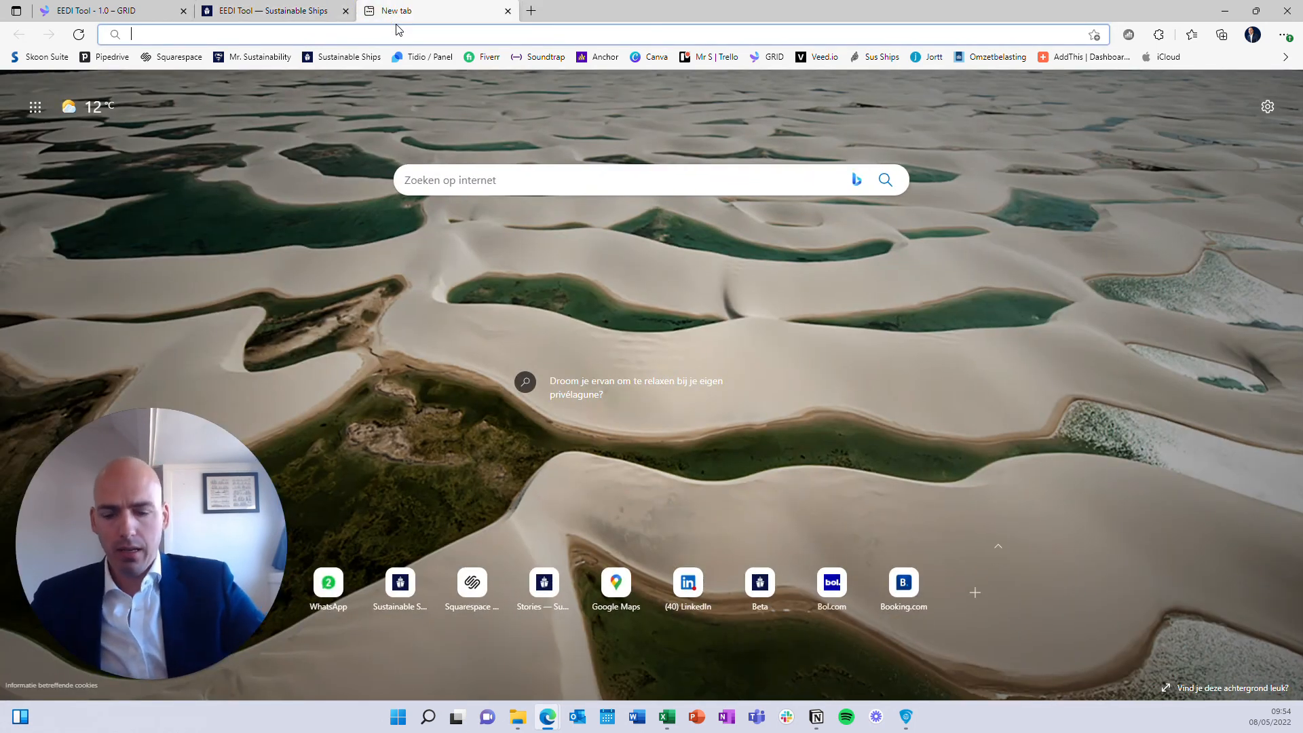
{"action": "key", "text": "ctrl+v"}
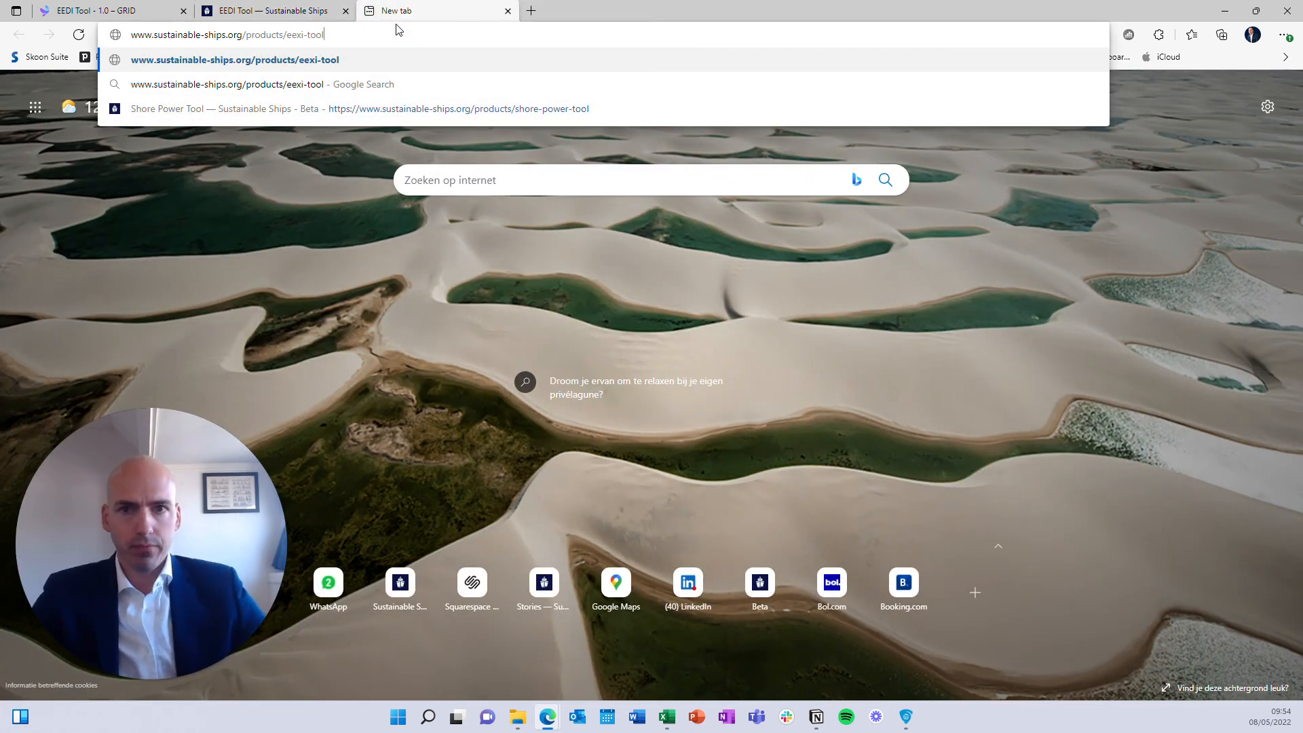
{"action": "key", "text": "Return"}
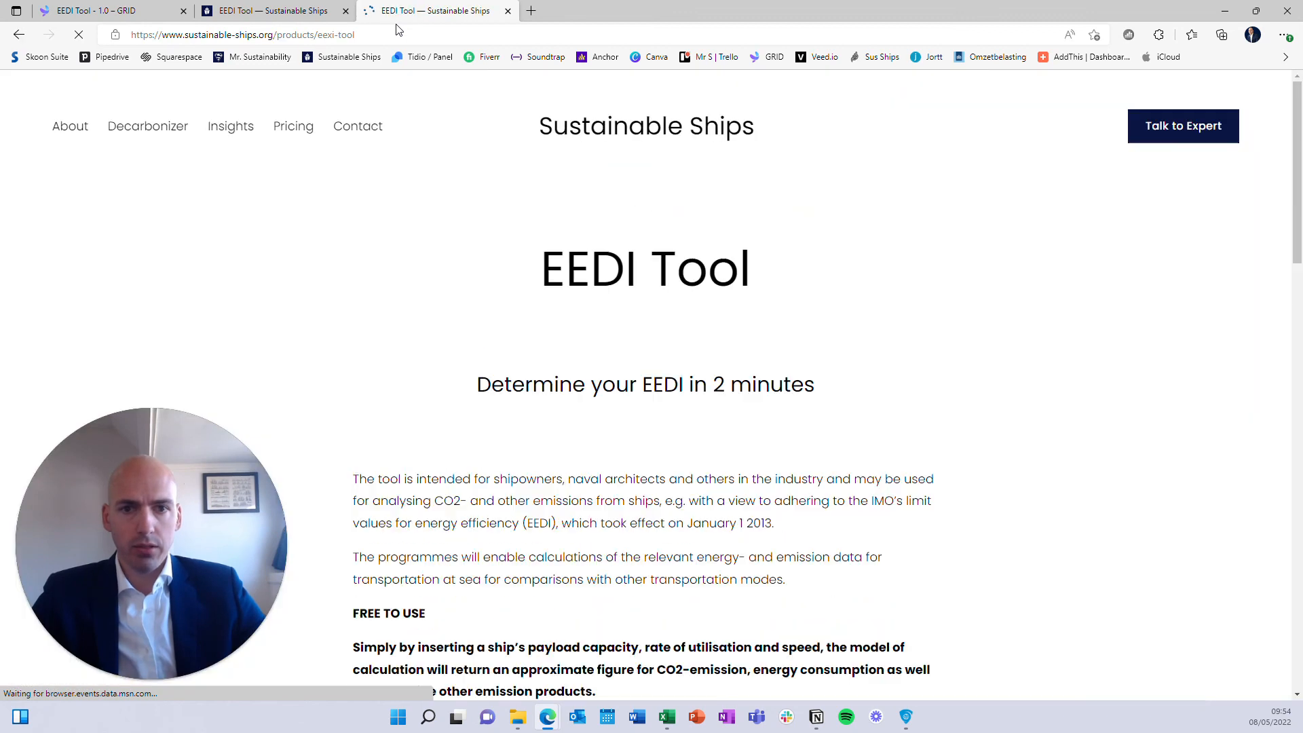
{"action": "scroll", "coordinate": [614, 240], "scroll_direction": "down", "scroll_amount": 10}
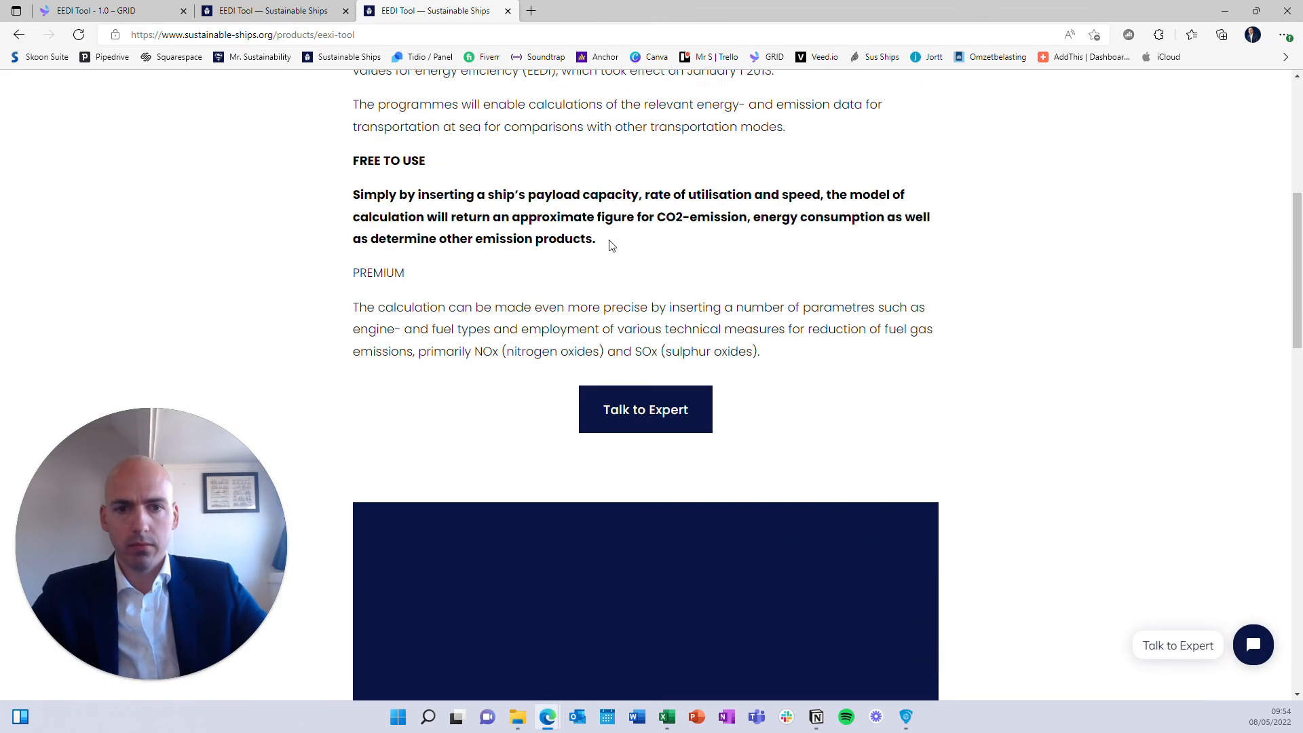
Step: Test the live calculator with HFO and finally LNG fuel, Low engine speed, 60,200 containers and the Unit / Dry Cargo class
{"action": "left_click", "coordinate": [542, 246]}
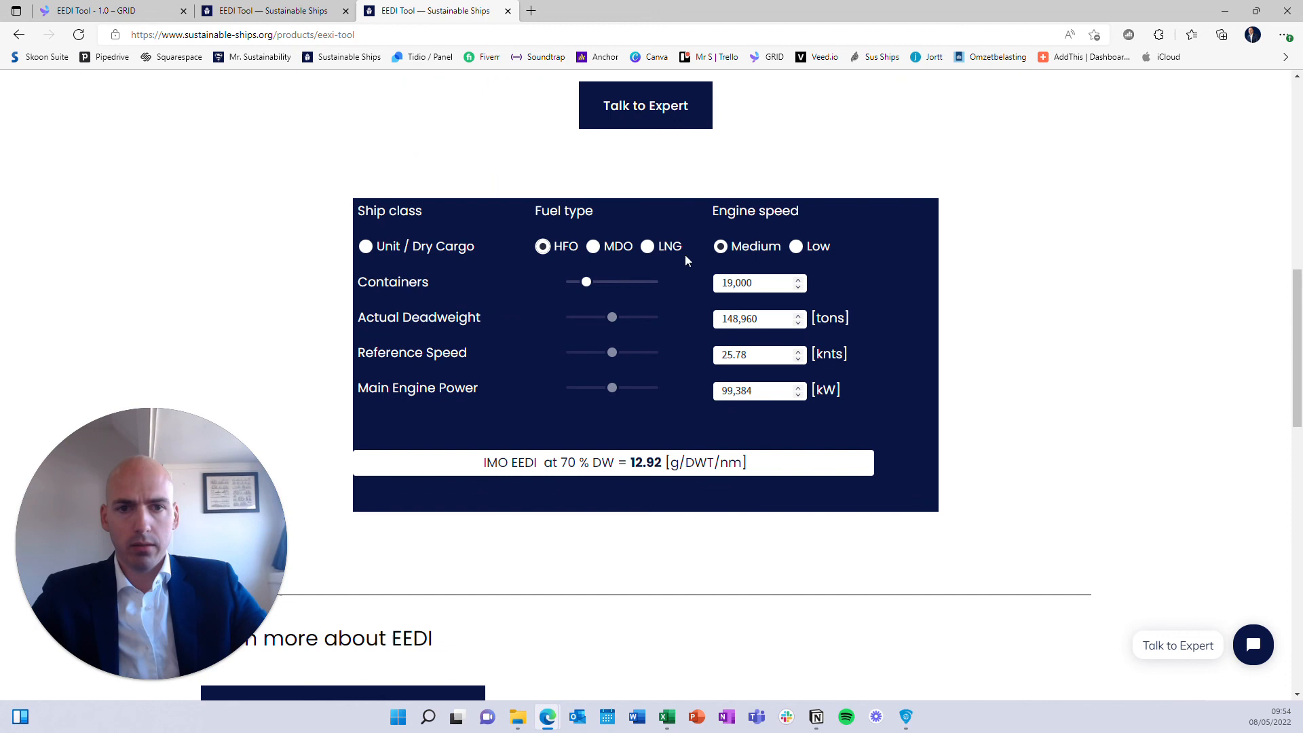
{"action": "left_click", "coordinate": [796, 246]}
{"action": "left_click", "coordinate": [623, 249]}
{"action": "left_click", "coordinate": [647, 247]}
{"action": "left_click_drag", "start_coordinate": [586, 286], "coordinate": [620, 285]}
{"action": "left_click", "coordinate": [367, 248]}
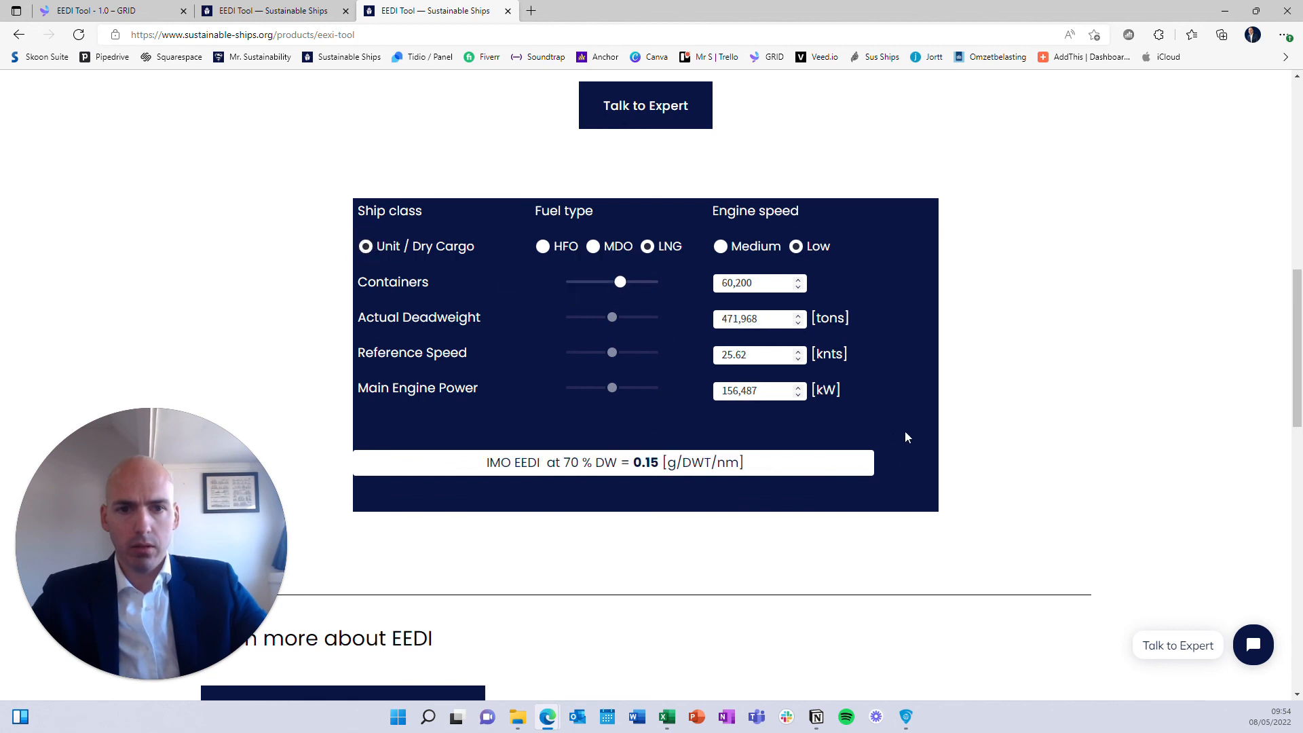